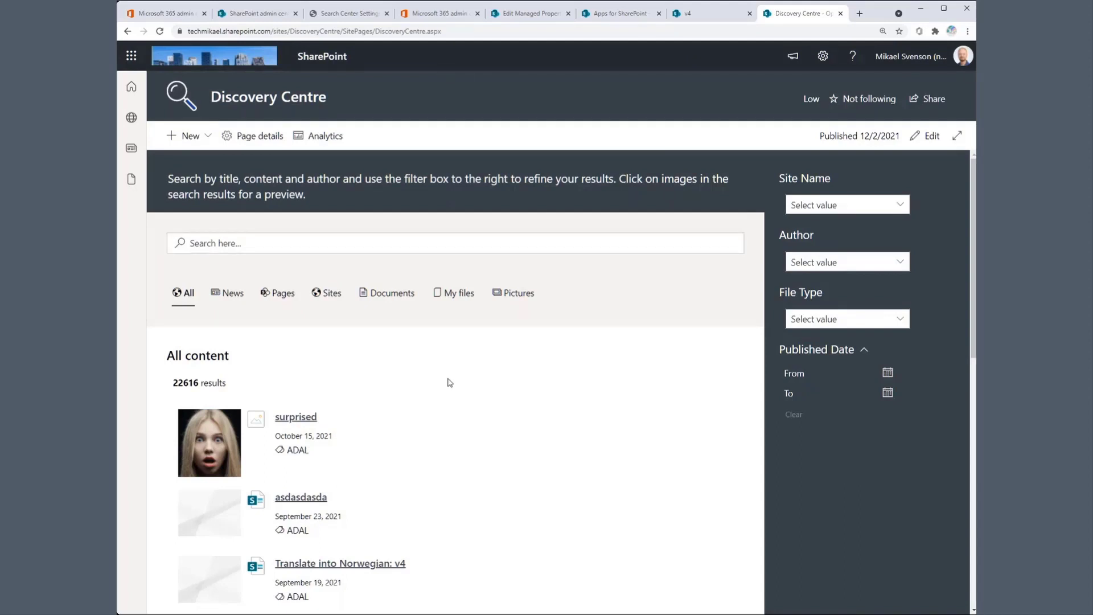
# Browse the News, Pictures and All results on the Discovery Centre page and filter the content by the site name PnP Demo.
pyautogui.click(230, 301)
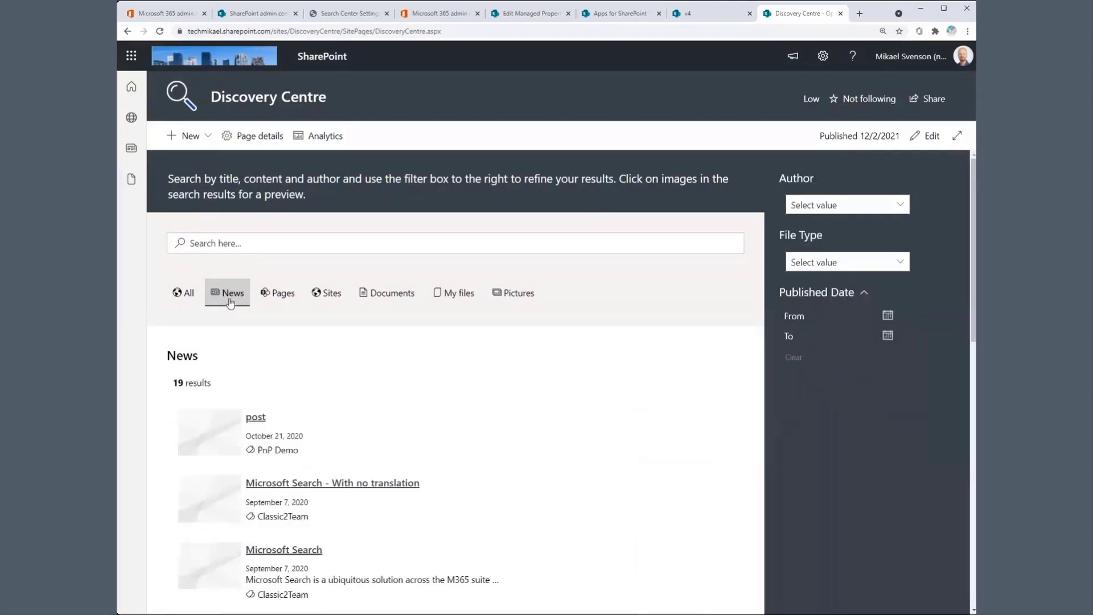
pyautogui.click(510, 300)
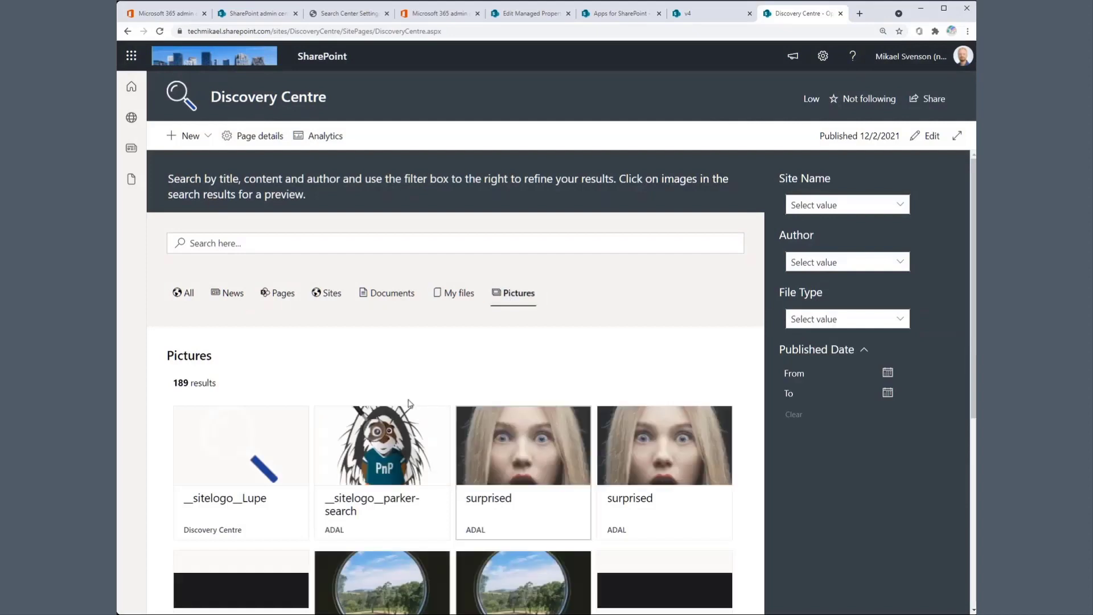
pyautogui.click(185, 293)
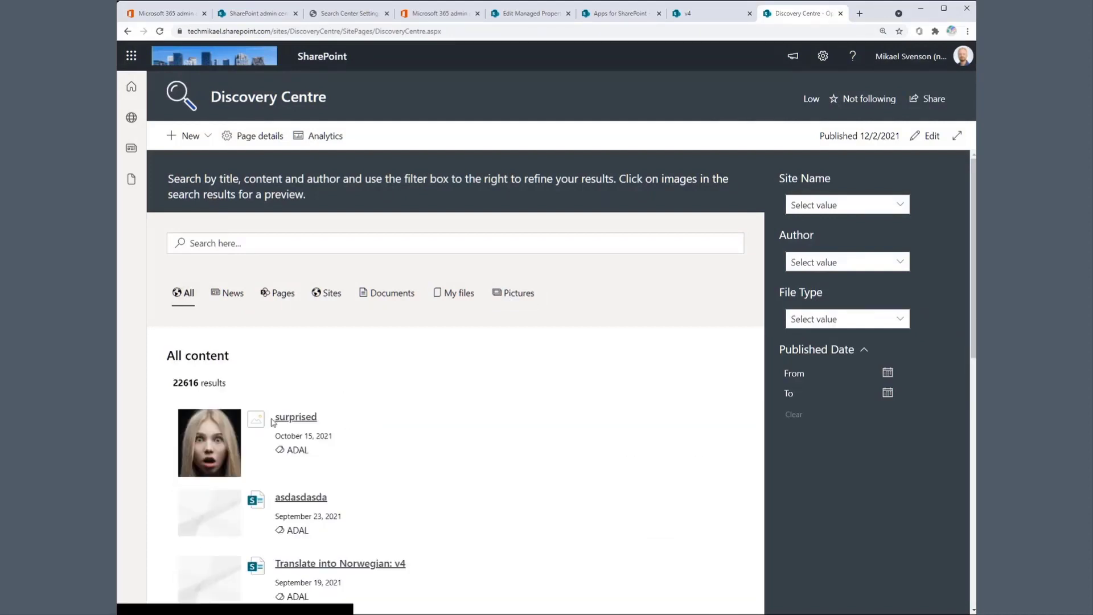
pyautogui.scroll(-2, 317, 438)
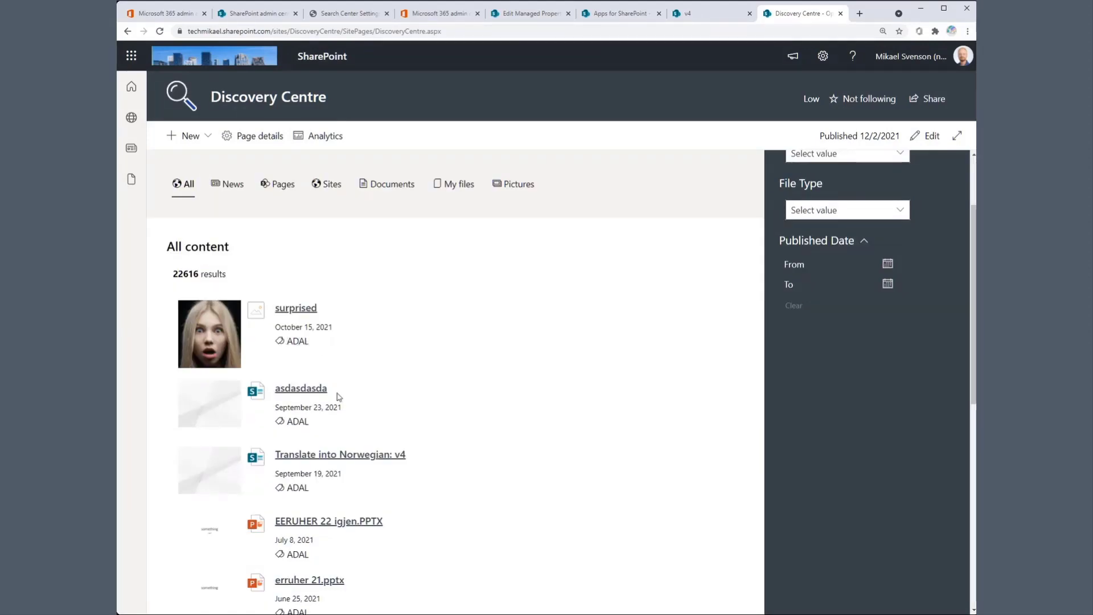
pyautogui.scroll(2, 341, 392)
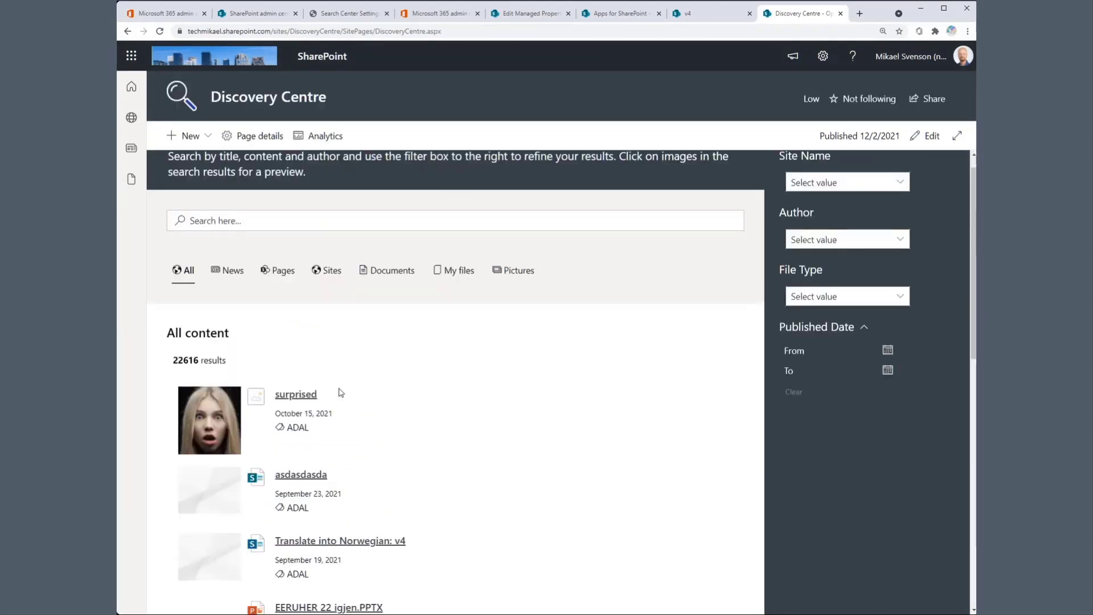
pyautogui.scroll(1, 827, 184)
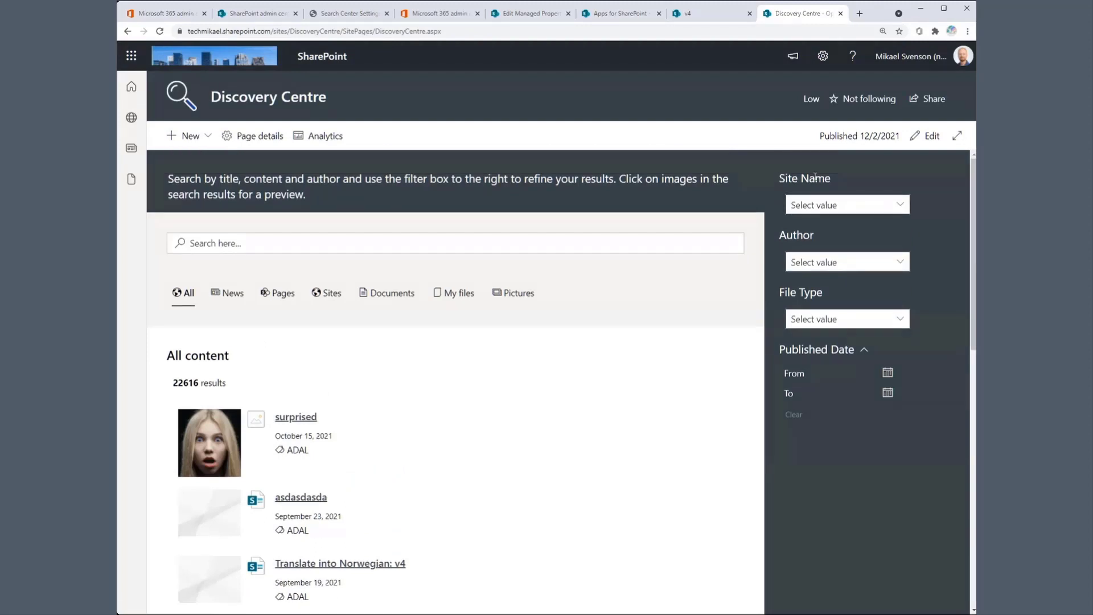
pyautogui.click(905, 207)
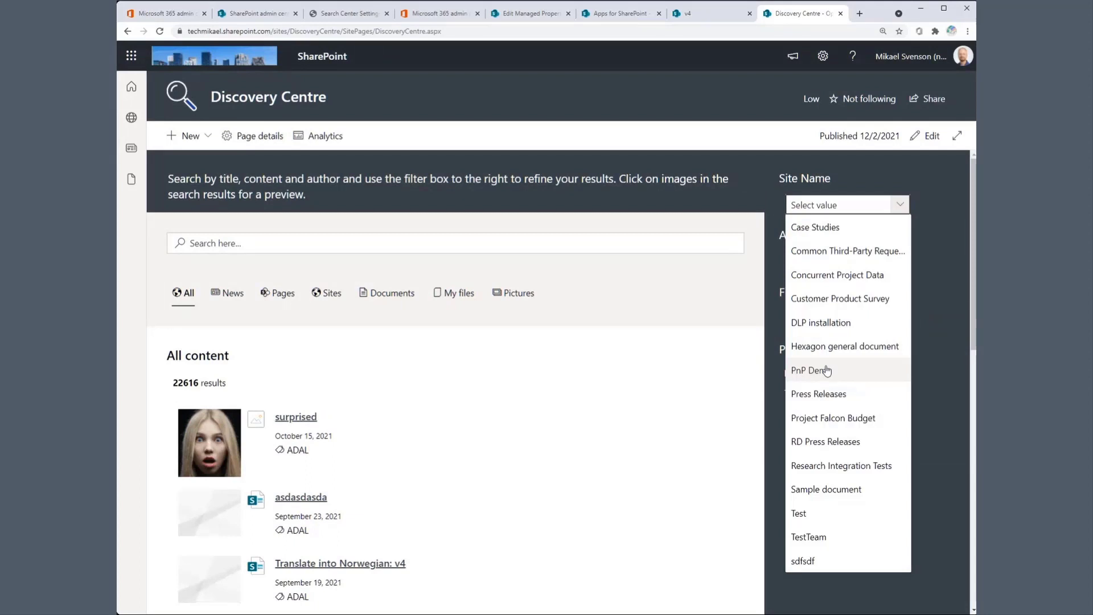
pyautogui.click(826, 370)
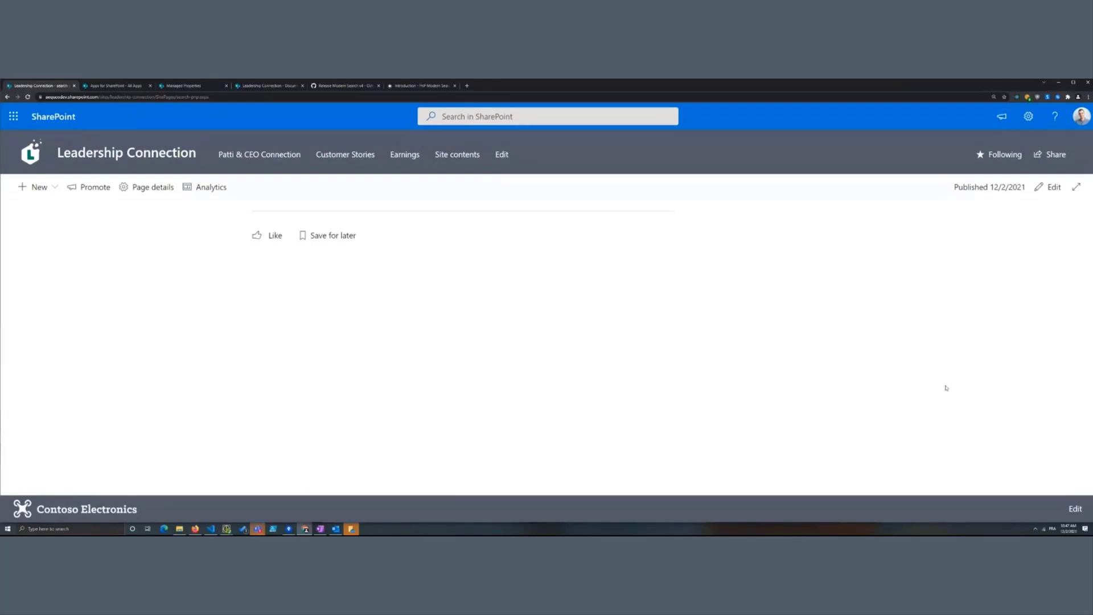
# Find the Modern Search v4 - October 2021 release package in the pnp-modern-search GitHub repository and check its deployment in Apps for SharePoint.
pyautogui.click(354, 86)
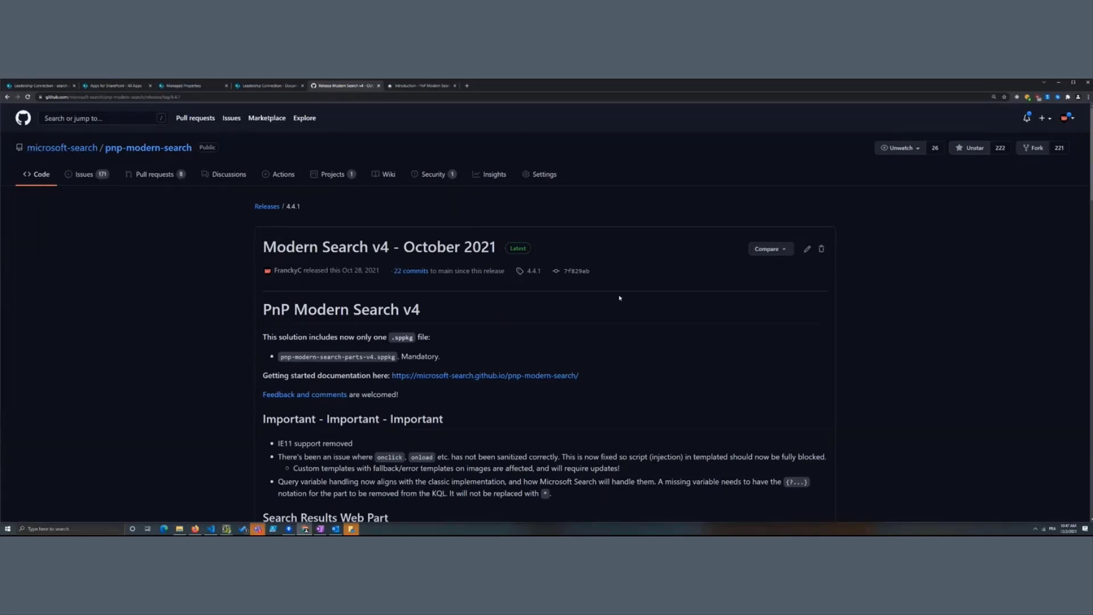
pyautogui.click(37, 174)
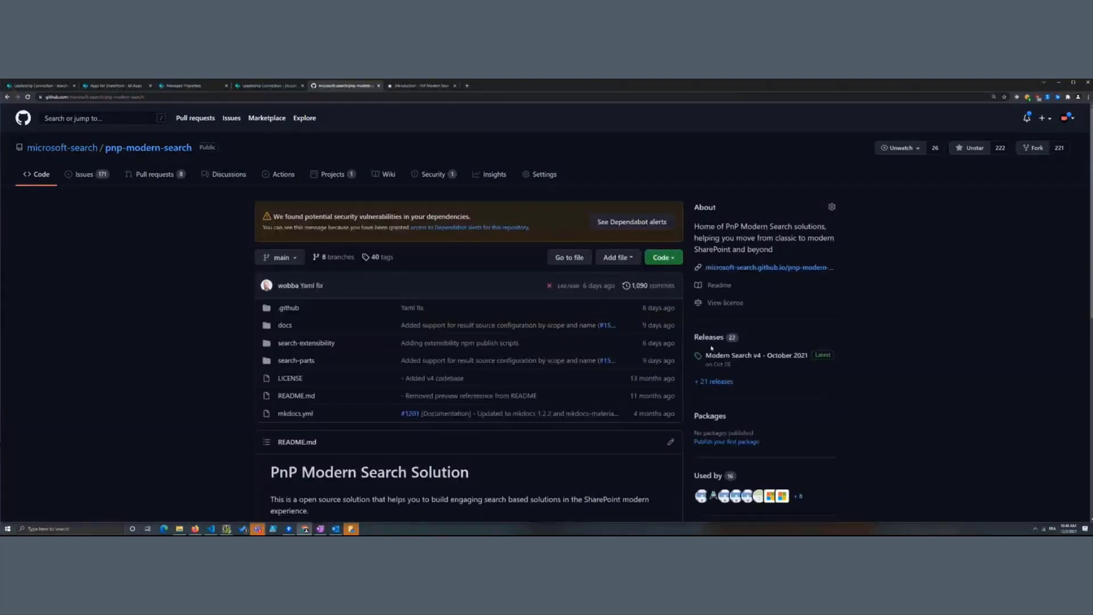
pyautogui.click(709, 338)
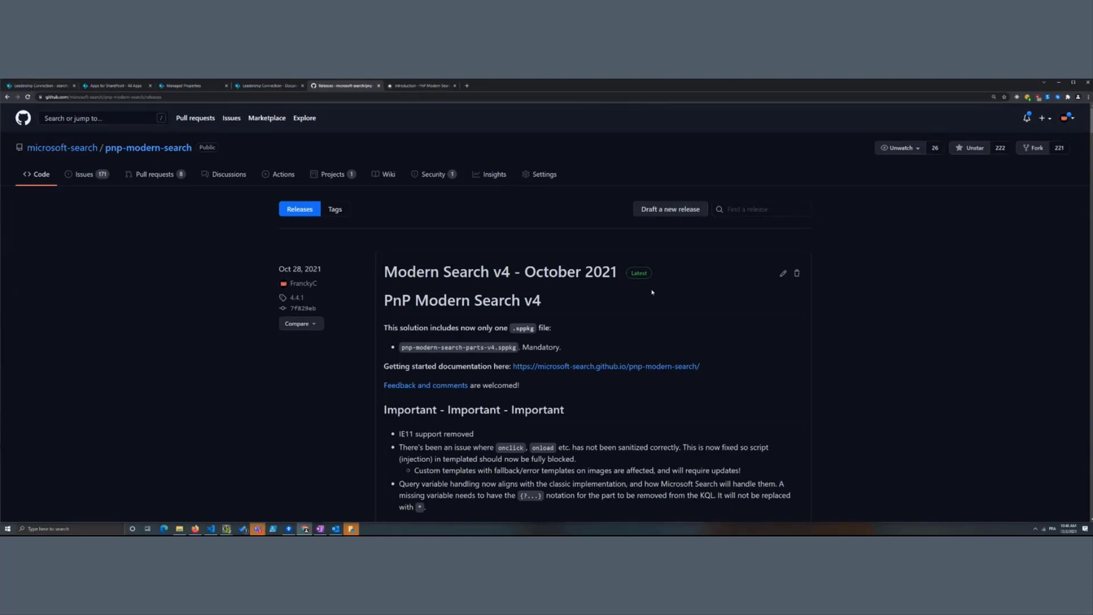
pyautogui.scroll(-3, 624, 305)
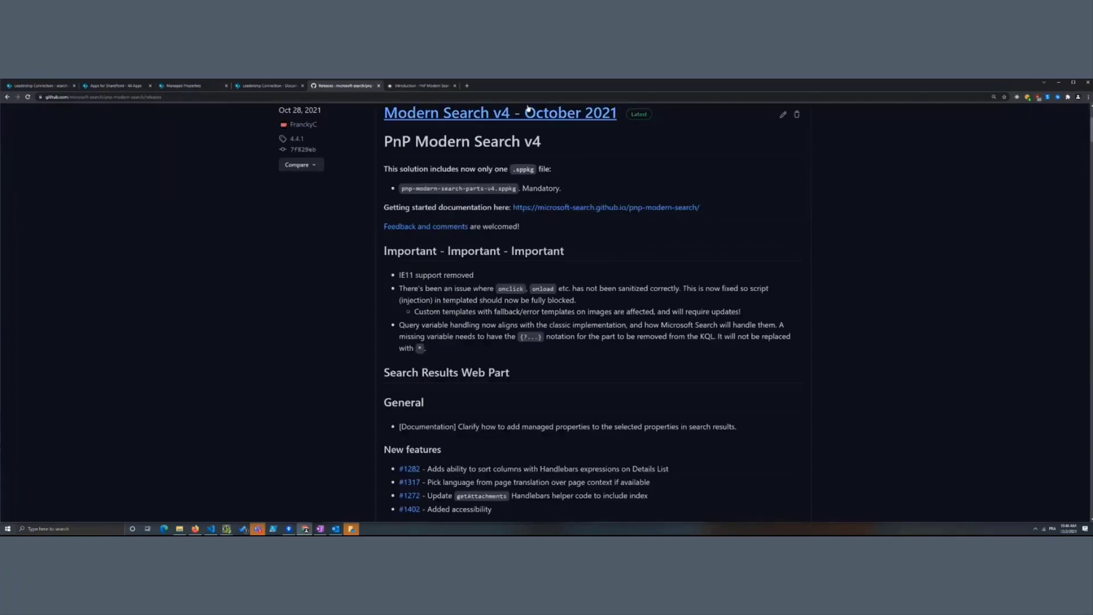
pyautogui.scroll(-10, 563, 291)
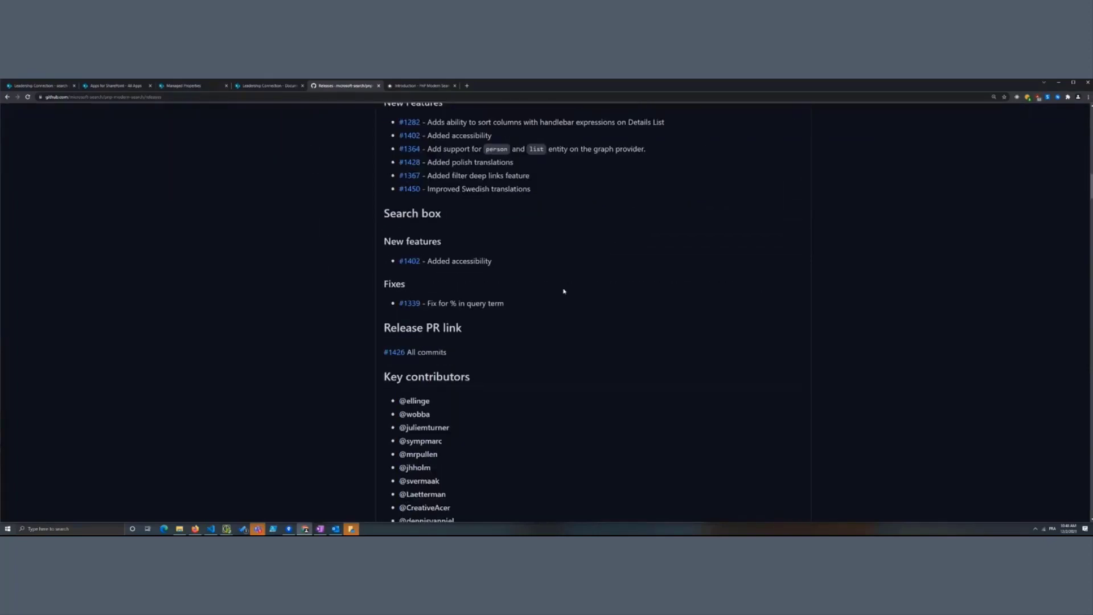
pyautogui.scroll(-6, 564, 292)
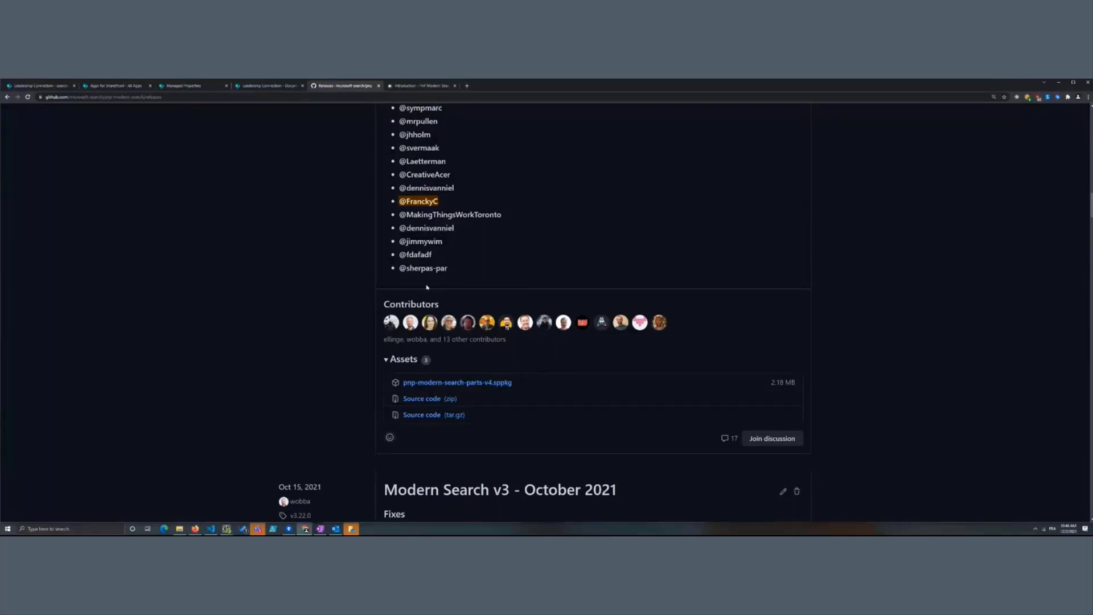
pyautogui.click(114, 86)
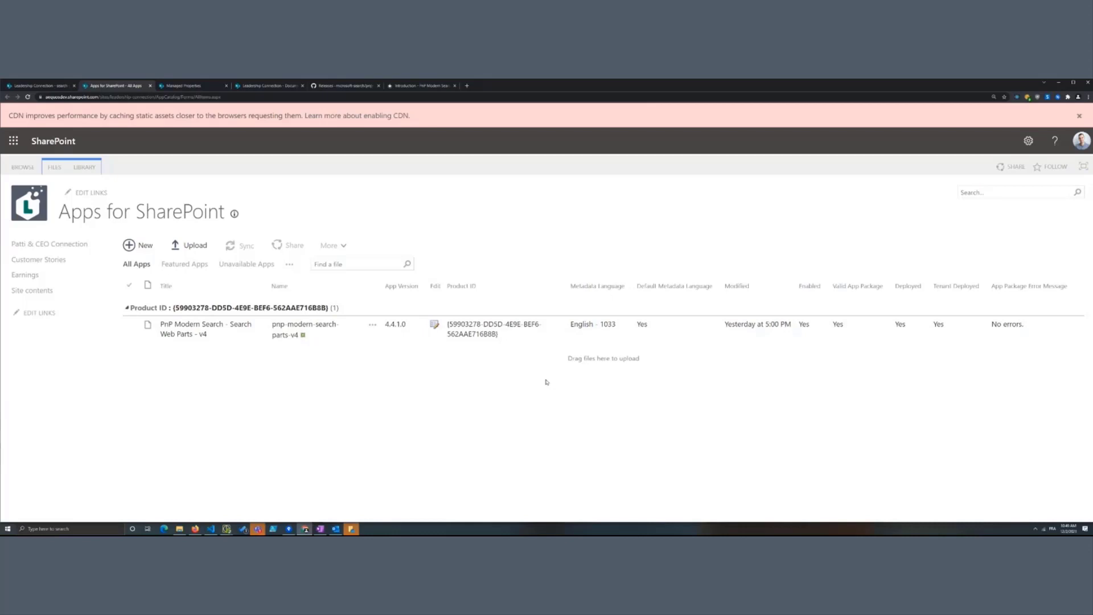
# Add a PnP - Search Results web part to the Leadership Connection page and set its data source to SharePoint Search.
pyautogui.click(67, 87)
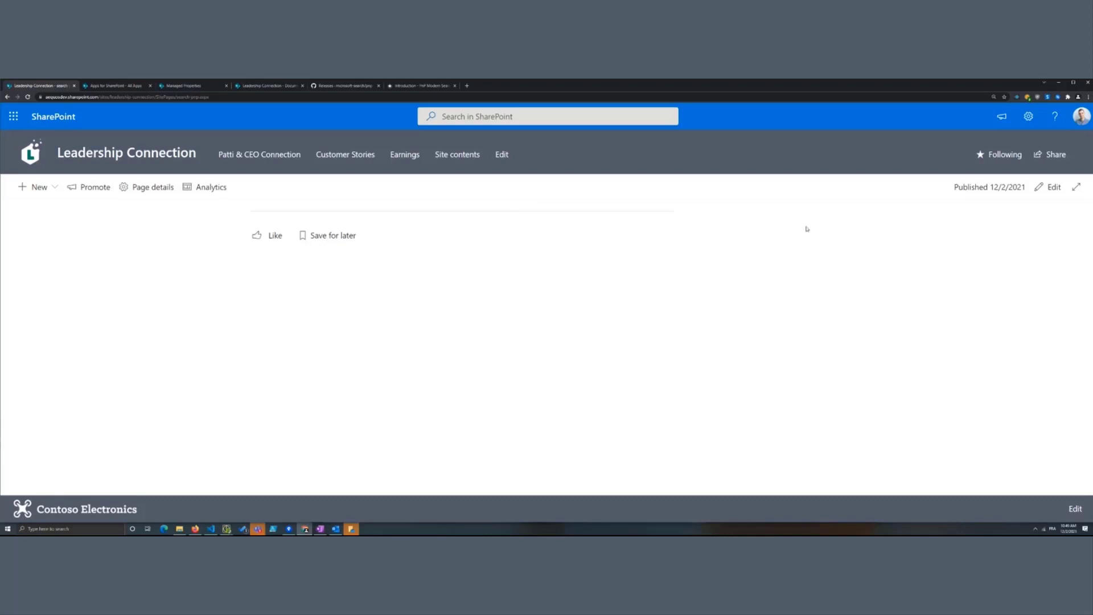
pyautogui.click(1051, 186)
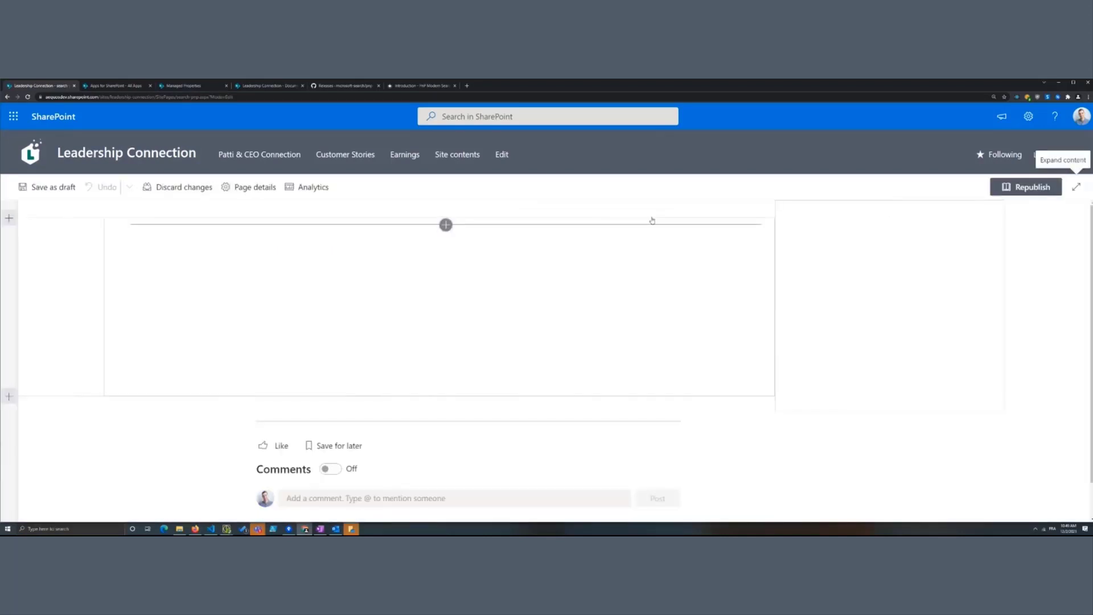
pyautogui.click(445, 225)
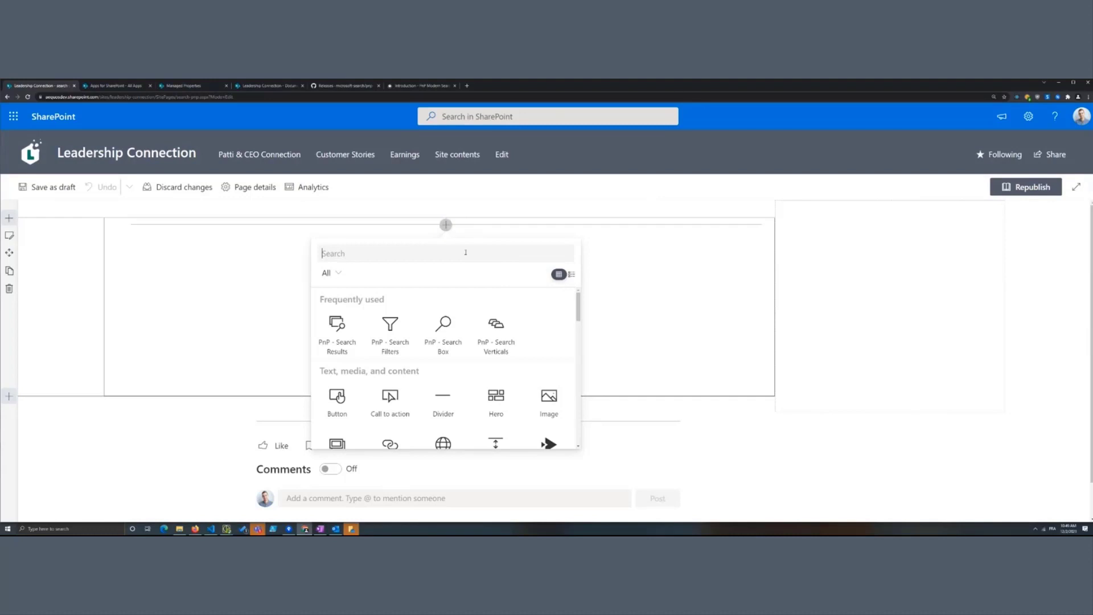
pyautogui.click(350, 338)
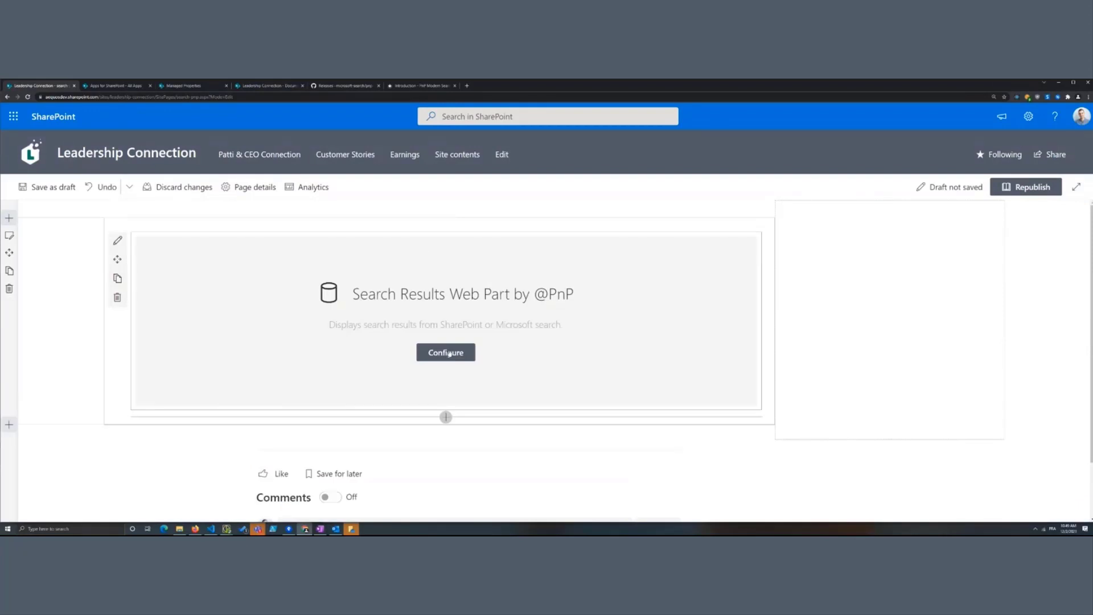
pyautogui.click(448, 352)
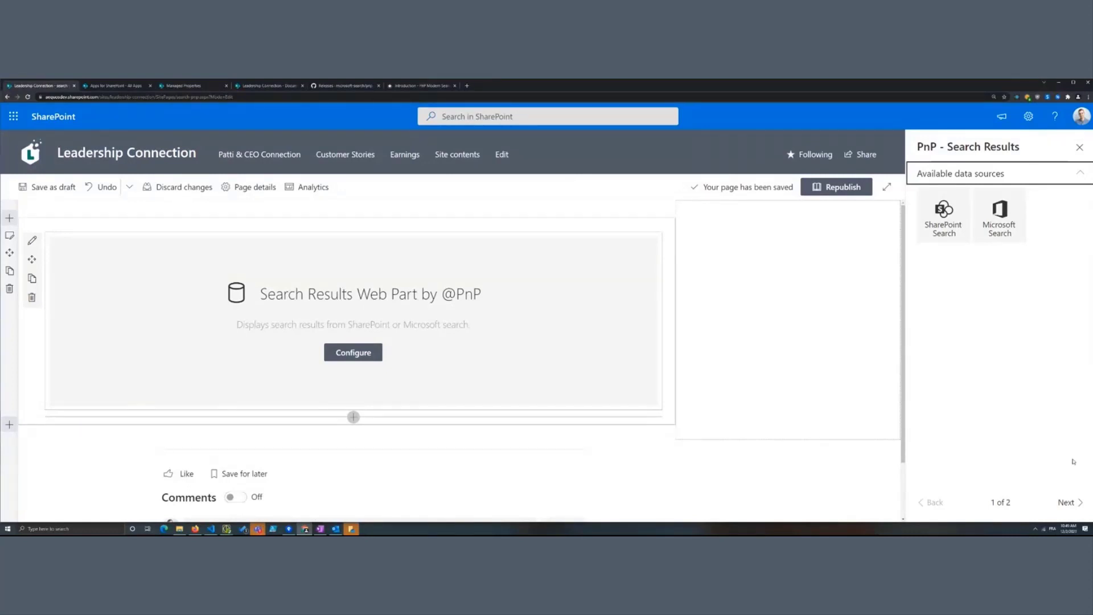
pyautogui.click(971, 214)
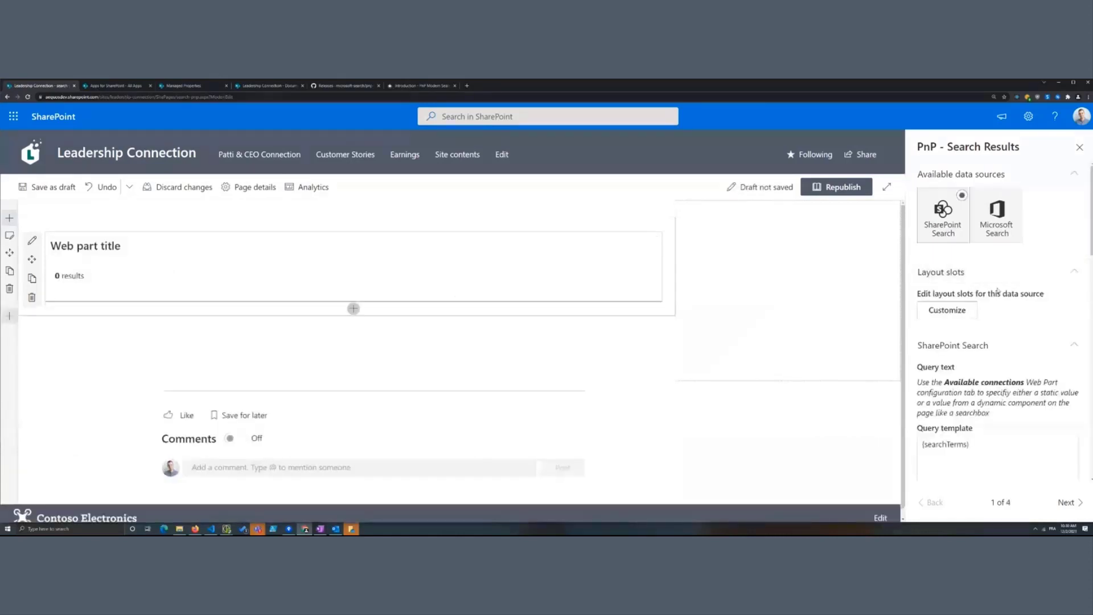
# Examine the SharePoint Search settings, compare them with the Microsoft Search data source, and return to SharePoint Search.
pyautogui.scroll(-5, 997, 290)
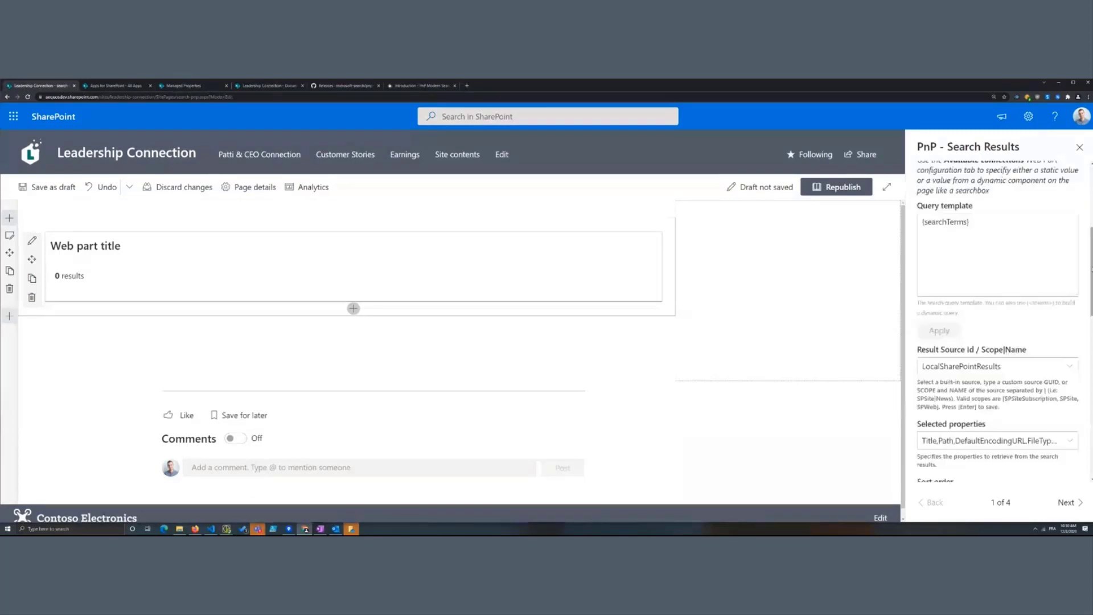
pyautogui.scroll(-3, 994, 285)
pyautogui.scroll(10, 994, 249)
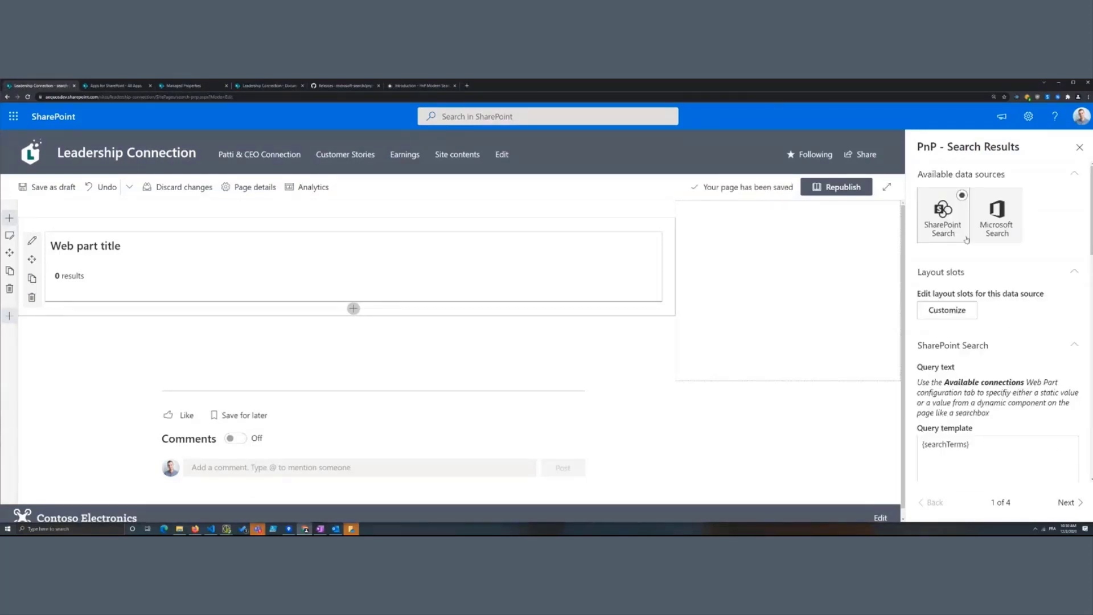
pyautogui.scroll(-3, 997, 300)
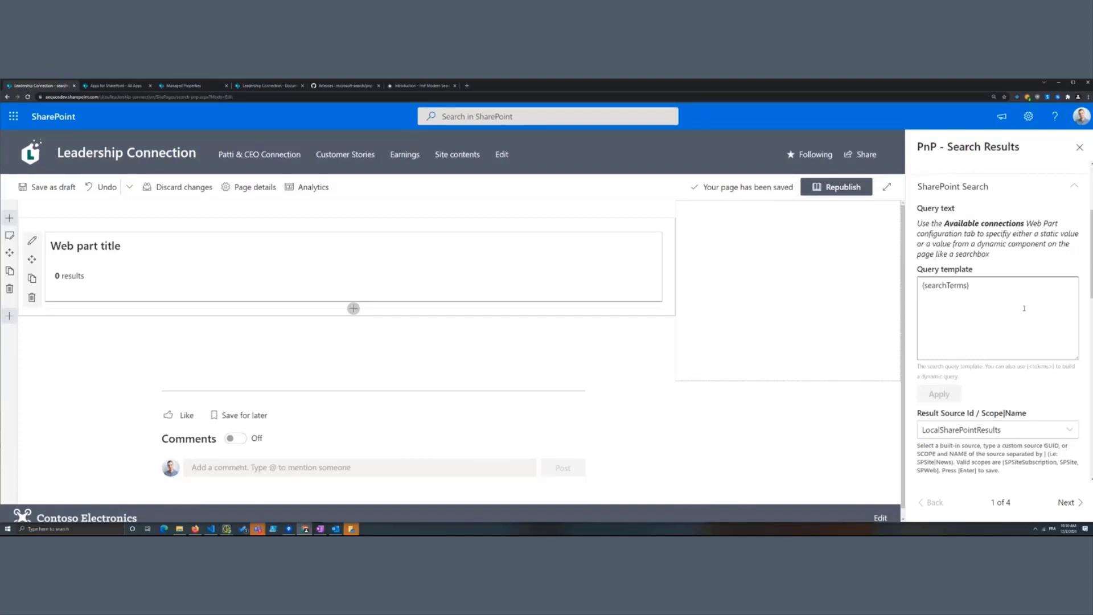
pyautogui.scroll(-2, 1023, 312)
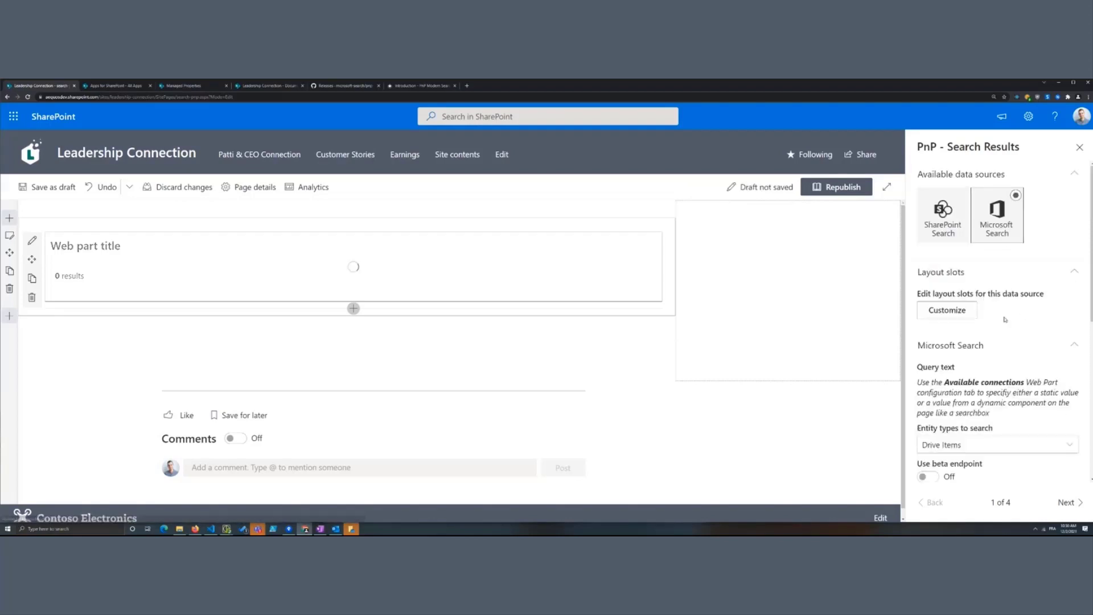
pyautogui.scroll(-2, 1025, 330)
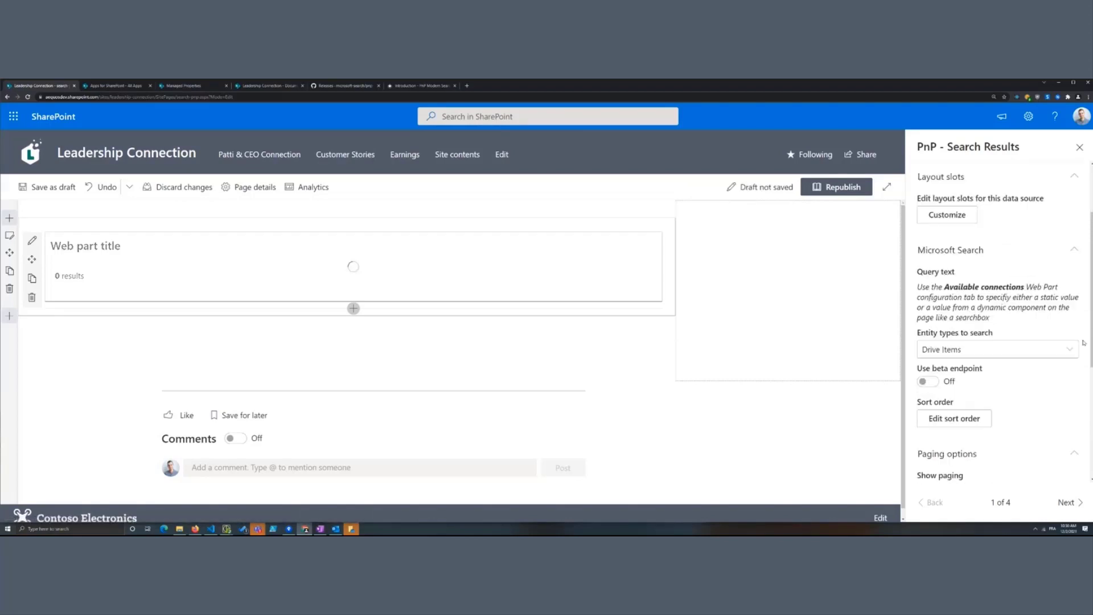
pyautogui.scroll(2, 1043, 329)
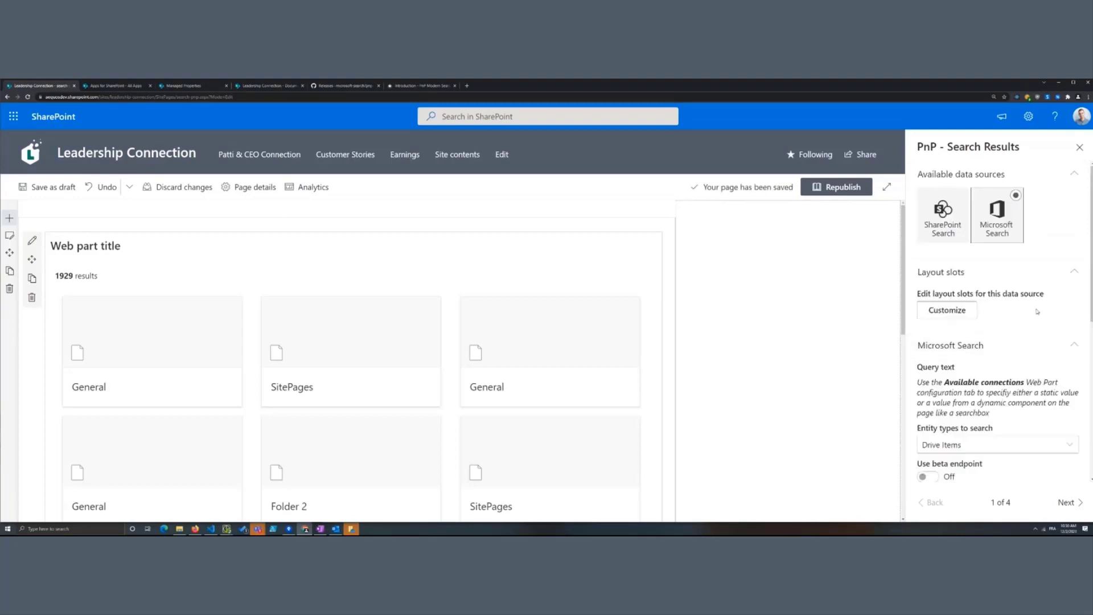
pyautogui.click(942, 215)
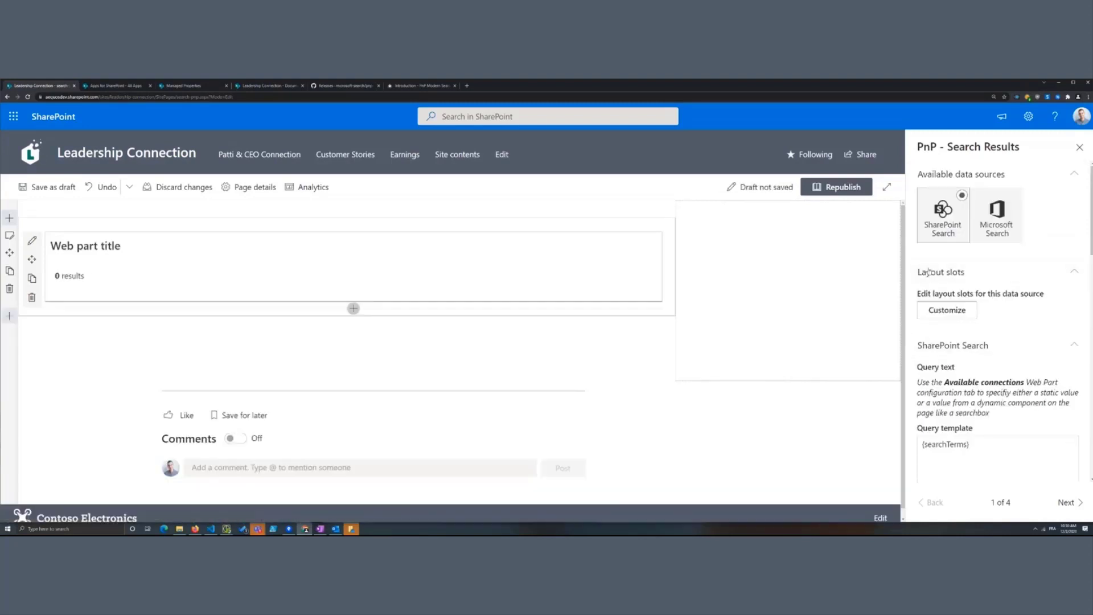
# Replace the {searchTerms} token in the SharePoint Search query template with Path:{Site}.
pyautogui.scroll(-1, 986, 353)
pyautogui.scroll(-1, 993, 336)
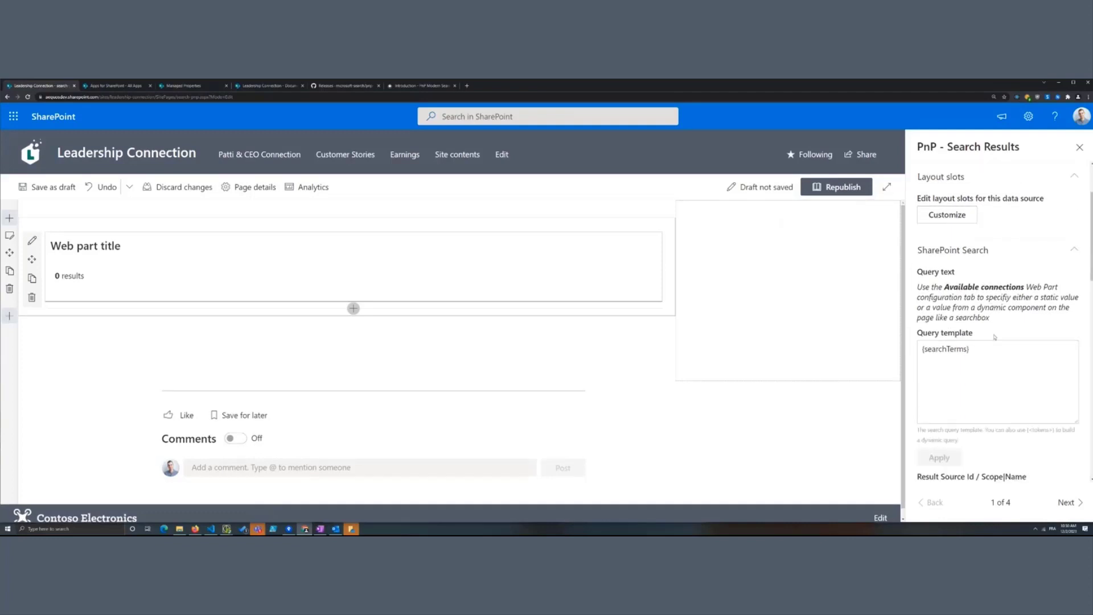
pyautogui.scroll(1, 978, 296)
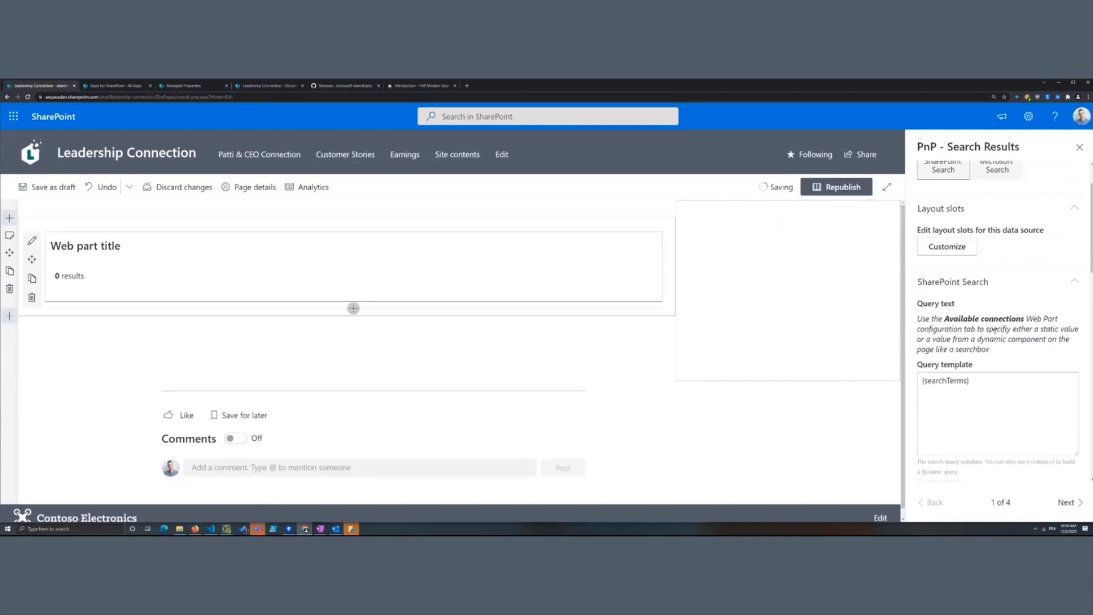
pyautogui.click(999, 381)
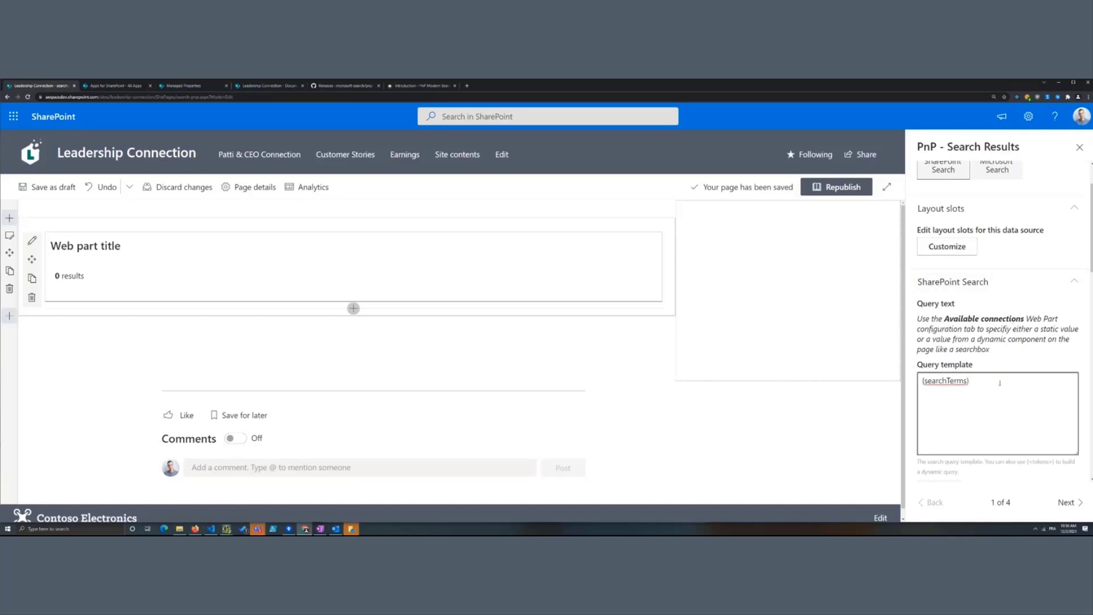
pyautogui.scroll(-1, 1004, 347)
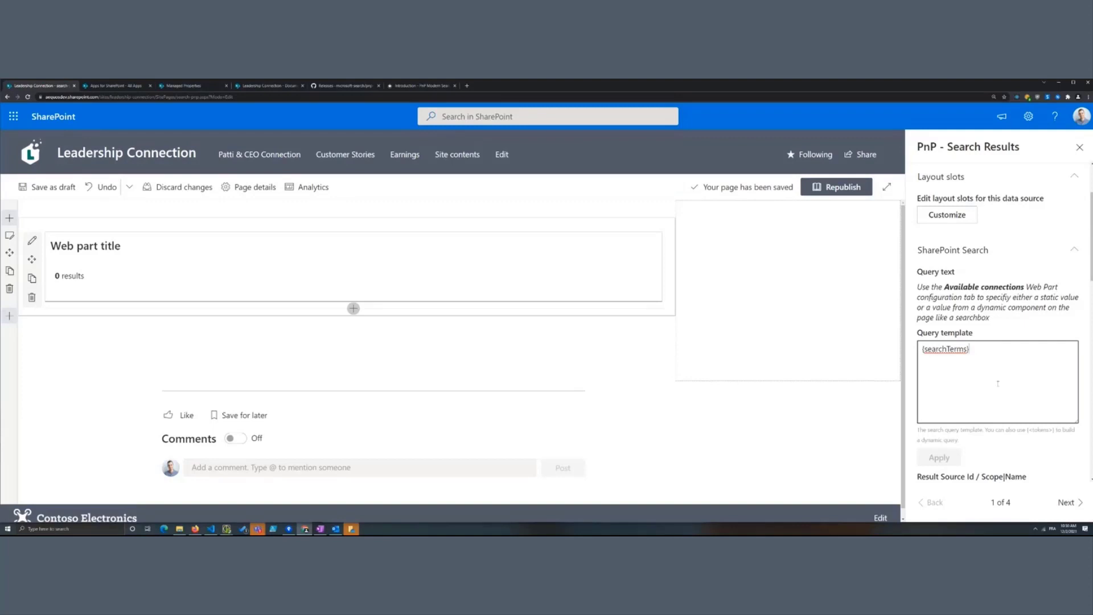
pyautogui.write('Path')
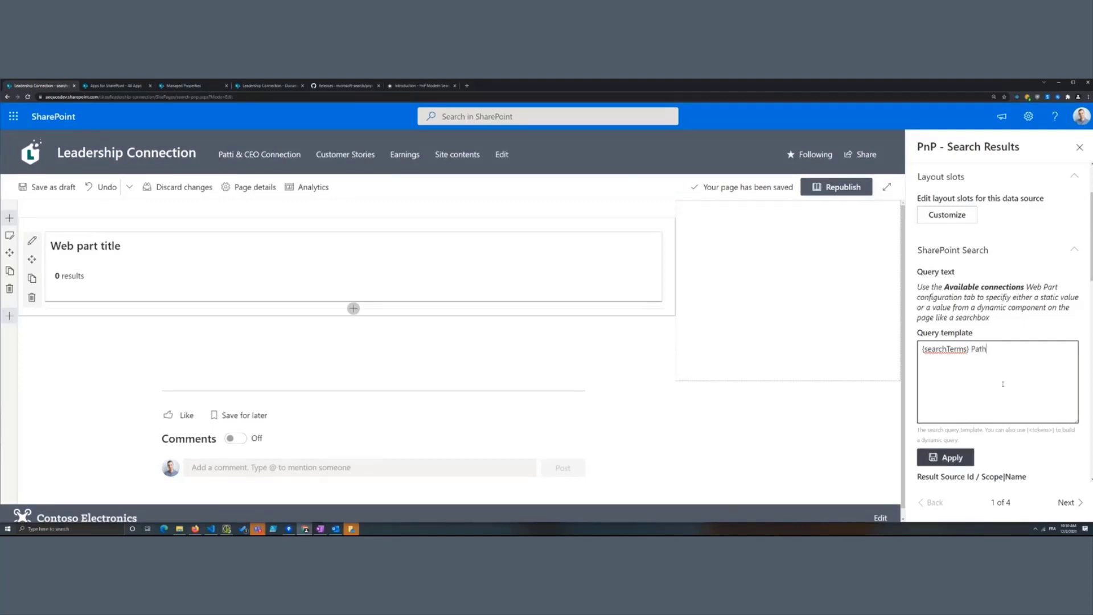
pyautogui.write(':{')
pyautogui.write('Site')
pyautogui.moveTo(971, 350); pyautogui.dragTo(904, 356)
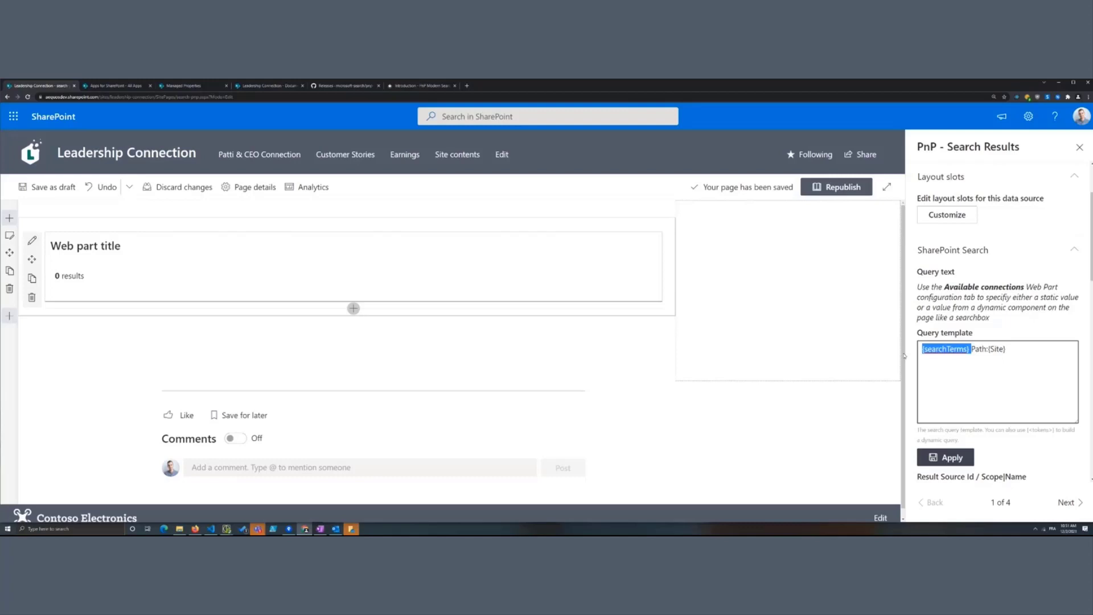
pyautogui.press('BackSpace')
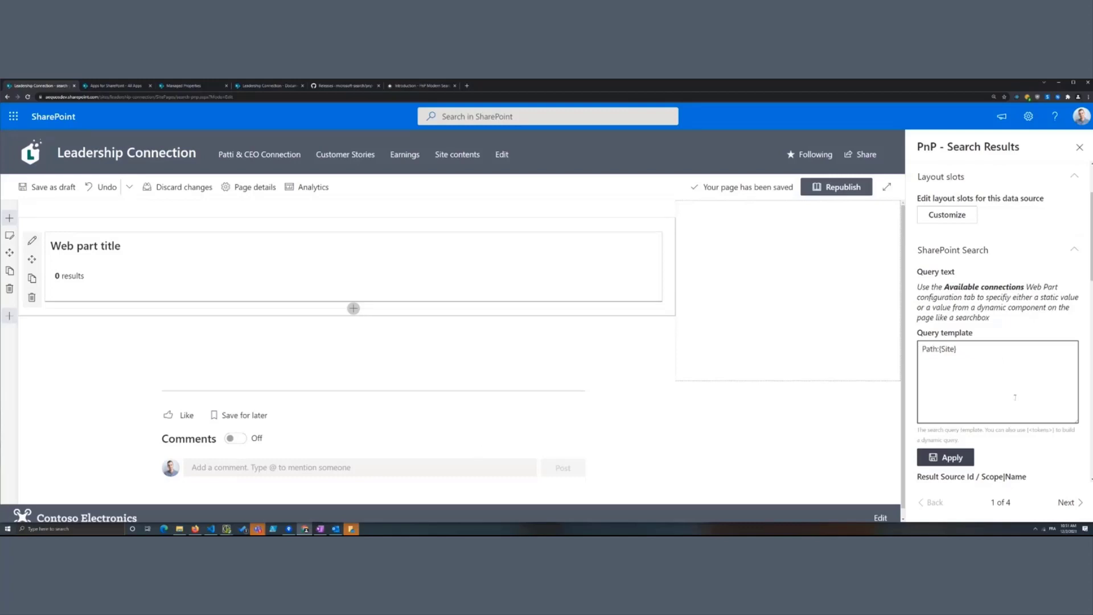
# Add FileType:pdf after the path condition in the query template and apply the query.
pyautogui.write('FileType')
pyautogui.write(':dp')
pyautogui.press('BackSpace')
pyautogui.press('BackSpace')
pyautogui.write('pdf')
pyautogui.write('OR')
pyautogui.press('BackSpace')
pyautogui.press('BackSpace')
pyautogui.press('BackSpace')
pyautogui.click(959, 460)
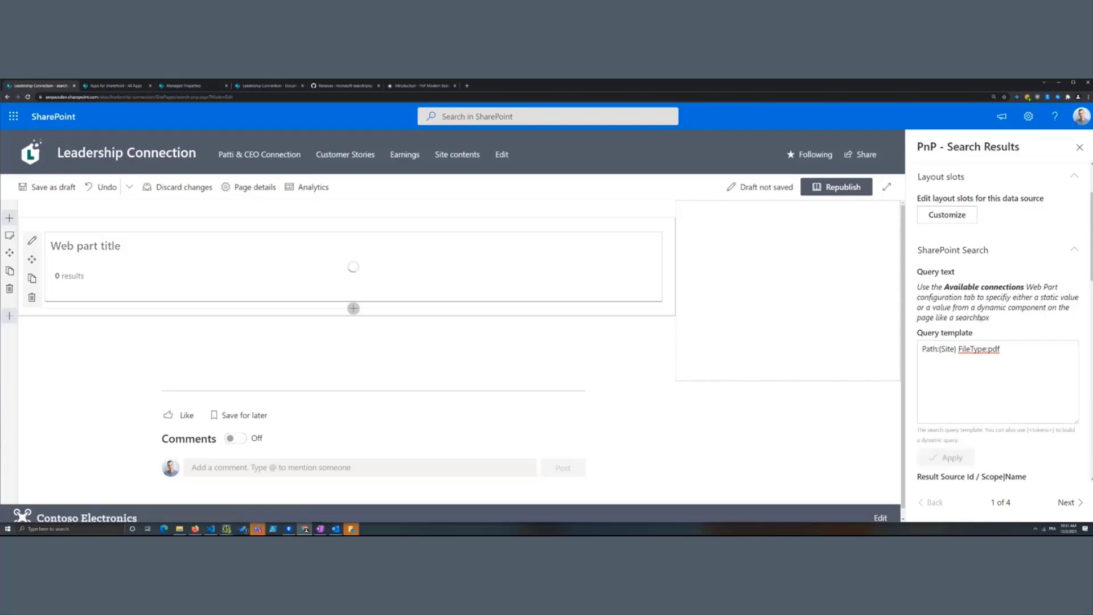
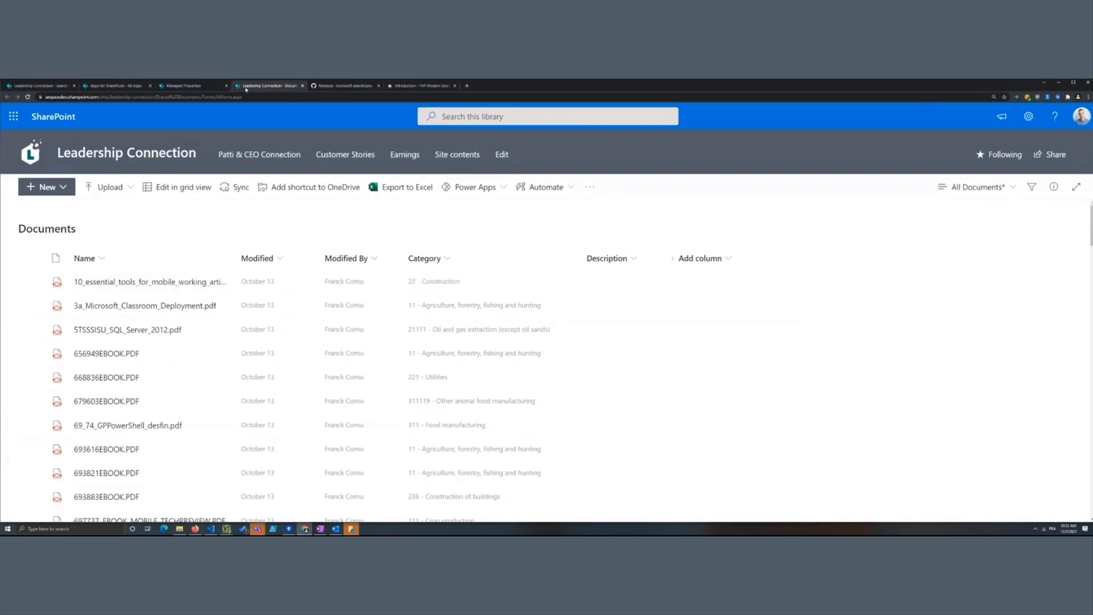
# Look up the RefinableString property with the alias DocumentCategoryText in Managed Properties and return to the search page.
pyautogui.click(188, 86)
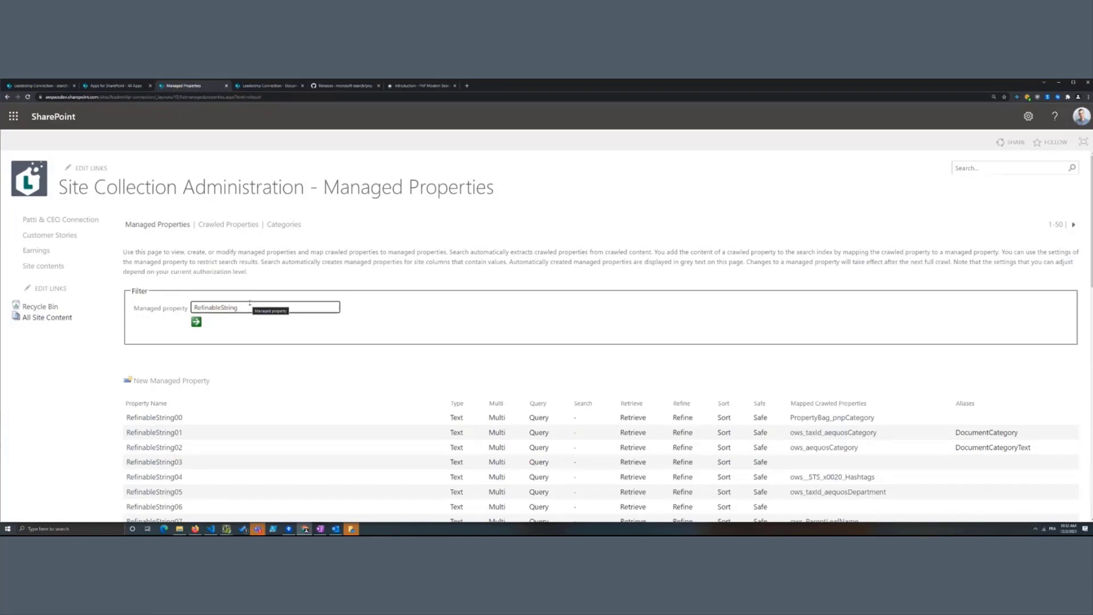
pyautogui.scroll(-1, 277, 408)
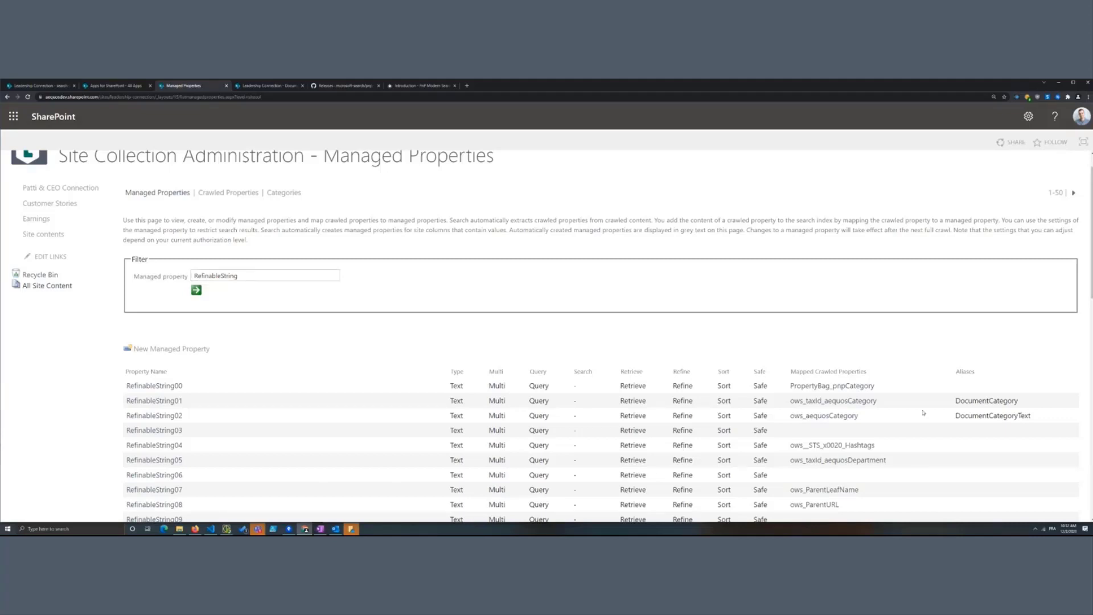
pyautogui.doubleClick(993, 416)
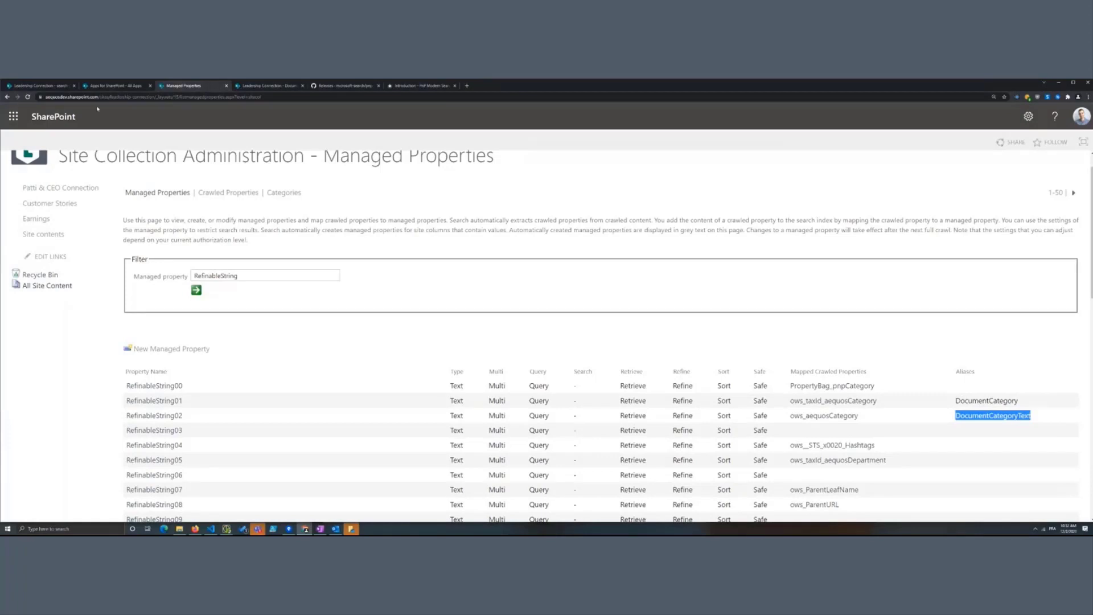
pyautogui.click(58, 86)
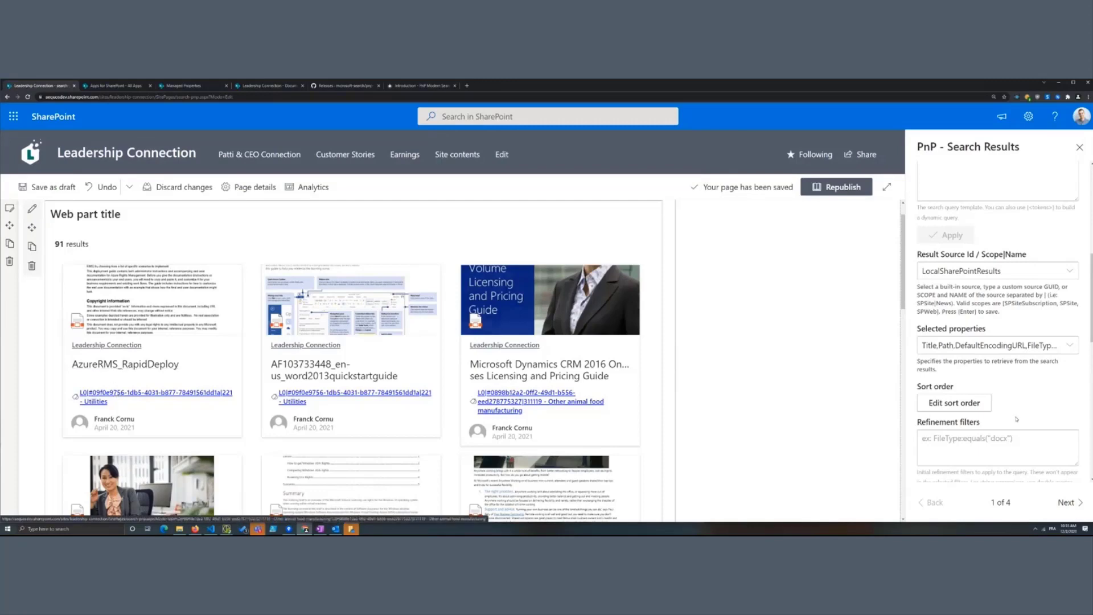
# Open the layout slots of the SharePoint Search data source and examine the slot names and their mapped fields.
pyautogui.scroll(8, 986, 357)
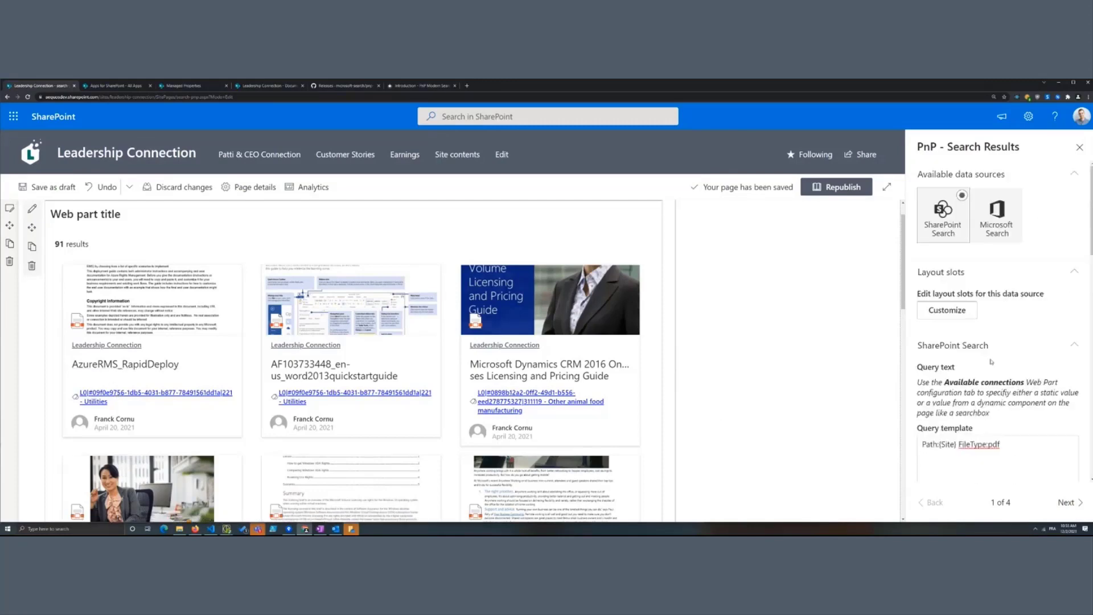
pyautogui.click(973, 312)
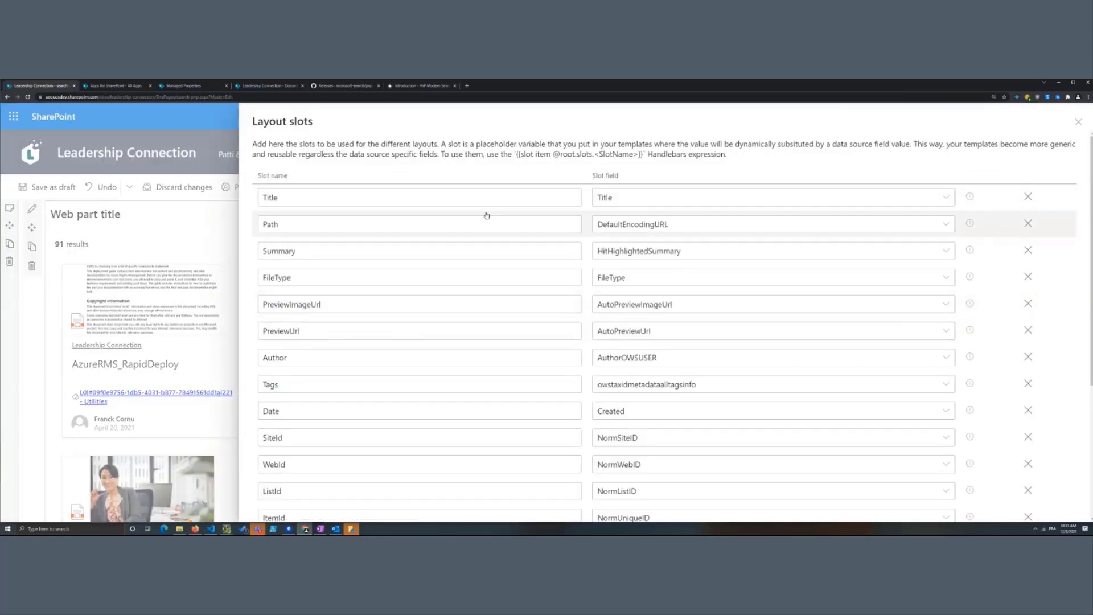
pyautogui.scroll(-1, 463, 272)
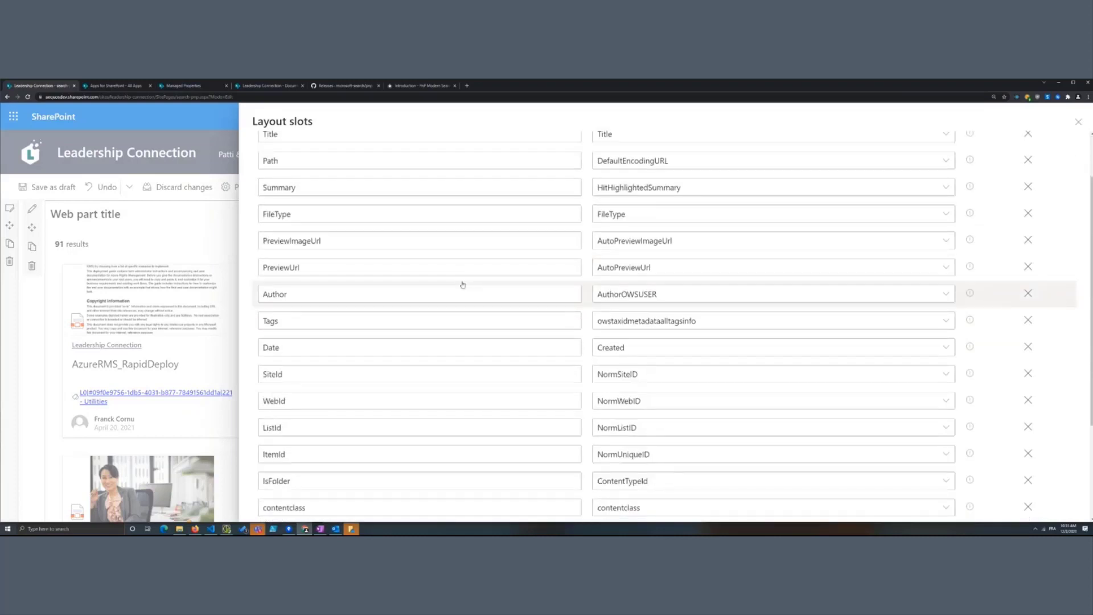
pyautogui.scroll(-1, 456, 290)
pyautogui.scroll(2, 456, 295)
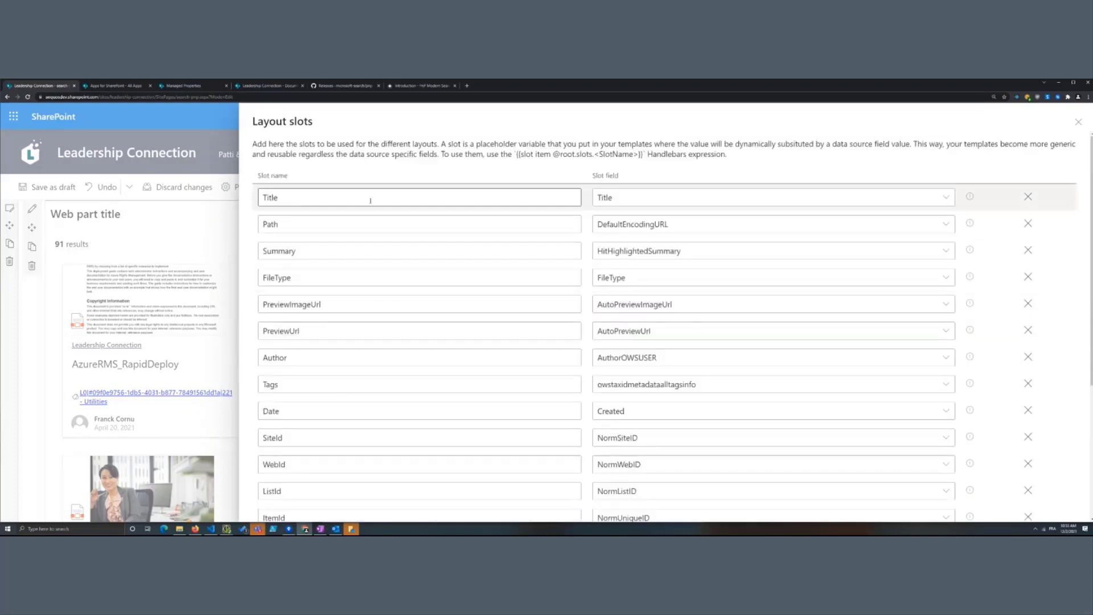
pyautogui.click(285, 192)
pyautogui.doubleClick(285, 192)
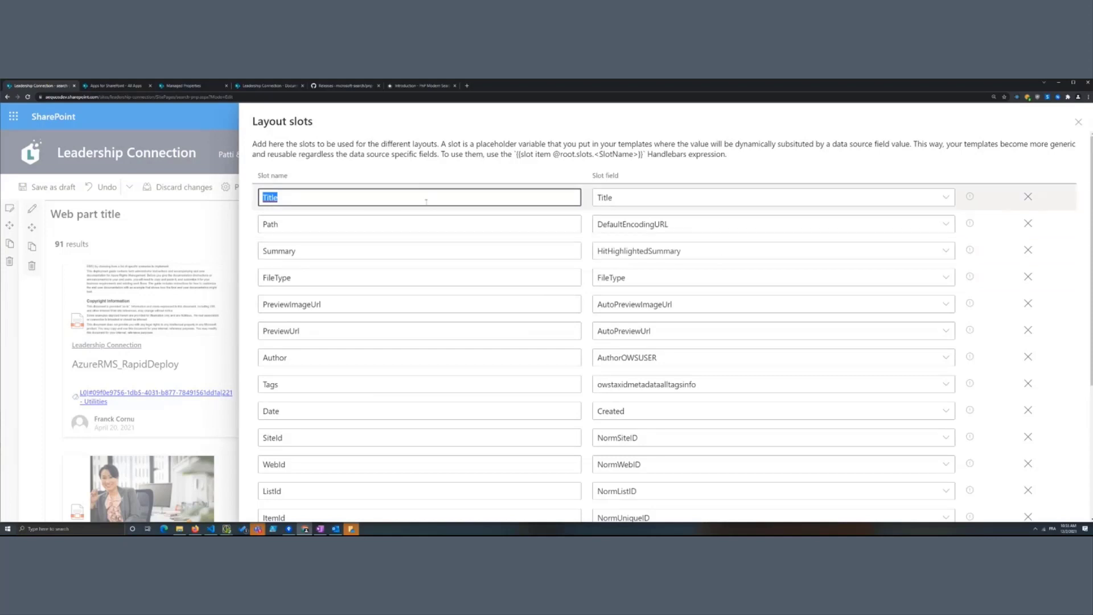
pyautogui.scroll(-1, 512, 287)
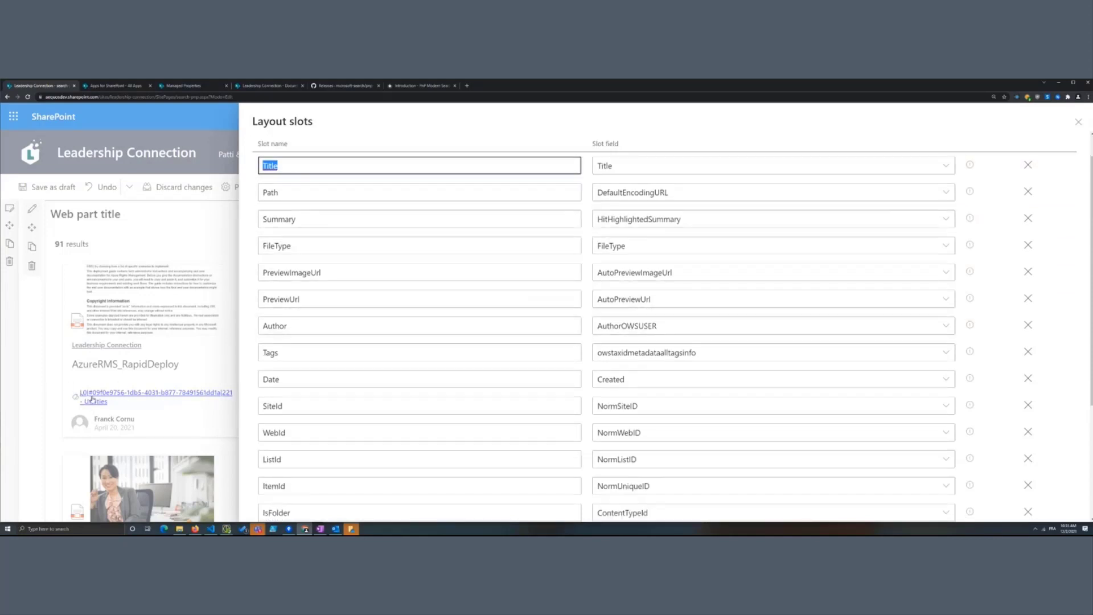
# Look through the fields available for the Tags slot and close the layout slots without changing the mapping.
pyautogui.click(767, 352)
pyautogui.click(944, 352)
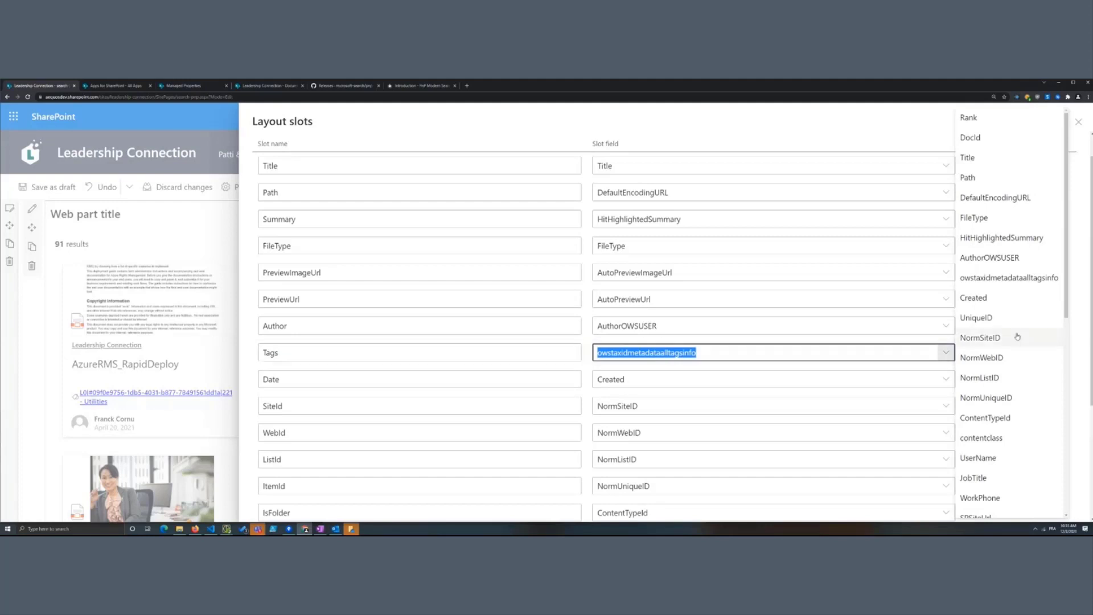
pyautogui.scroll(-6, 1007, 353)
pyautogui.scroll(3, 1010, 353)
pyautogui.scroll(3, 1008, 351)
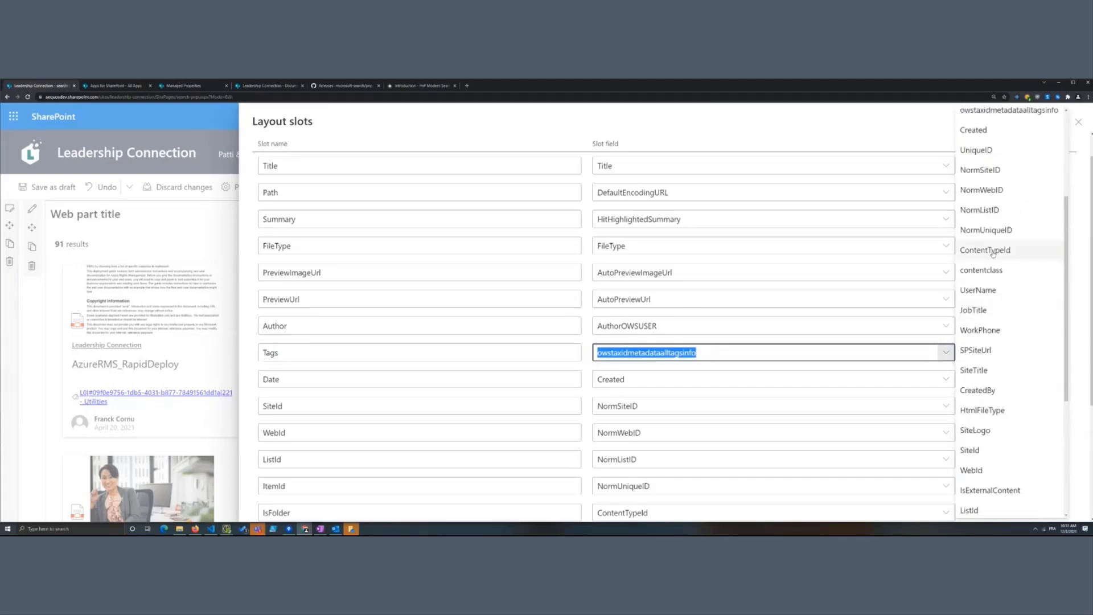
pyautogui.click(1079, 123)
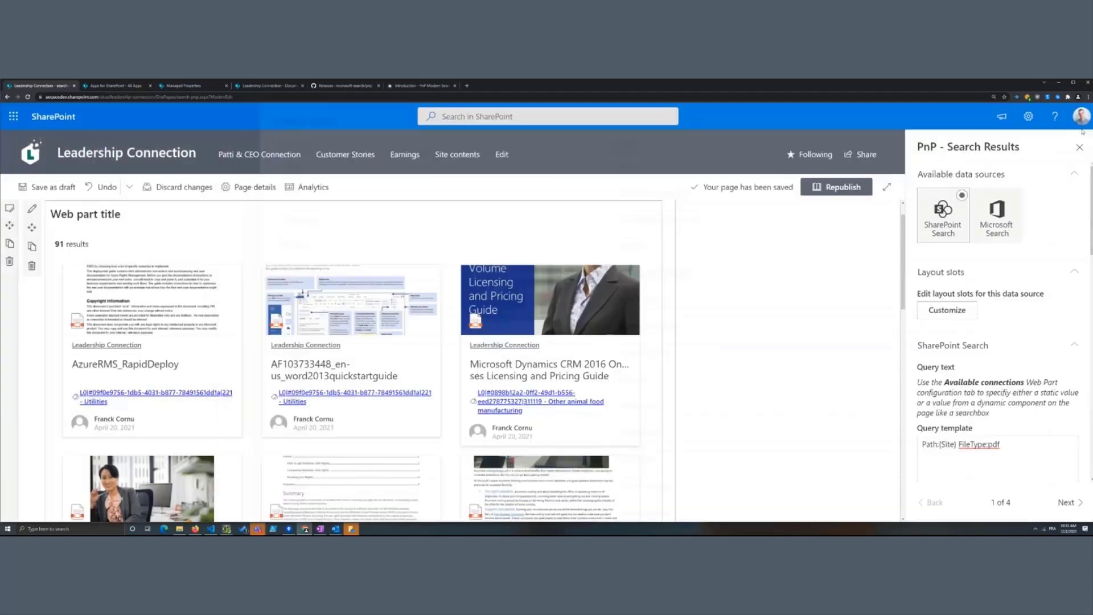
# Add RefinableString02 to the selected properties that the Search Results web part retrieves.
pyautogui.scroll(-2, 969, 259)
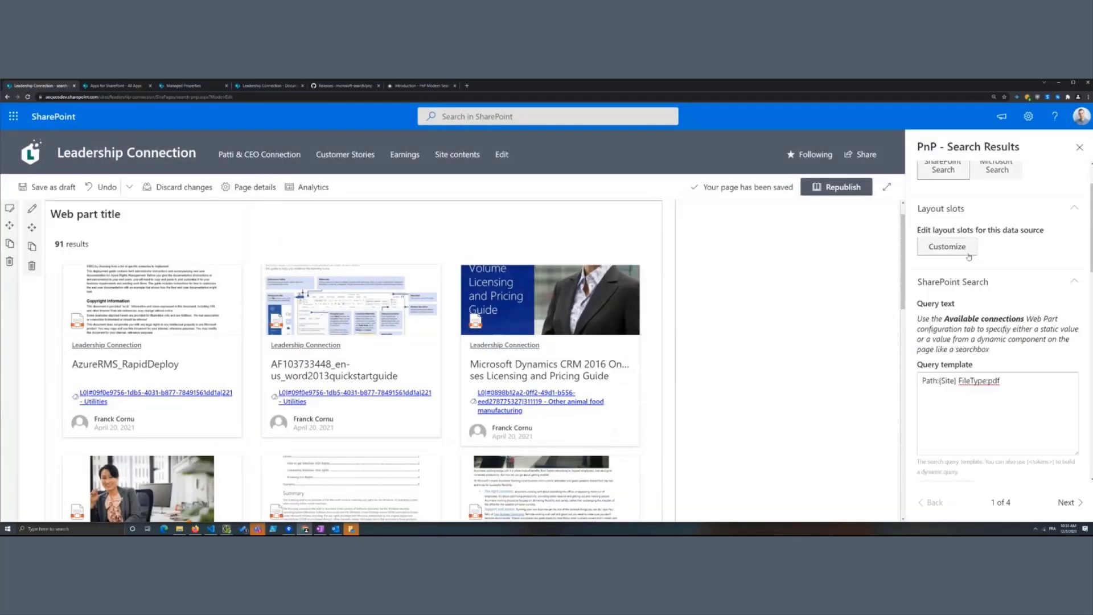
pyautogui.scroll(-1, 993, 268)
pyautogui.scroll(-3, 1002, 273)
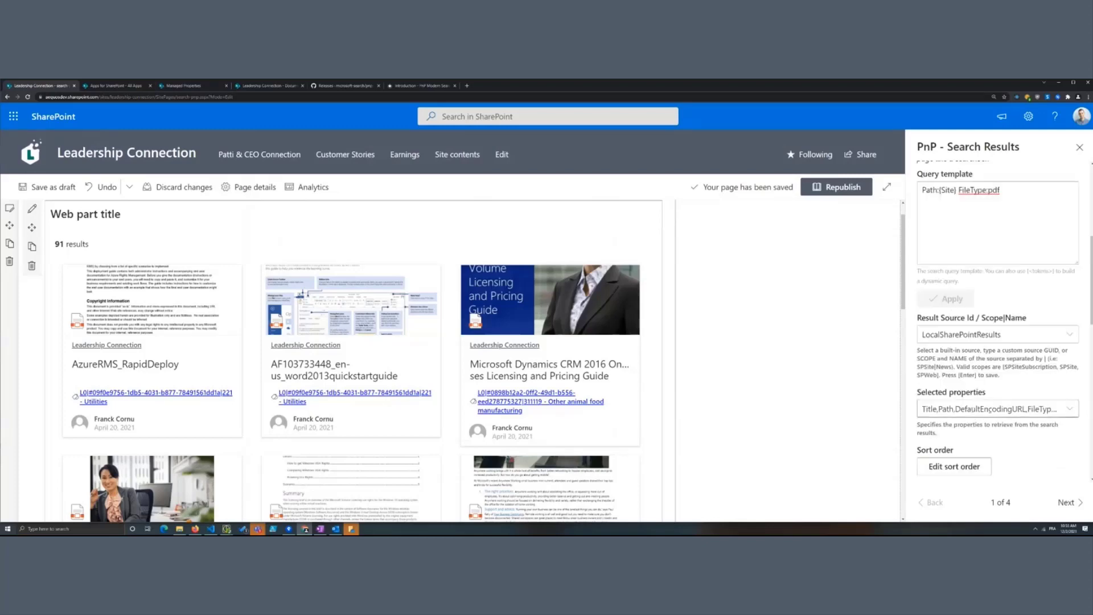
pyautogui.click(991, 409)
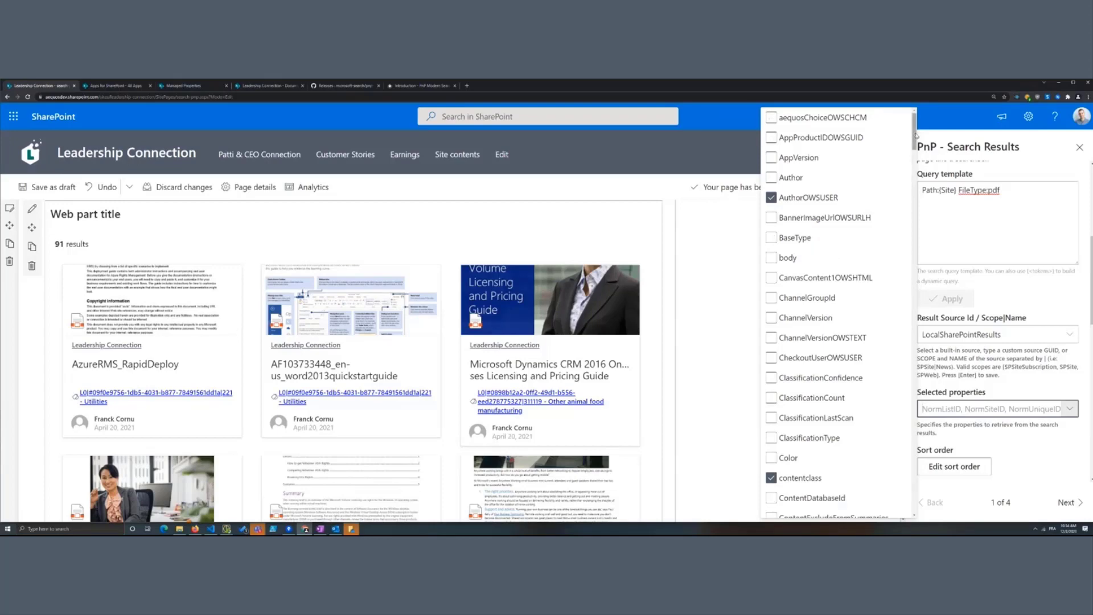
pyautogui.scroll(-3, 893, 209)
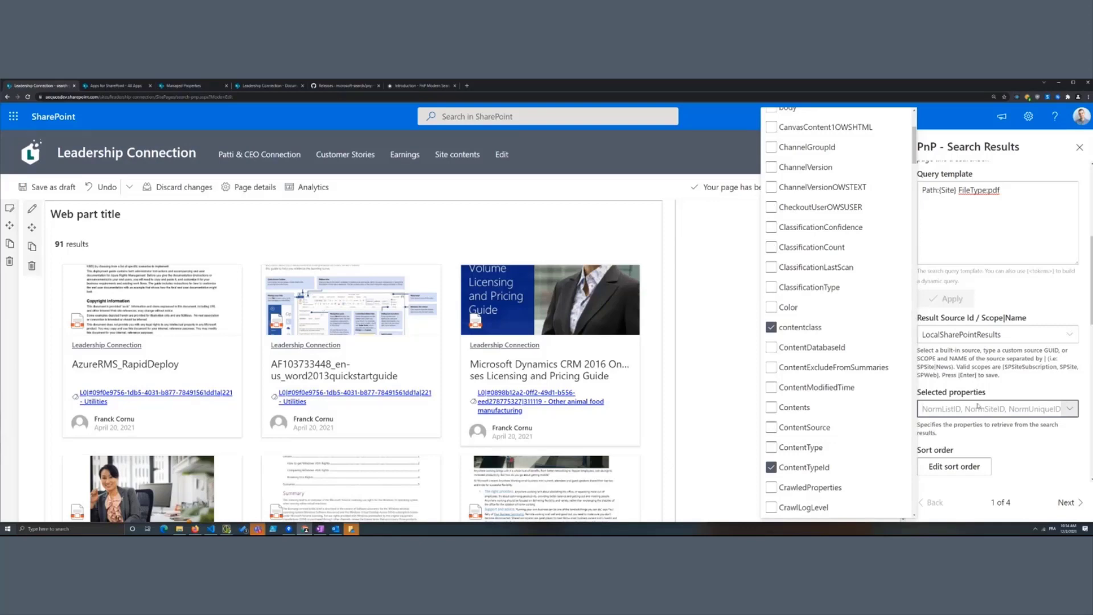
pyautogui.click(1036, 377)
pyautogui.click(988, 409)
pyautogui.write('Refin')
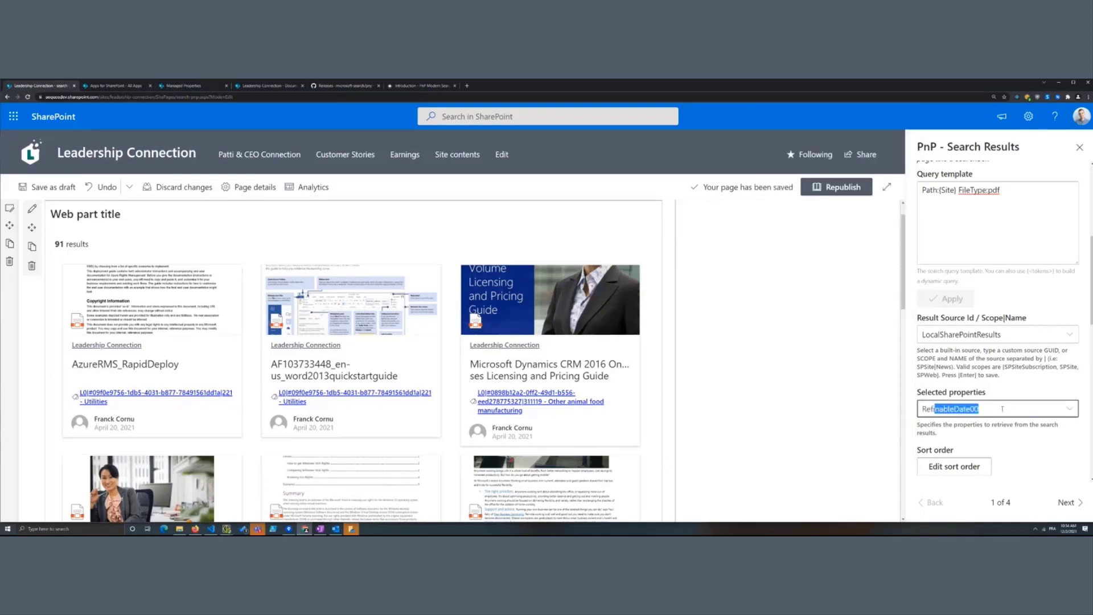
pyautogui.write('ableString')
pyautogui.press('Return')
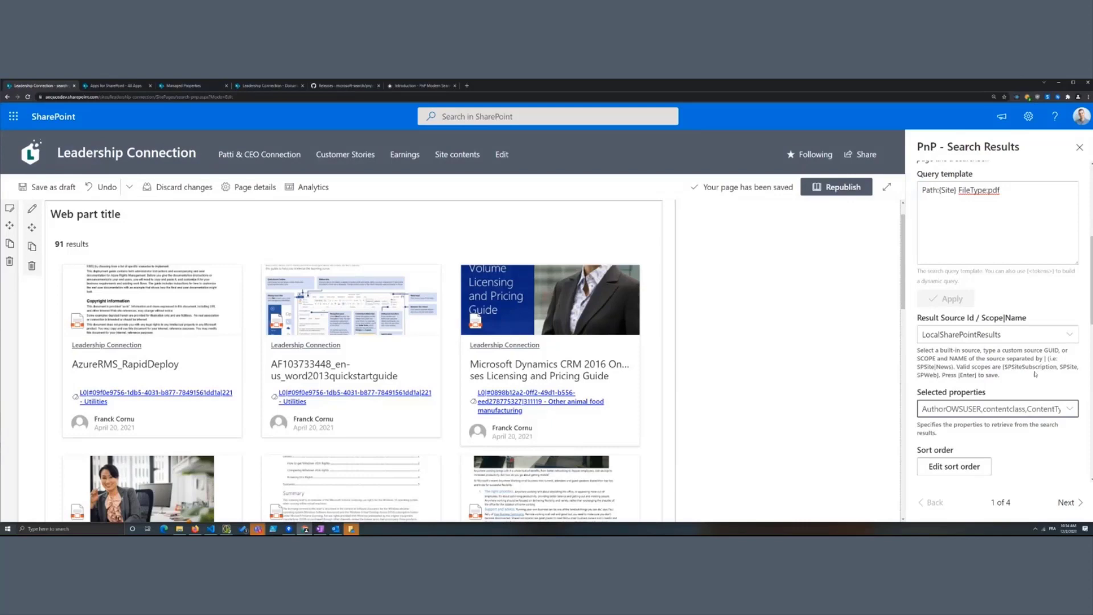
# Map the Tags layout slot to RefinableString02, save the slots and check the tags on the result cards.
pyautogui.scroll(3, 1002, 353)
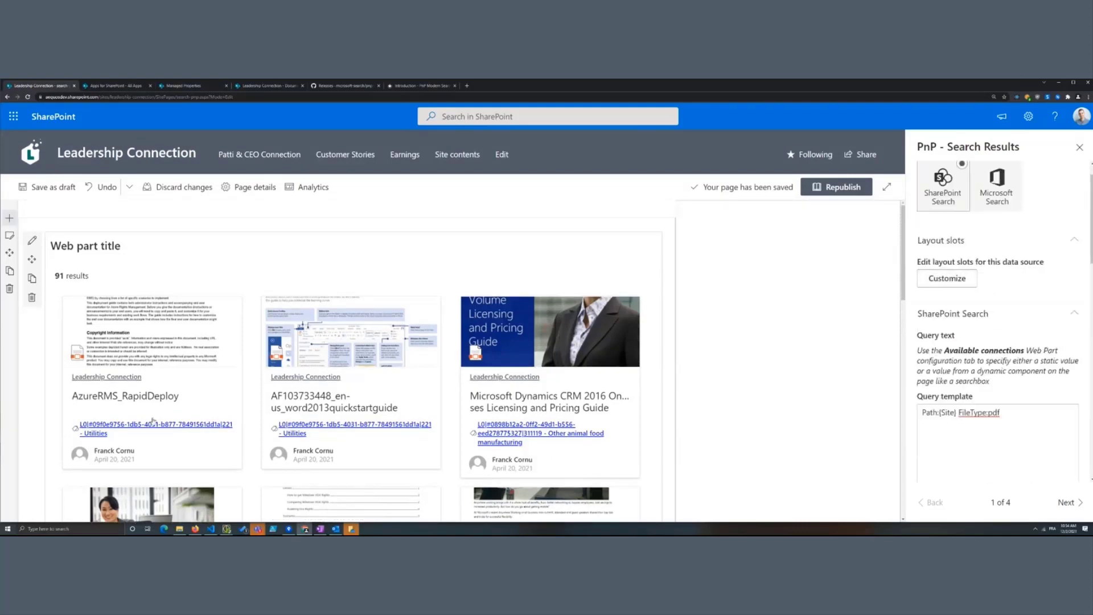
pyautogui.click(934, 284)
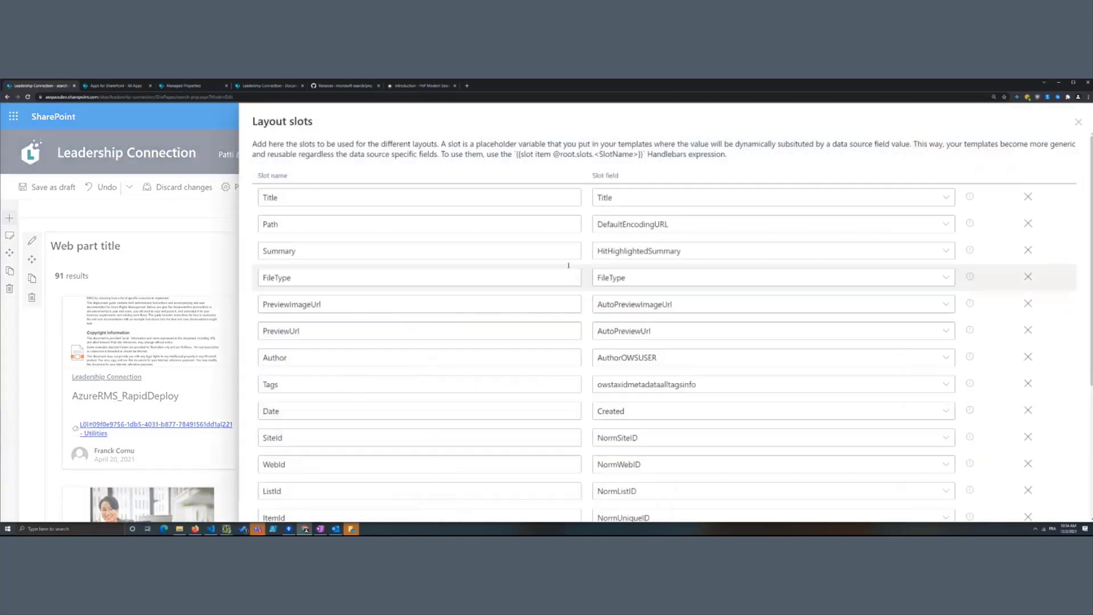
pyautogui.click(939, 384)
pyautogui.scroll(-2, 972, 358)
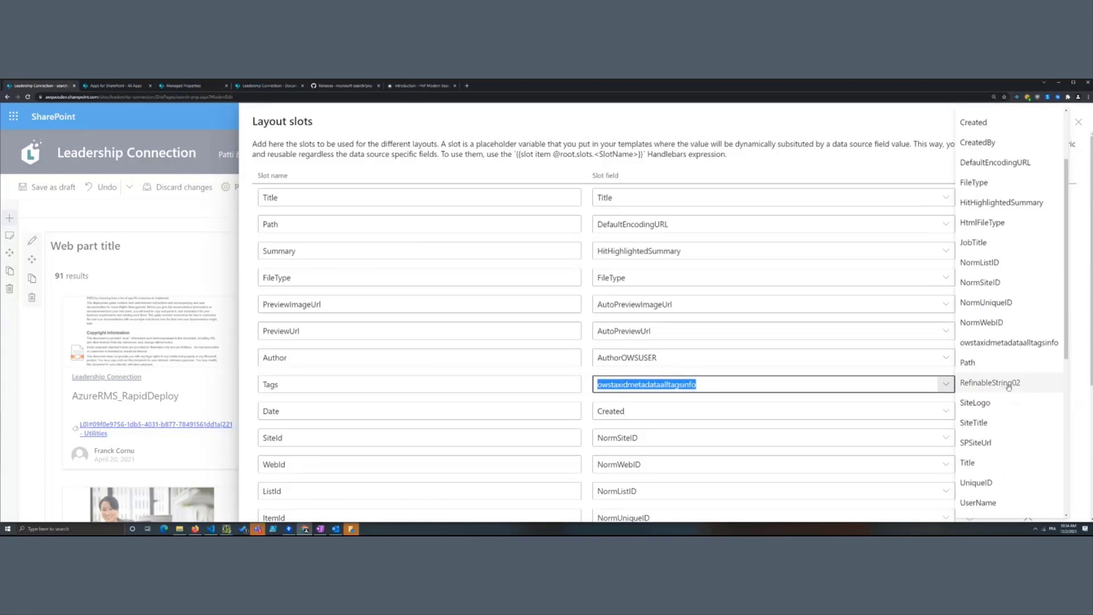
pyautogui.click(1008, 383)
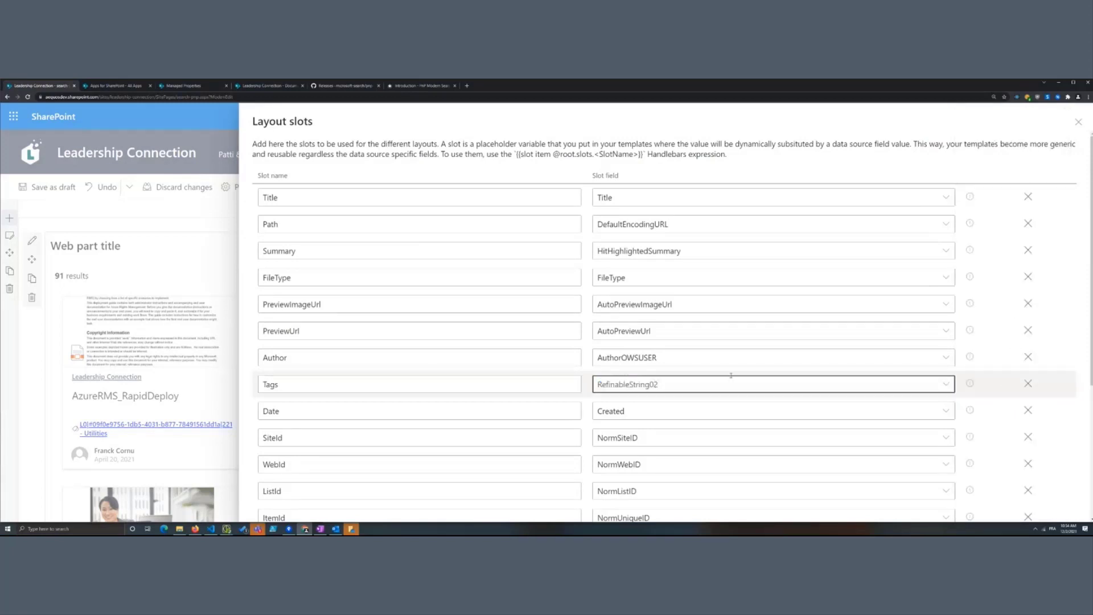
pyautogui.scroll(-1, 792, 323)
pyautogui.scroll(-5, 791, 324)
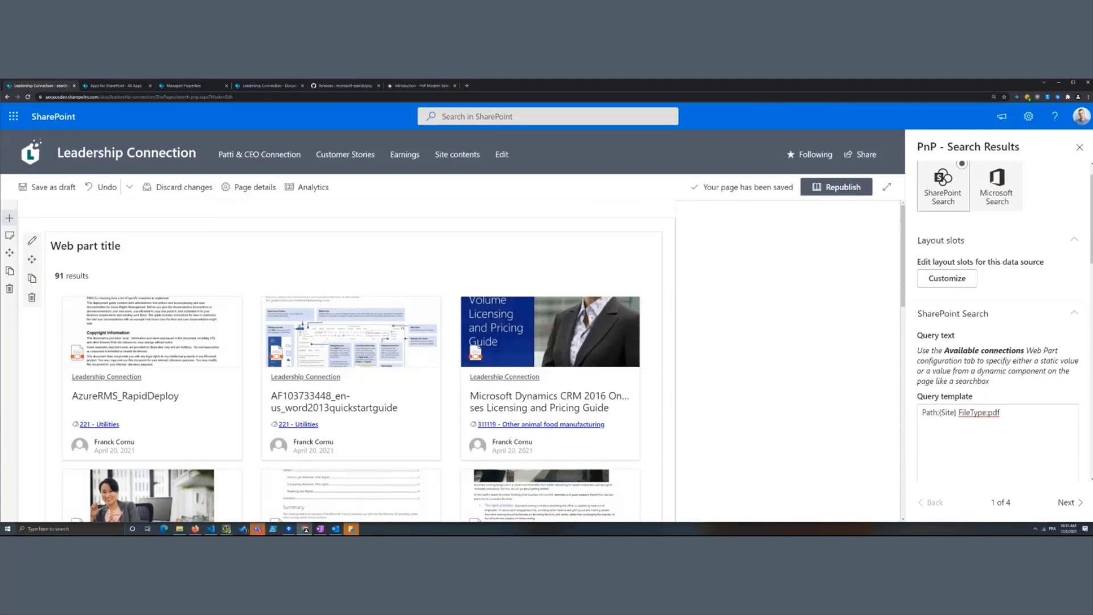
pyautogui.scroll(-1, 428, 337)
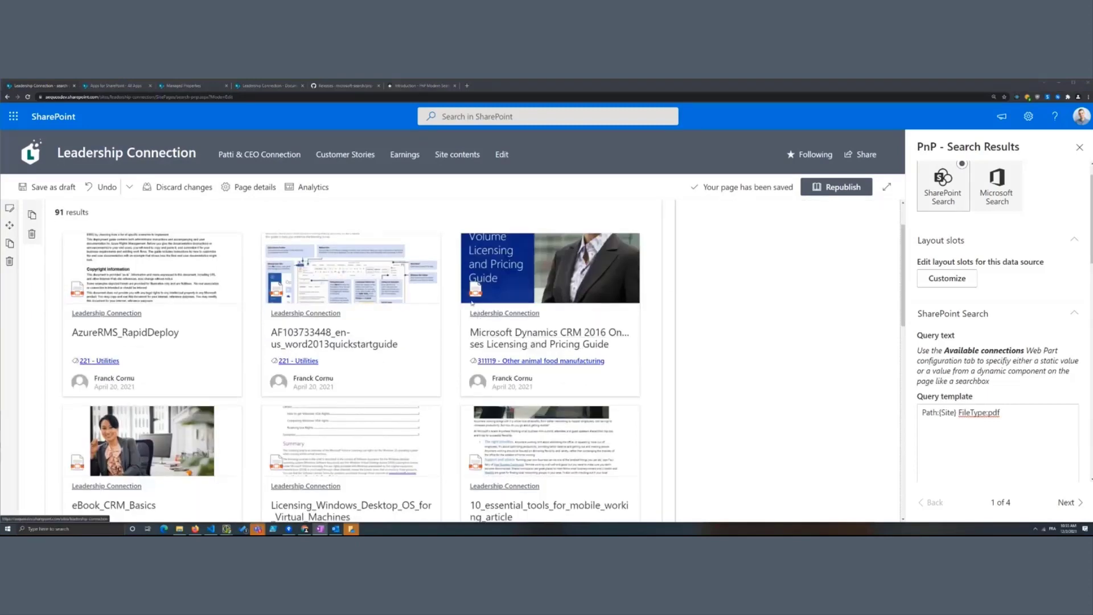
pyautogui.scroll(-3, 1032, 342)
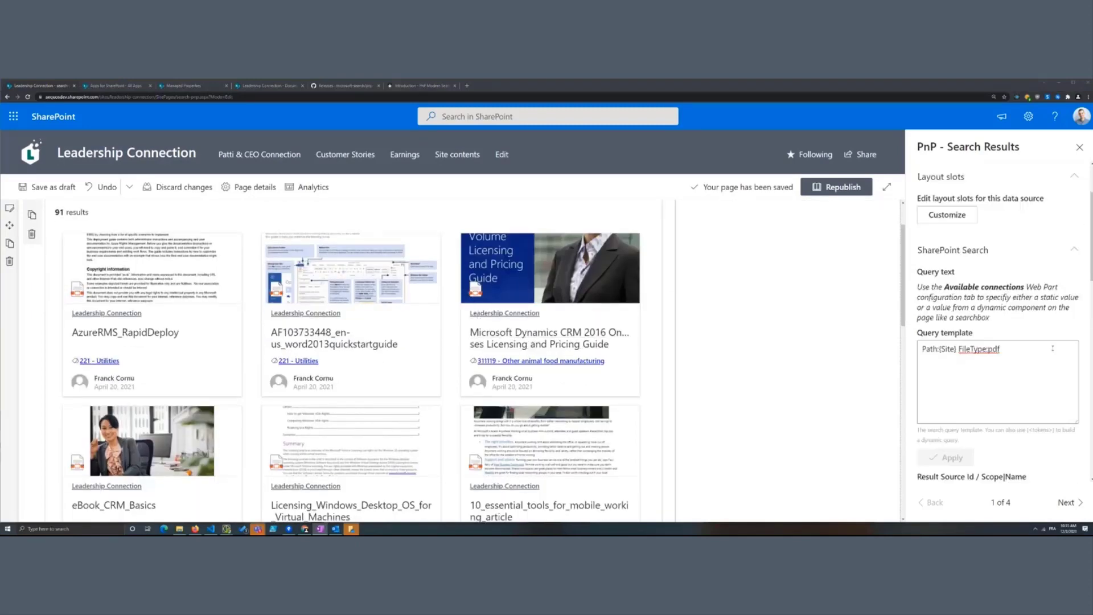
# Look over the remaining SharePoint Search data source settings and go on to the web part's layout settings.
pyautogui.scroll(-5, 1050, 352)
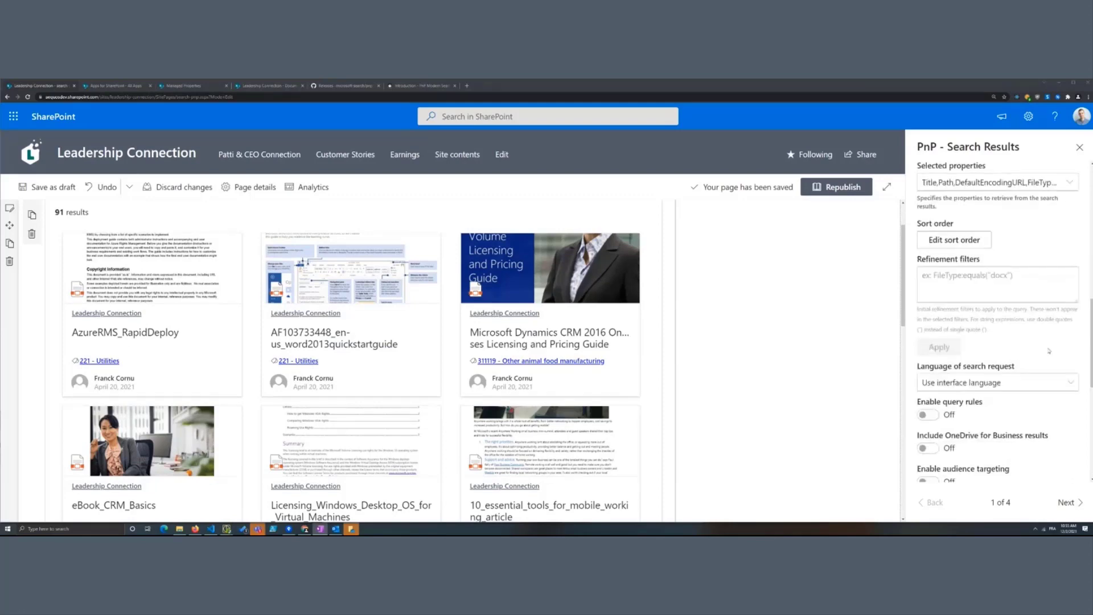
pyautogui.scroll(2, 985, 175)
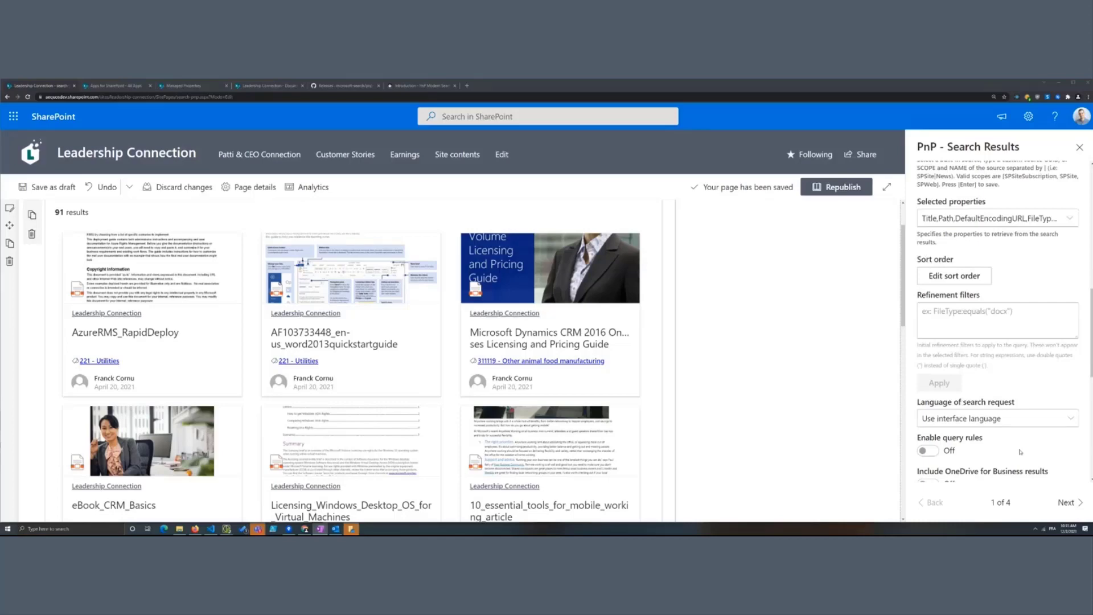
pyautogui.click(1066, 502)
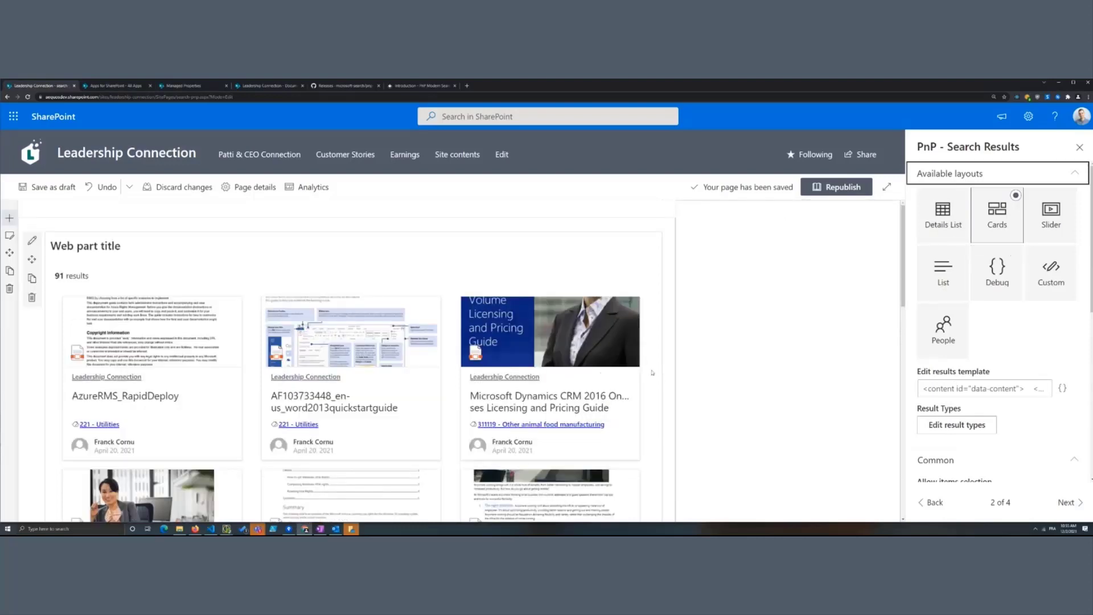
# Try the List, Slider, Custom, People and Debug layouts on the search results one after another.
pyautogui.click(954, 234)
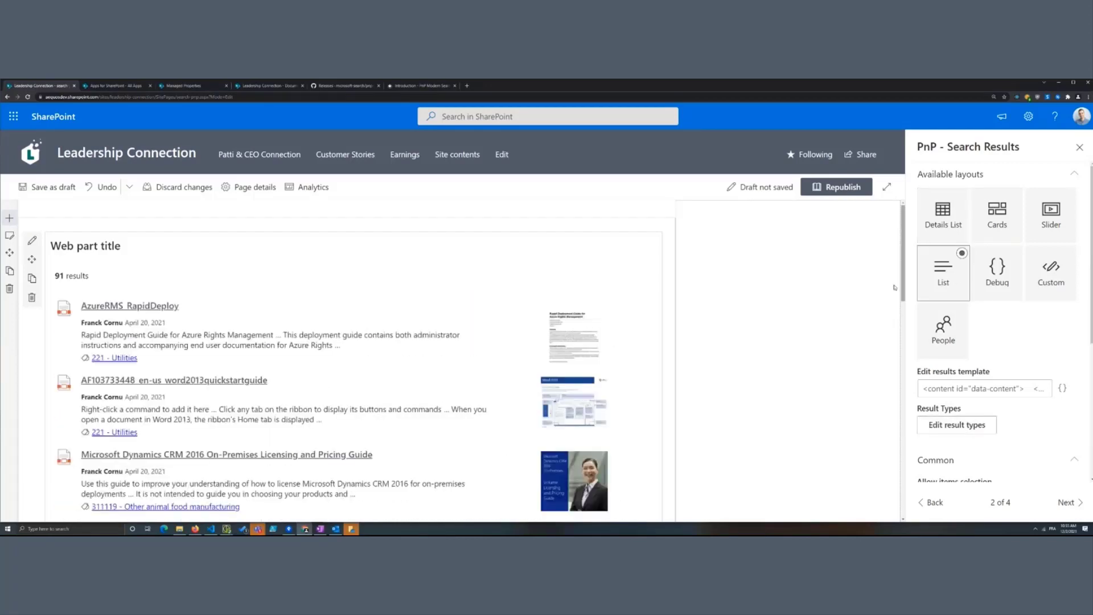
pyautogui.click(1050, 215)
pyautogui.click(1053, 275)
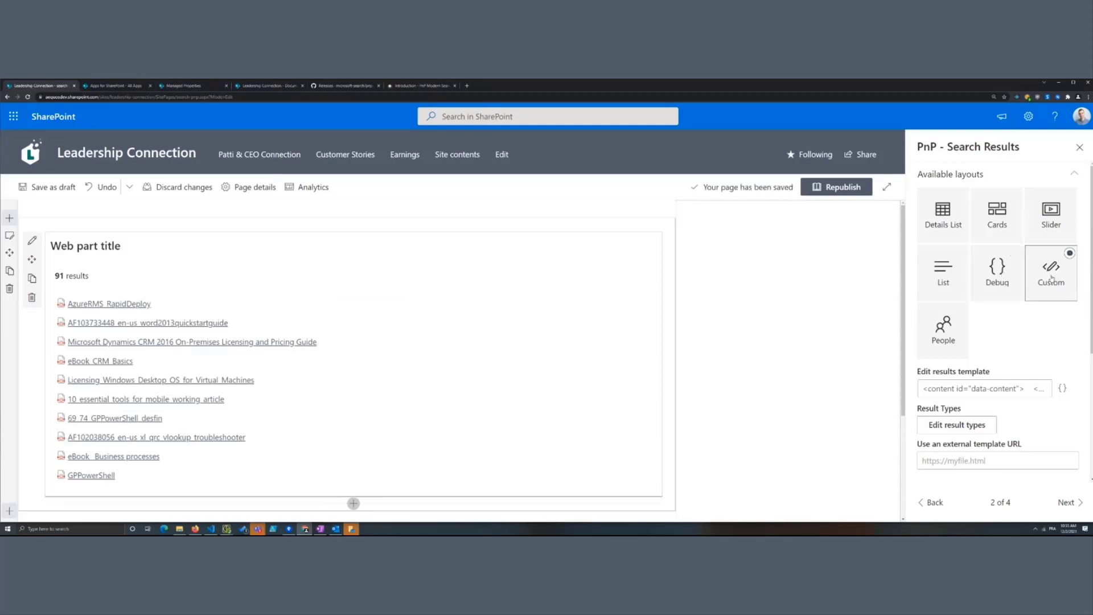
pyautogui.click(941, 330)
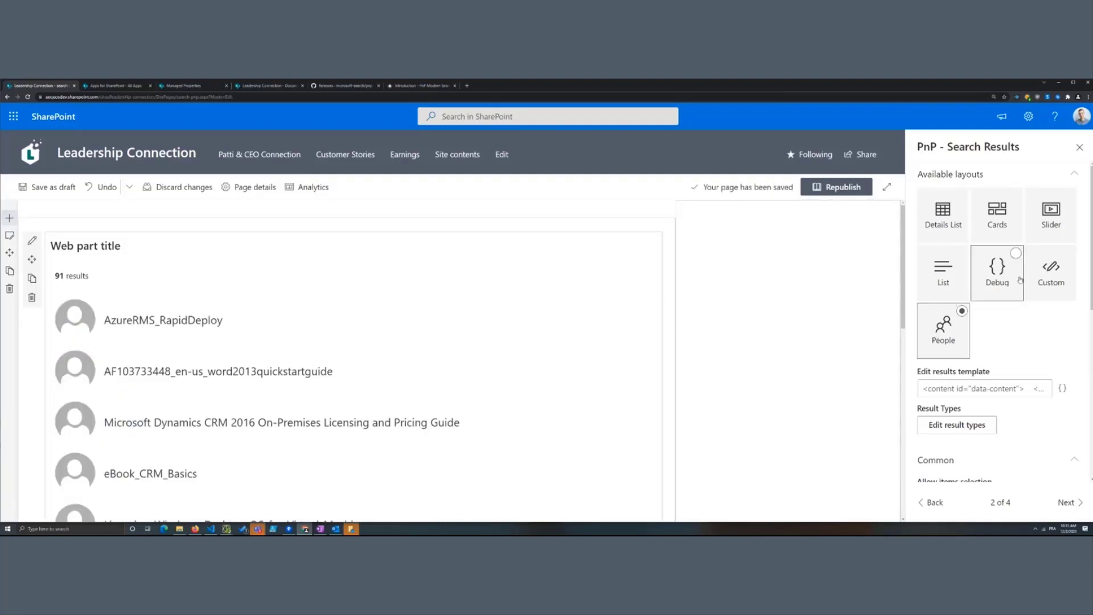
pyautogui.click(1005, 272)
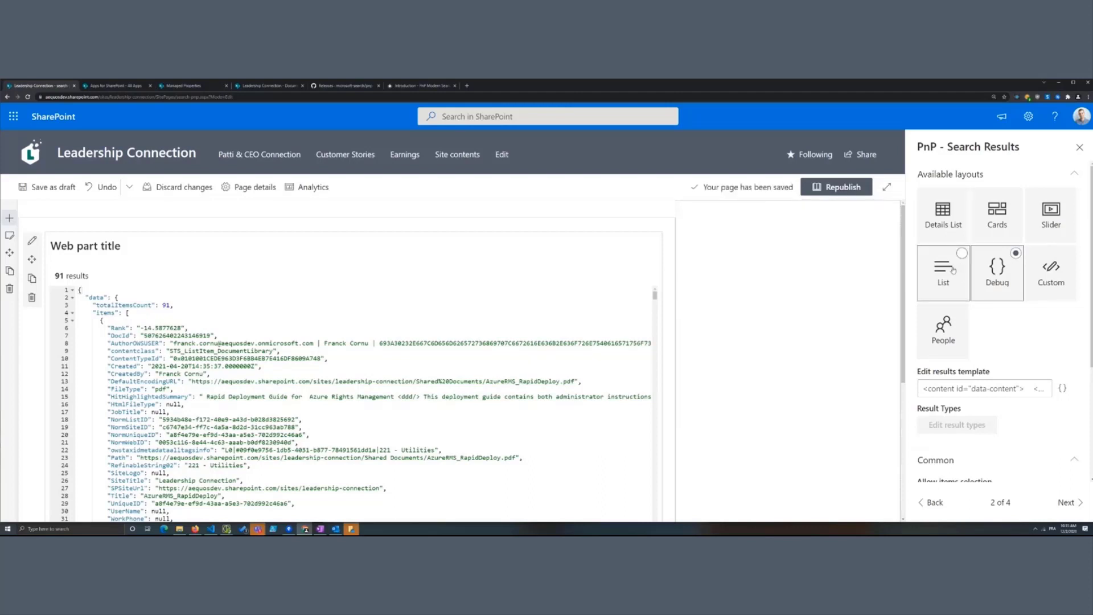
# Select the List layout and view its results template code, closing it without changes.
pyautogui.click(954, 269)
pyautogui.scroll(-1, 1055, 301)
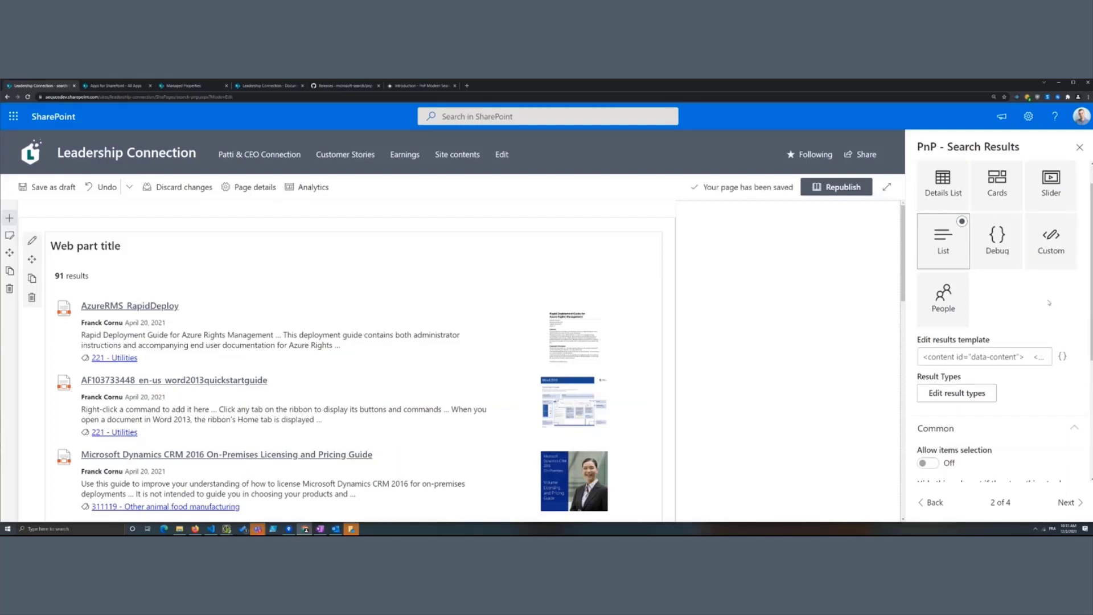
pyautogui.click(1028, 359)
pyautogui.click(1028, 360)
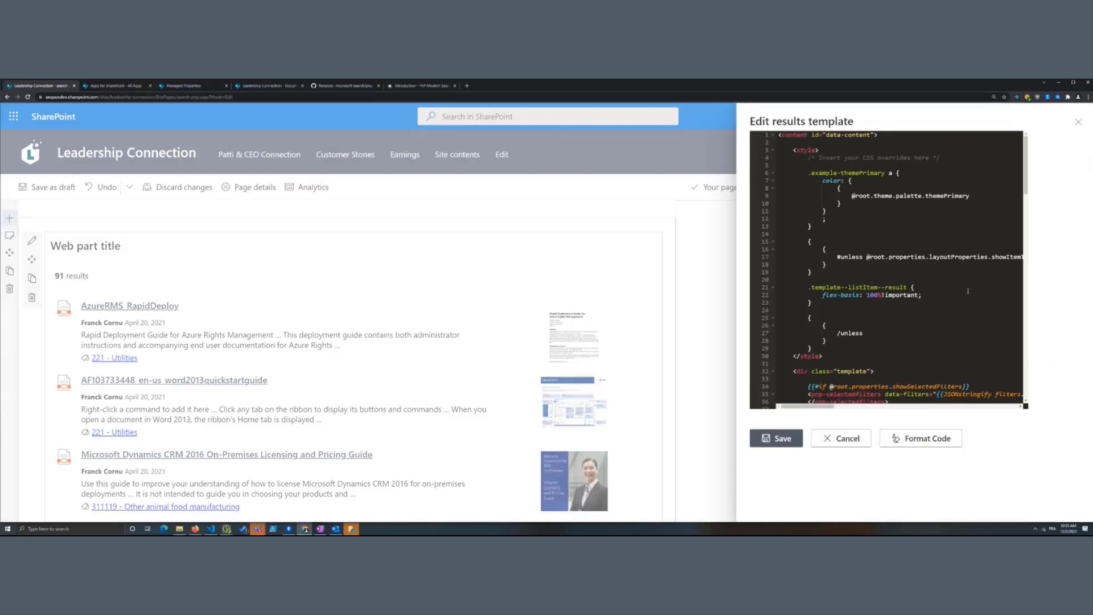
pyautogui.click(840, 439)
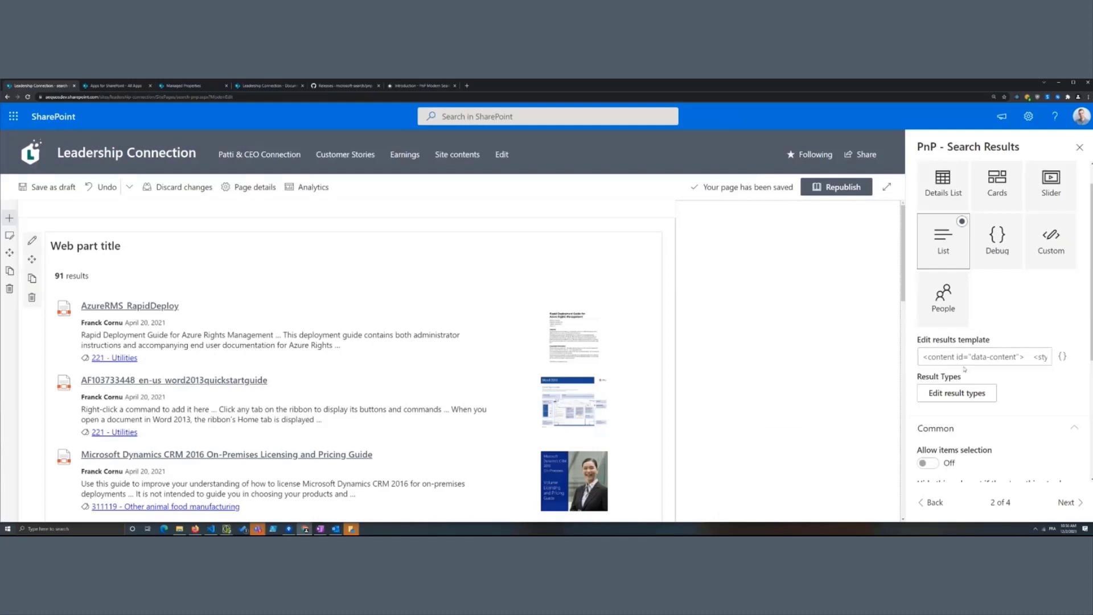
# Define a result type condition for items whose Title contains Microsoft.
pyautogui.scroll(-1, 964, 369)
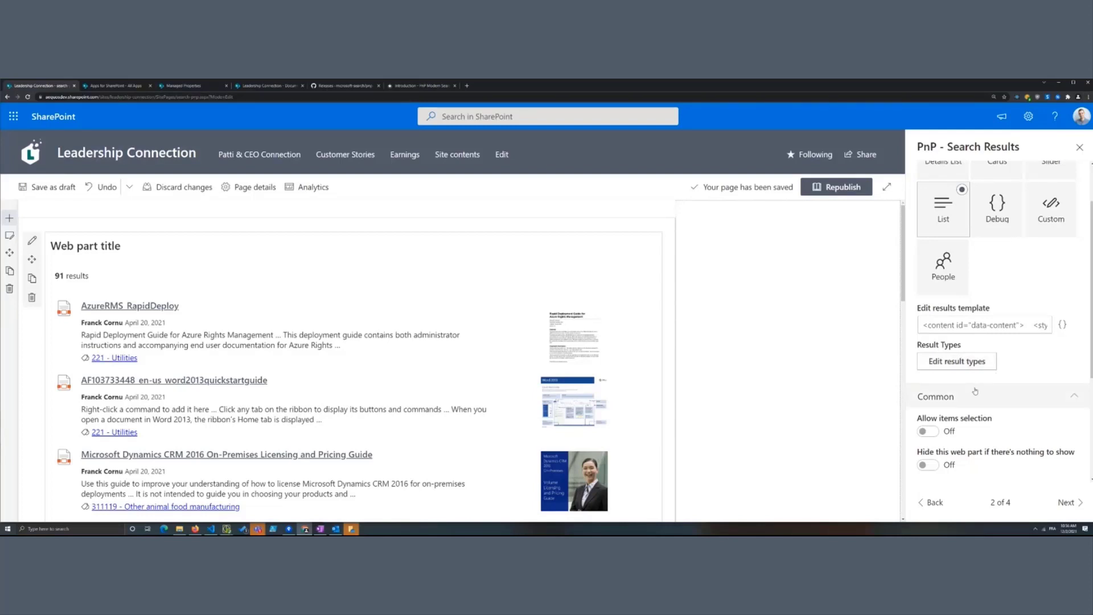
pyautogui.click(958, 362)
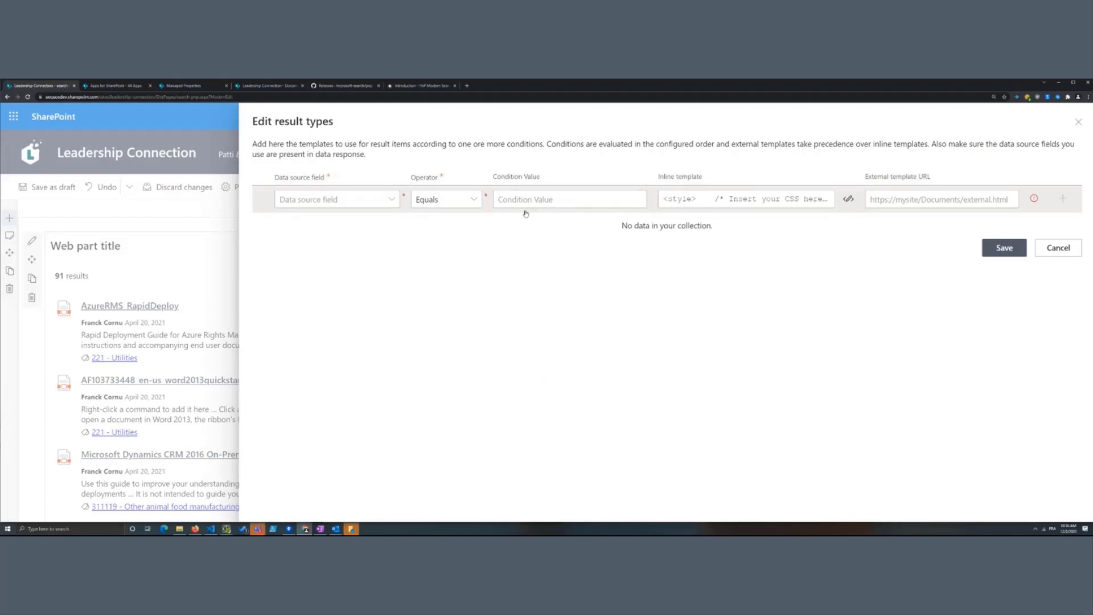
pyautogui.click(394, 203)
pyautogui.scroll(-3, 453, 356)
pyautogui.click(428, 401)
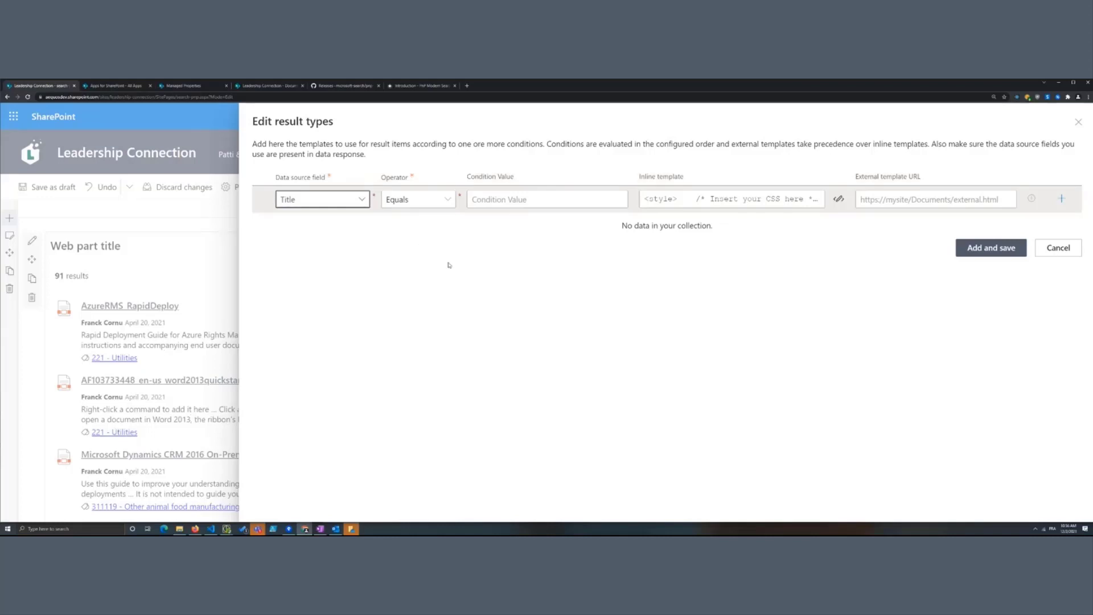
pyautogui.click(430, 205)
pyautogui.click(402, 258)
pyautogui.click(569, 200)
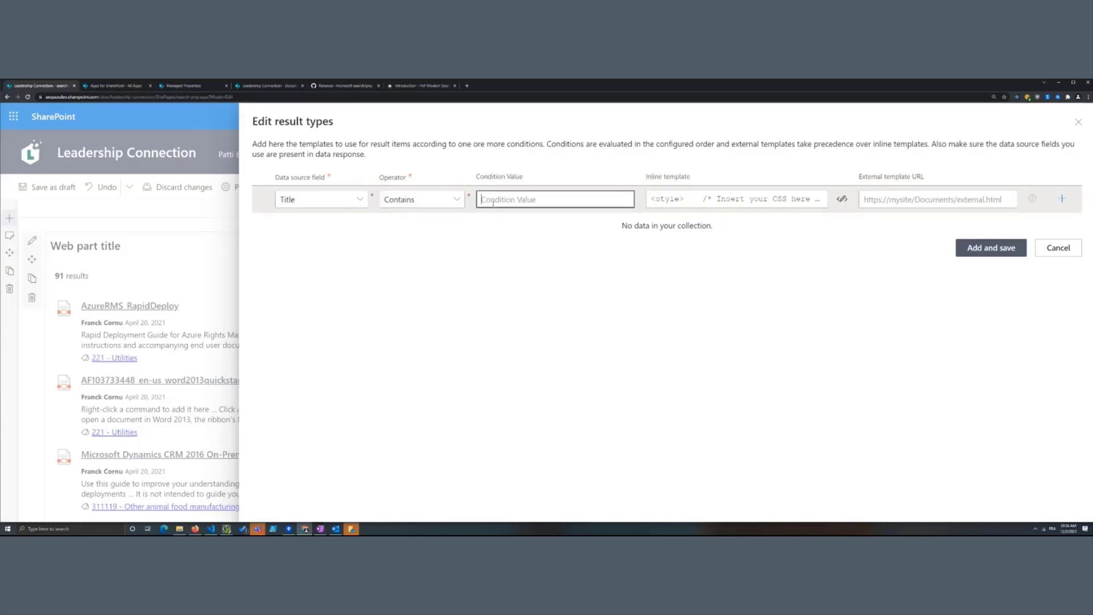
pyautogui.write('Microsoft')
# Set the result type's inline template to TEST, save the result type and check the result list.
pyautogui.click(843, 200)
pyautogui.write('TEST')
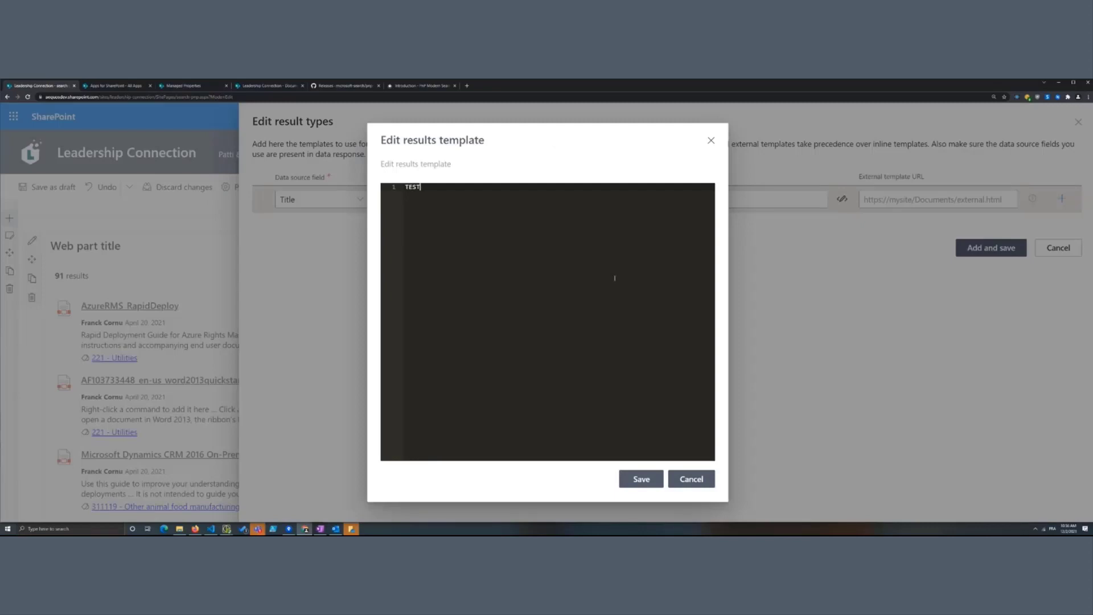
pyautogui.click(641, 479)
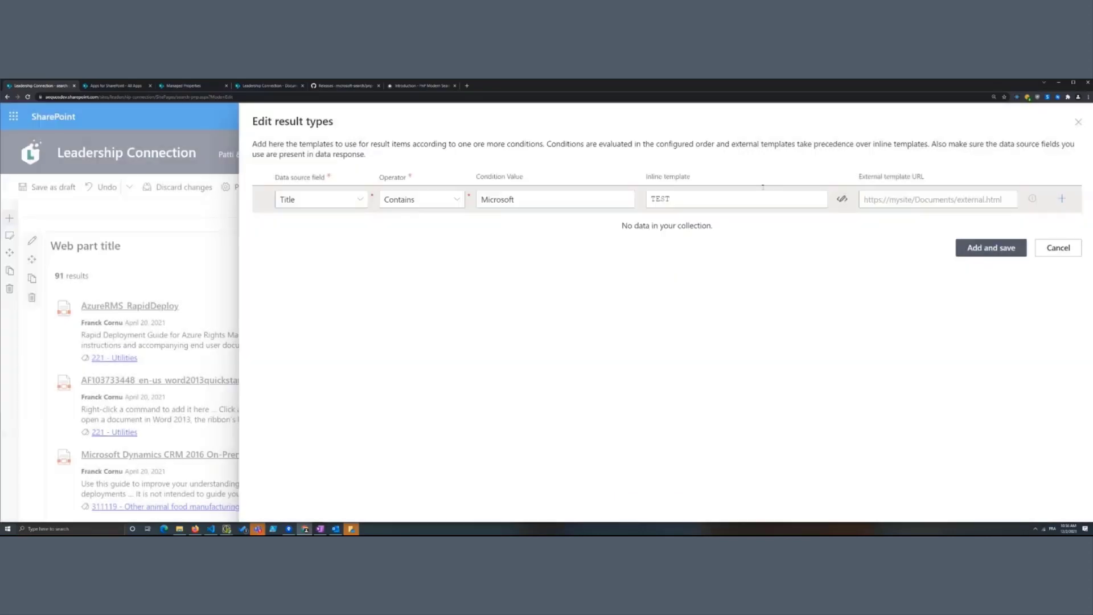
pyautogui.click(989, 249)
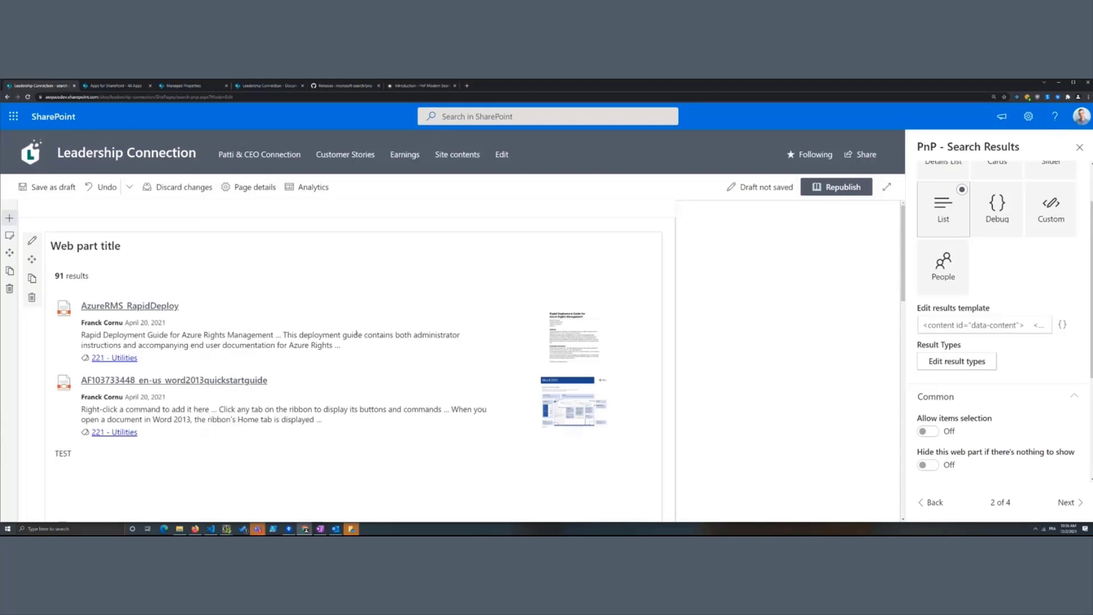
pyautogui.scroll(-1, 356, 334)
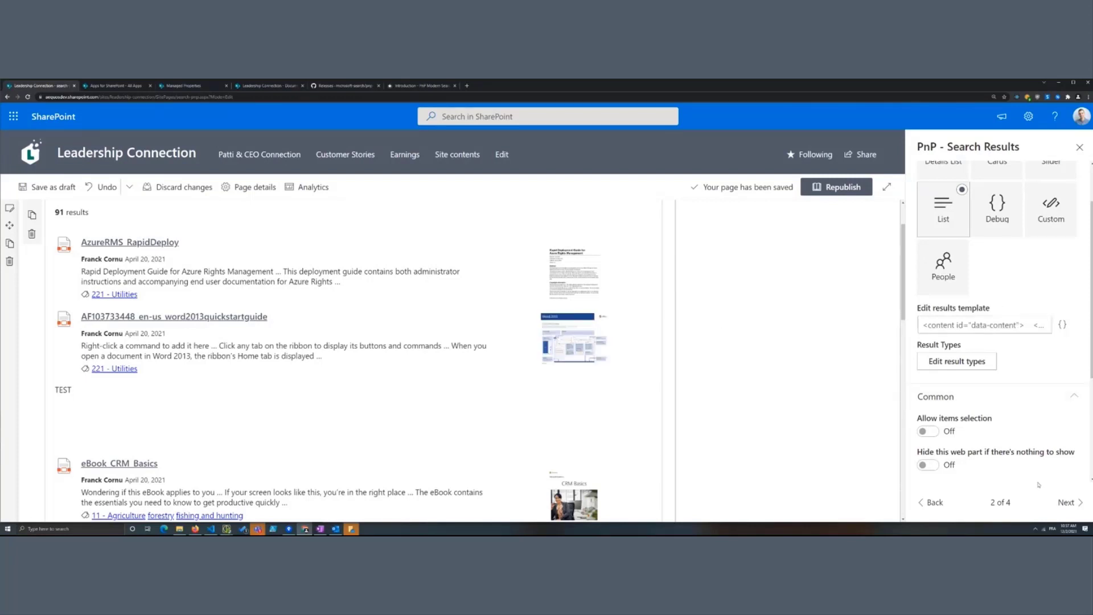
# Look through the common and layout options and the default inline template for a new result type, closing it without changes.
pyautogui.scroll(-1, 1007, 283)
pyautogui.scroll(-3, 1008, 283)
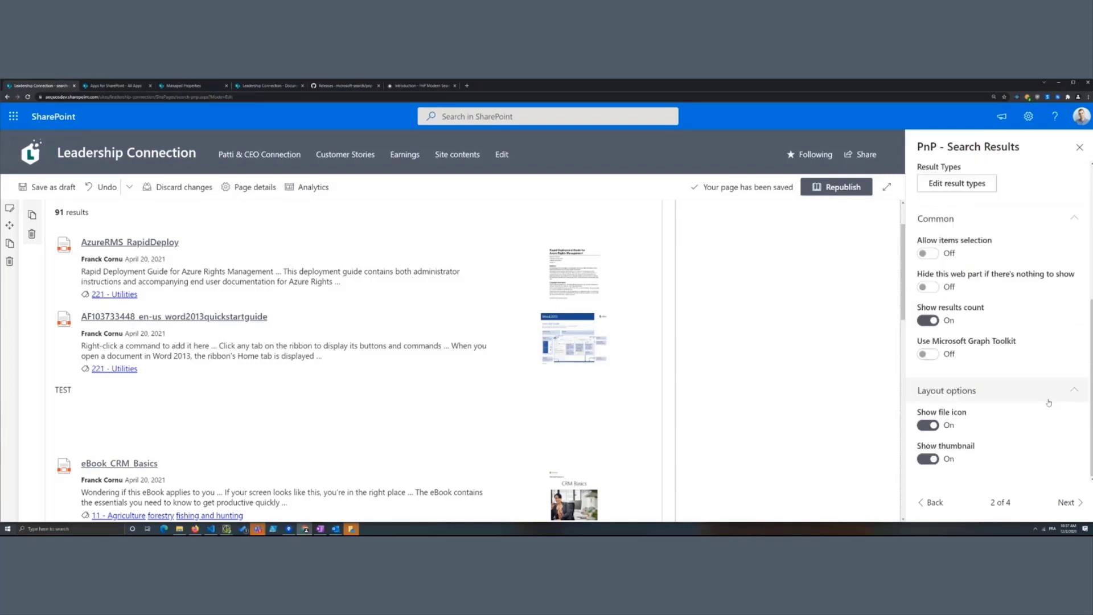
pyautogui.scroll(1, 1038, 474)
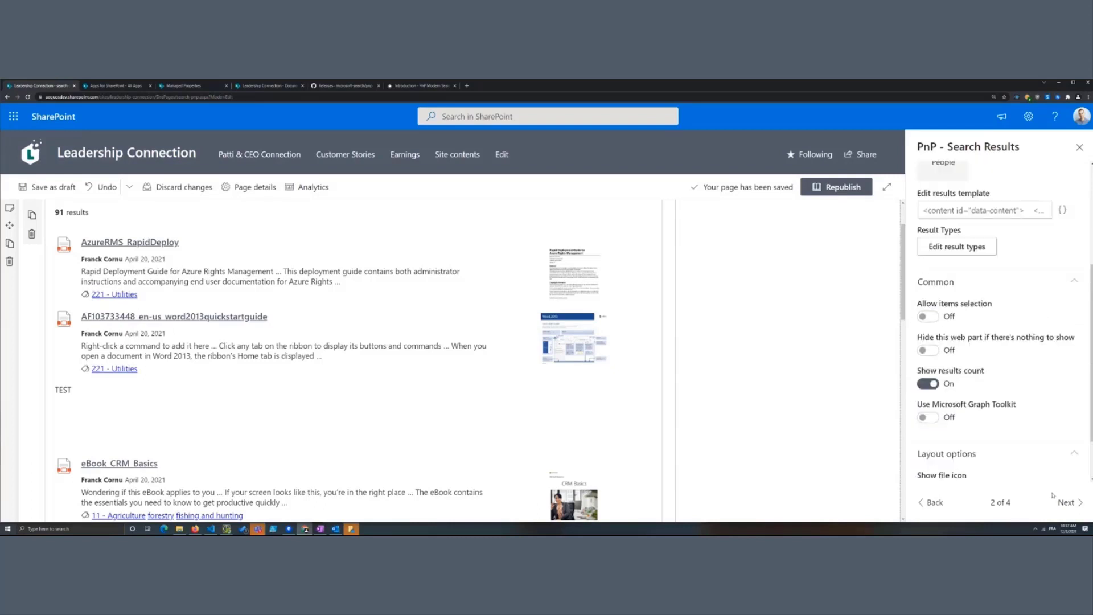
pyautogui.scroll(1, 1053, 495)
pyautogui.click(969, 312)
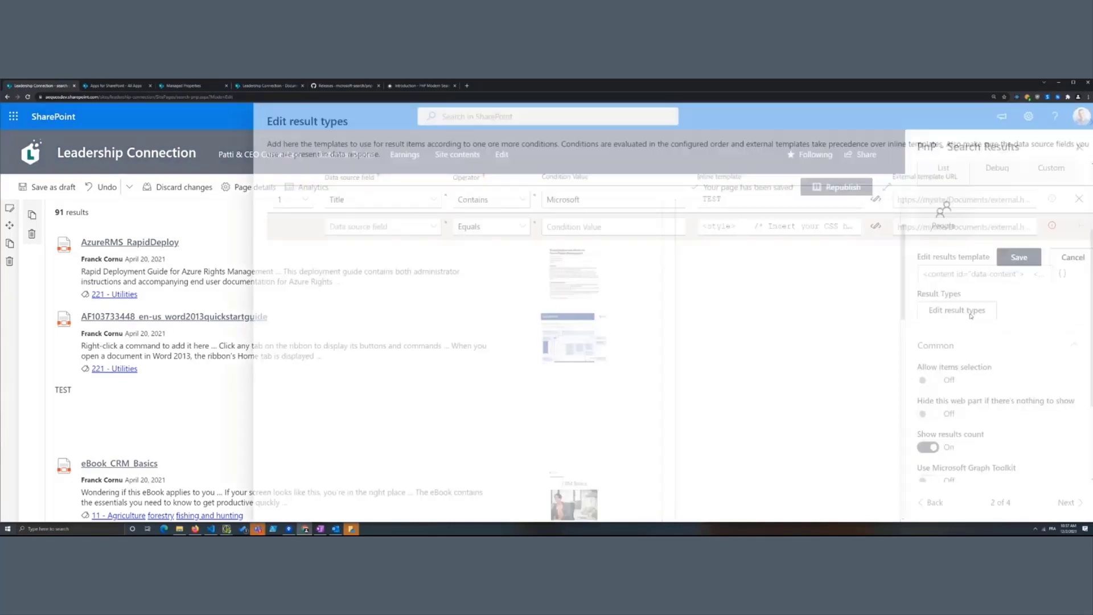
pyautogui.click(859, 227)
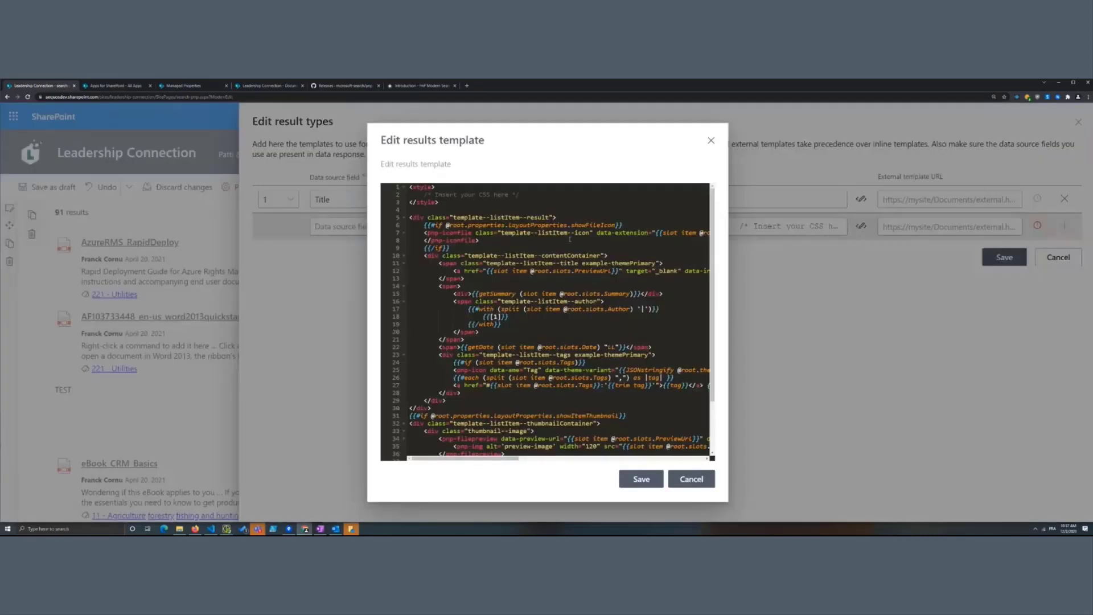
pyautogui.click(691, 479)
pyautogui.click(1062, 258)
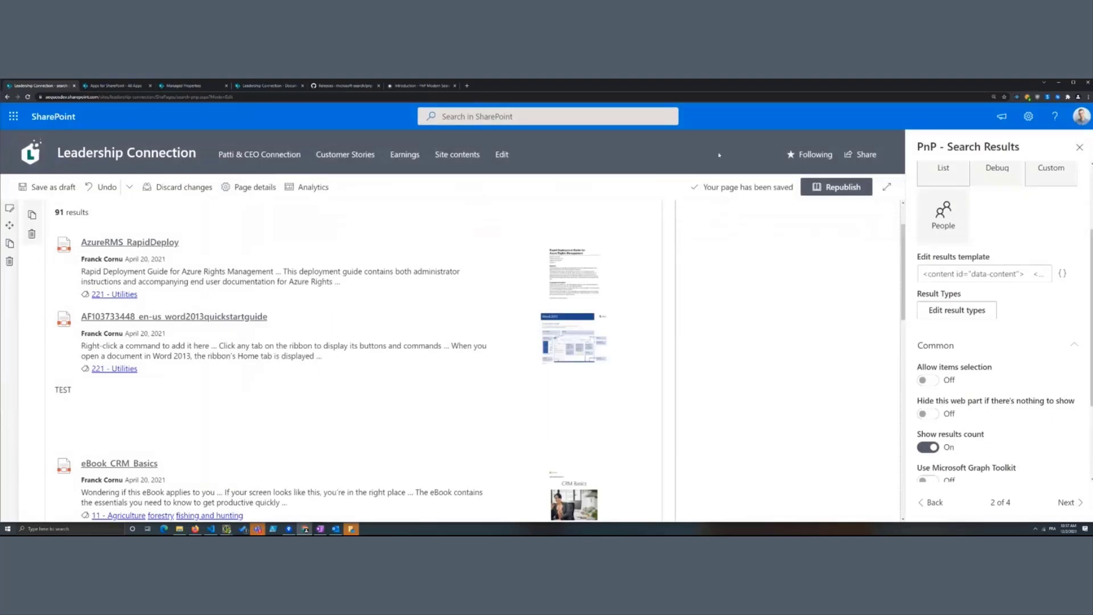
# Turn off the file icon for the List layout and toggle the thumbnail option off and back on.
pyautogui.scroll(-1, 989, 265)
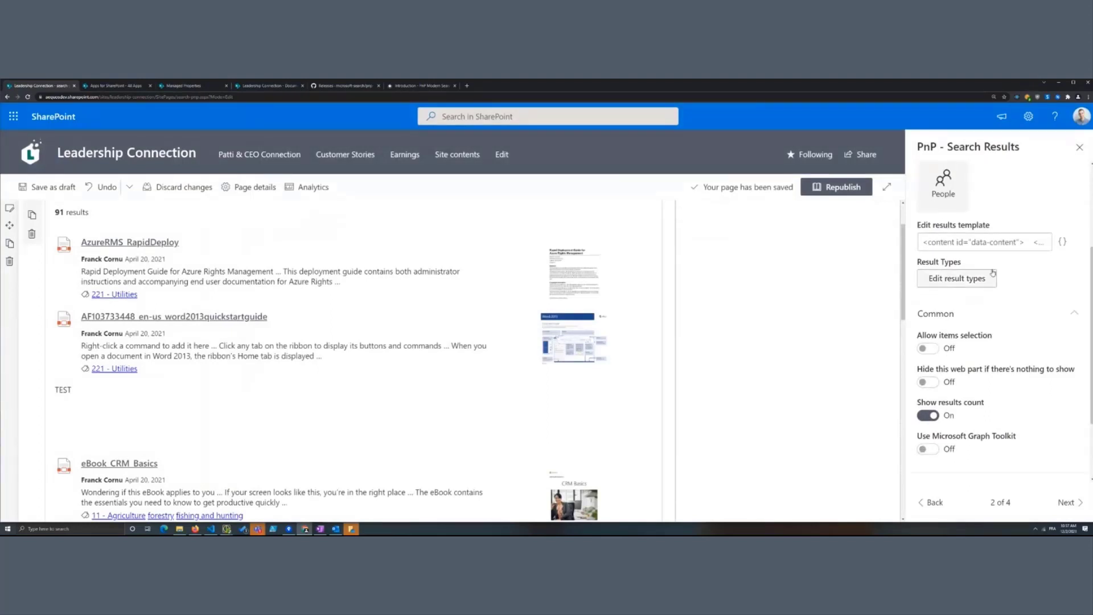
pyautogui.scroll(-1, 1001, 239)
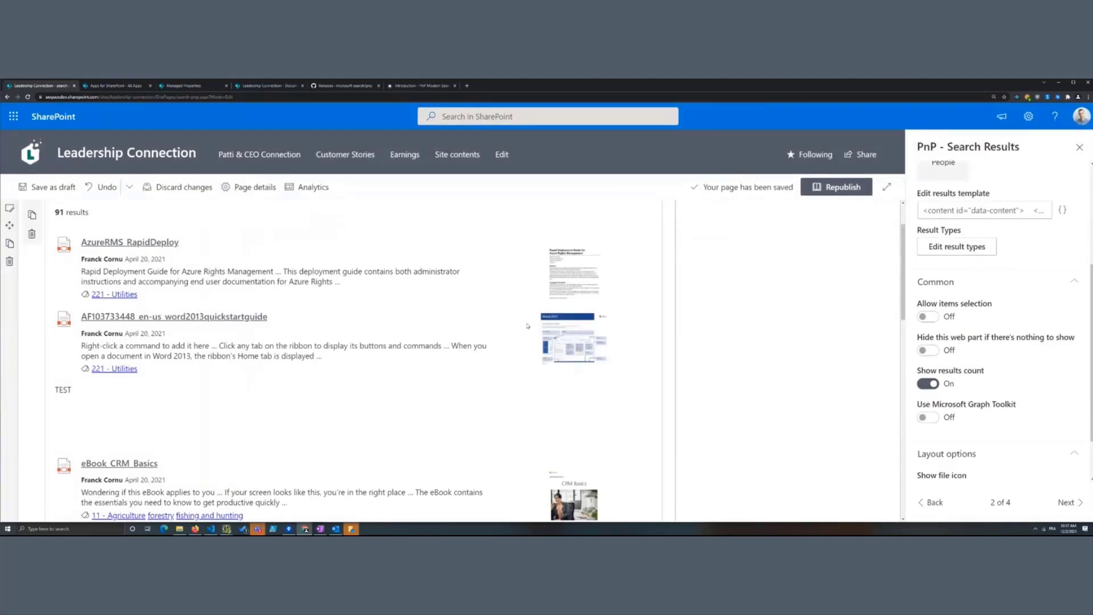
pyautogui.scroll(-2, 1014, 305)
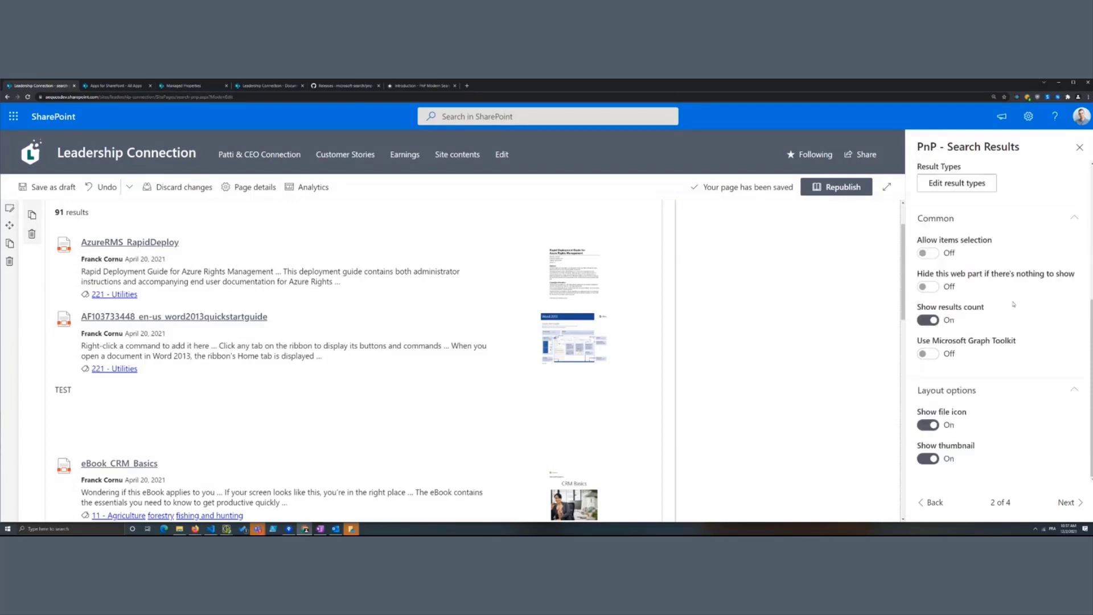
pyautogui.scroll(1, 1008, 301)
pyautogui.scroll(3, 1008, 301)
pyautogui.scroll(-3, 1009, 271)
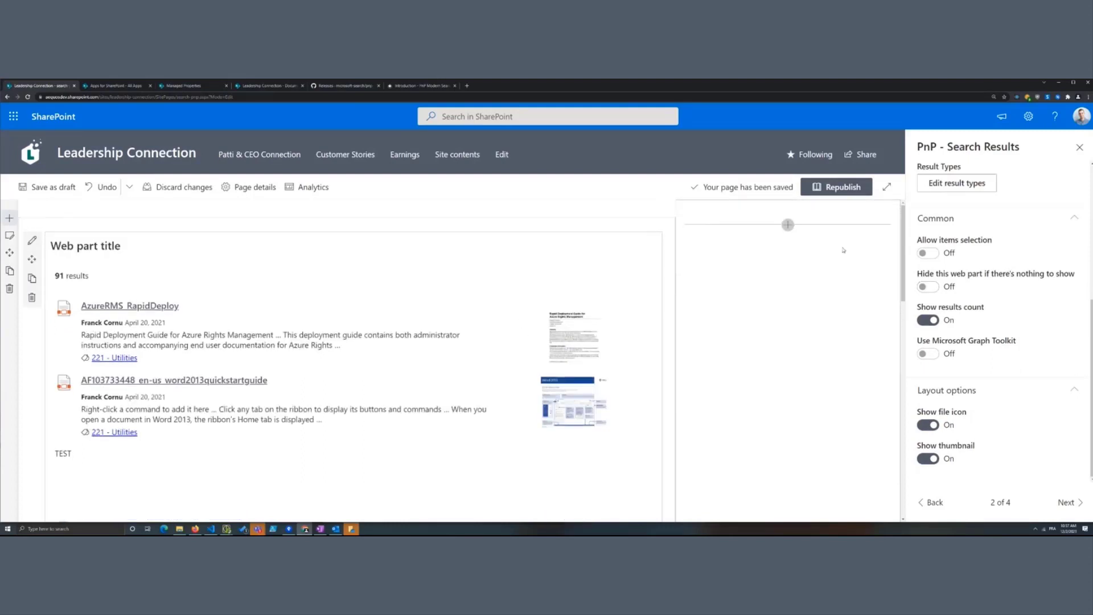
pyautogui.click(931, 426)
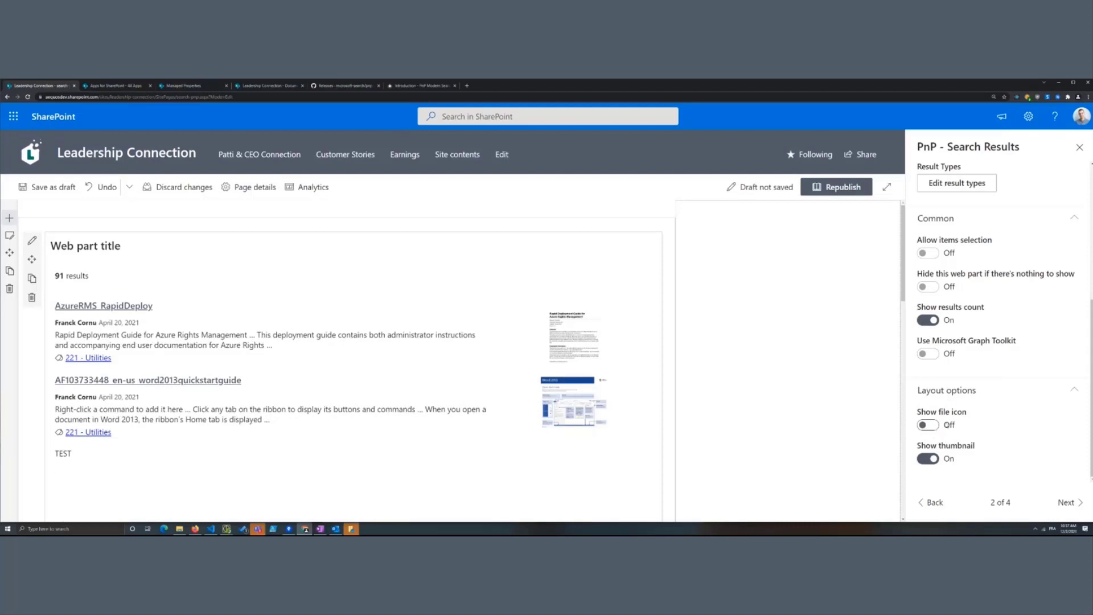
pyautogui.click(928, 459)
pyautogui.click(927, 459)
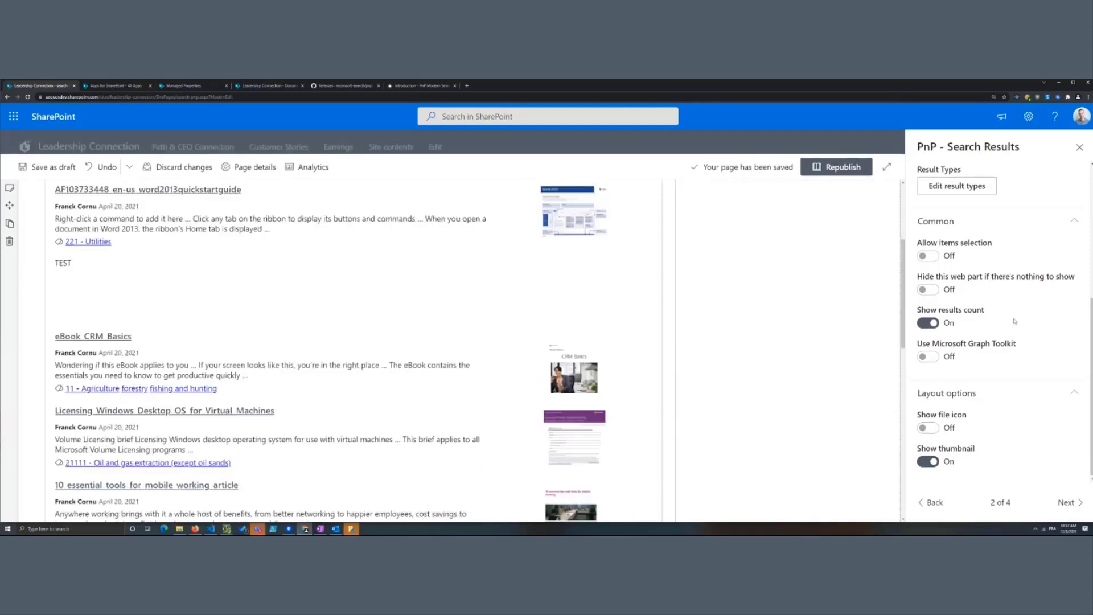
# Switch the search results to the Details List layout, briefly passing through the Cards layout.
pyautogui.scroll(3, 1014, 321)
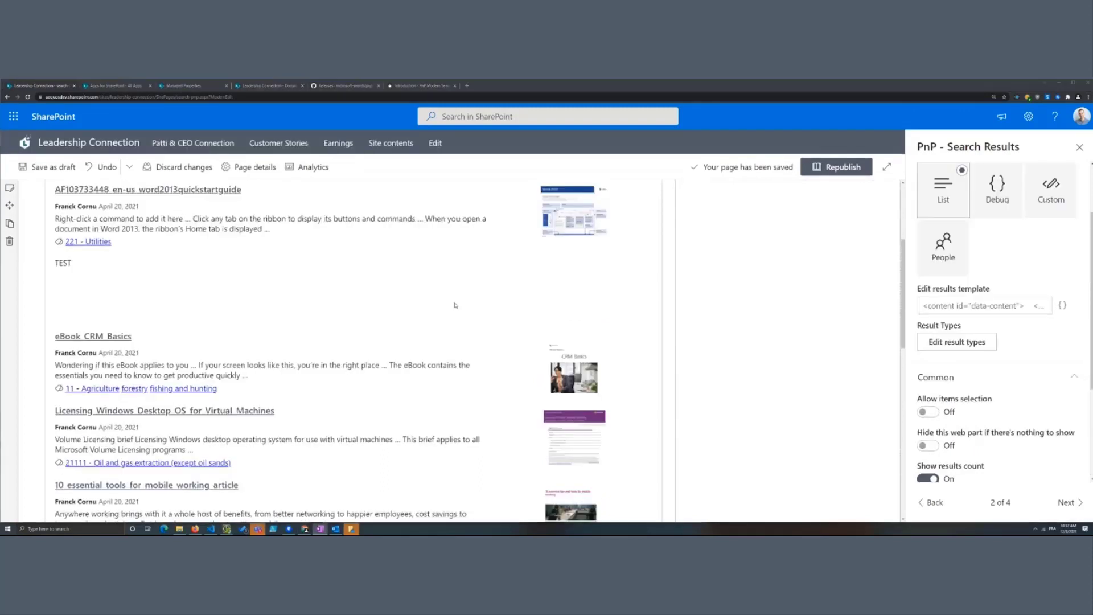
pyautogui.scroll(2, 990, 242)
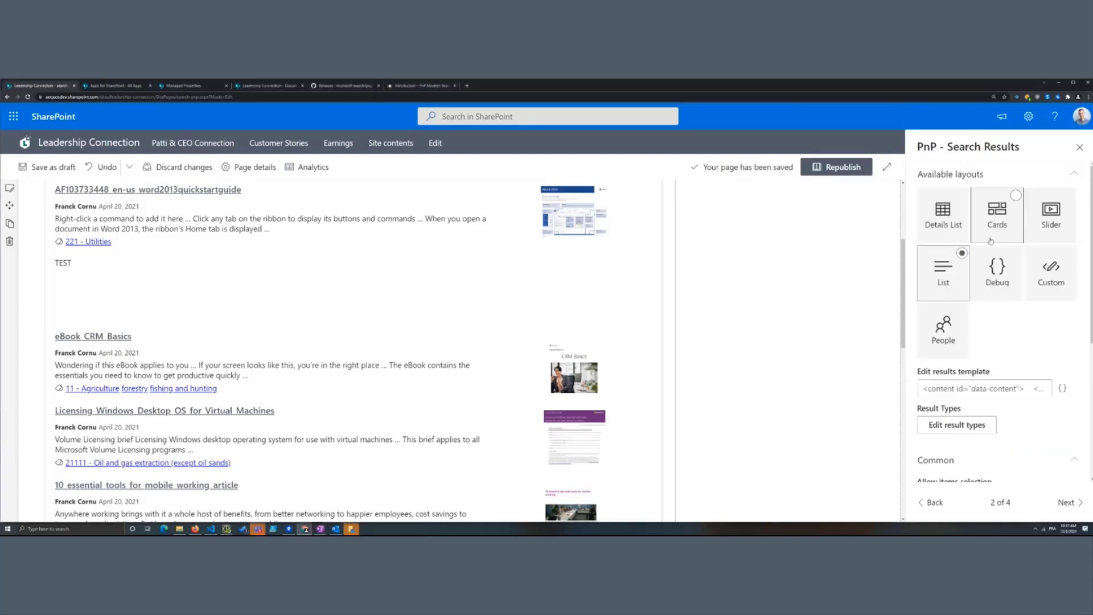
pyautogui.click(990, 239)
pyautogui.click(943, 216)
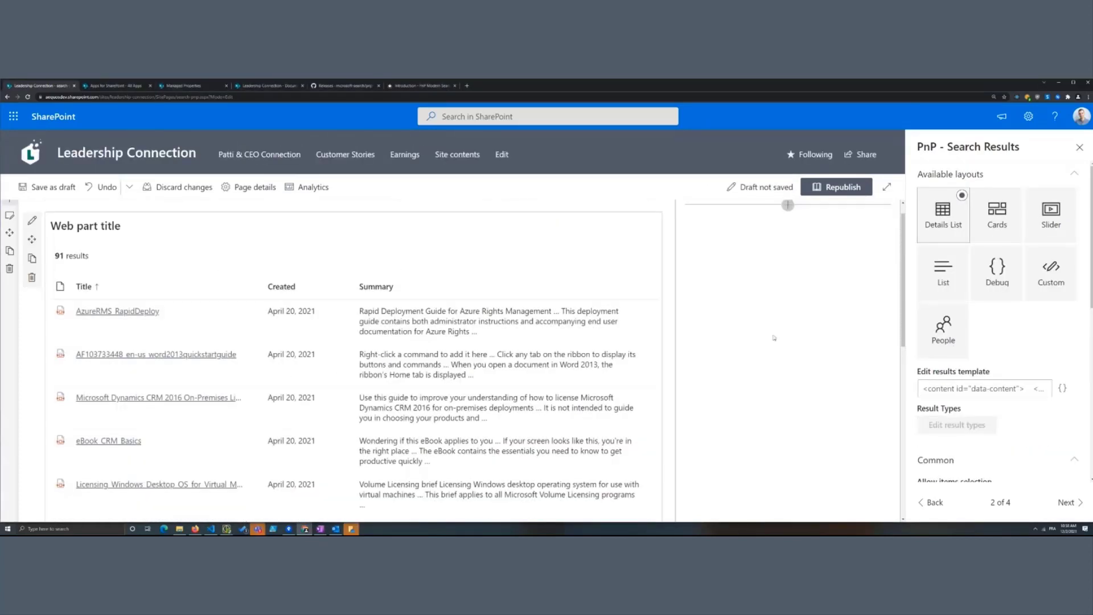
# Look through the Details List layout's column settings and the Title column's Handlebars expression, closing both without changes.
pyautogui.scroll(-4, 1025, 376)
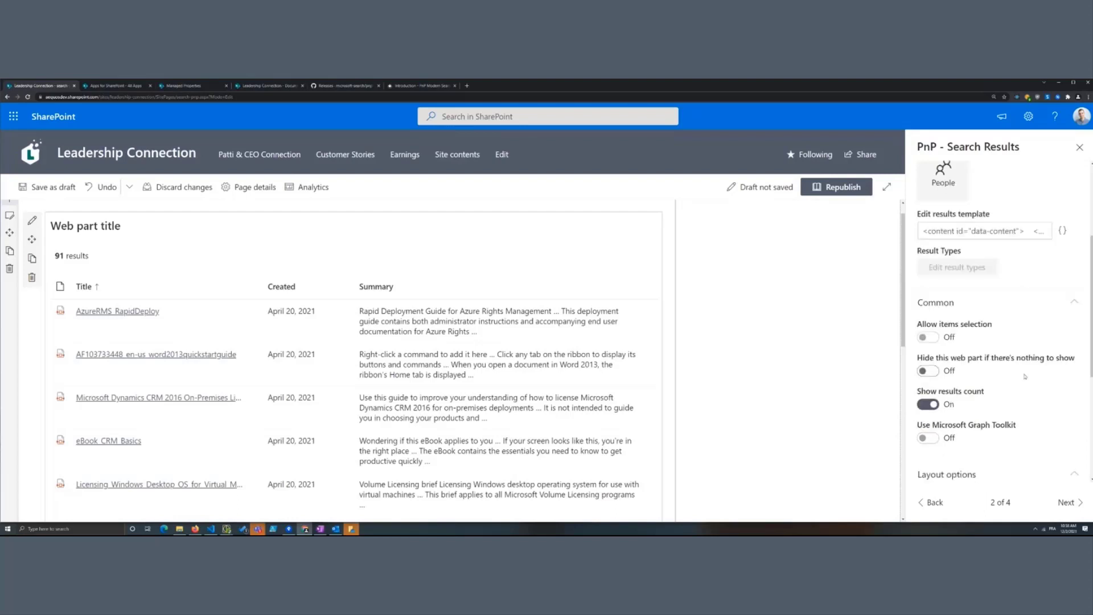
pyautogui.scroll(-2, 1025, 376)
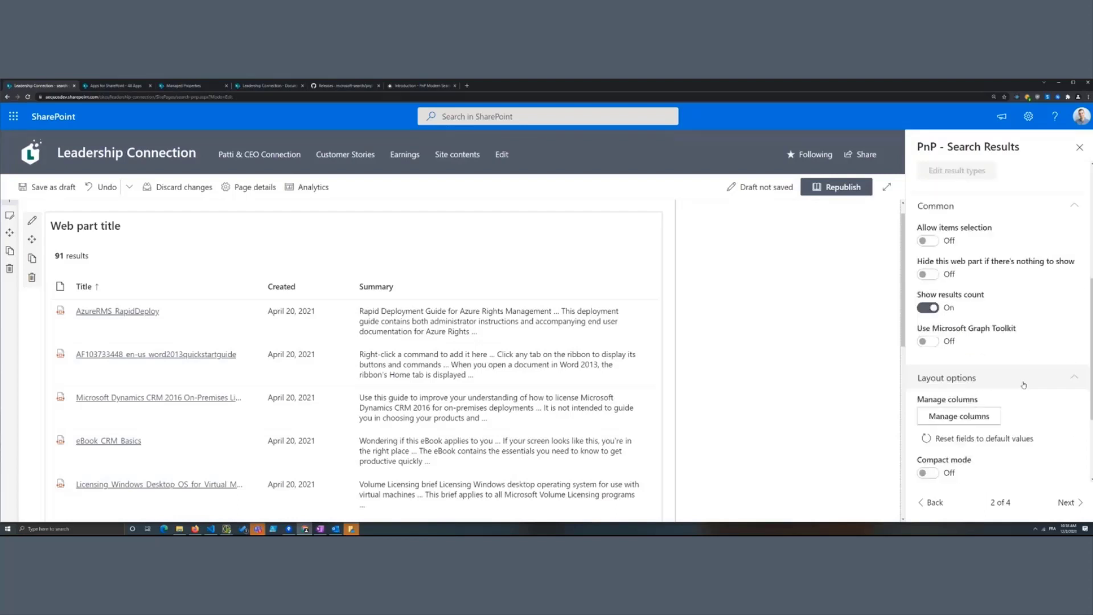
pyautogui.click(966, 419)
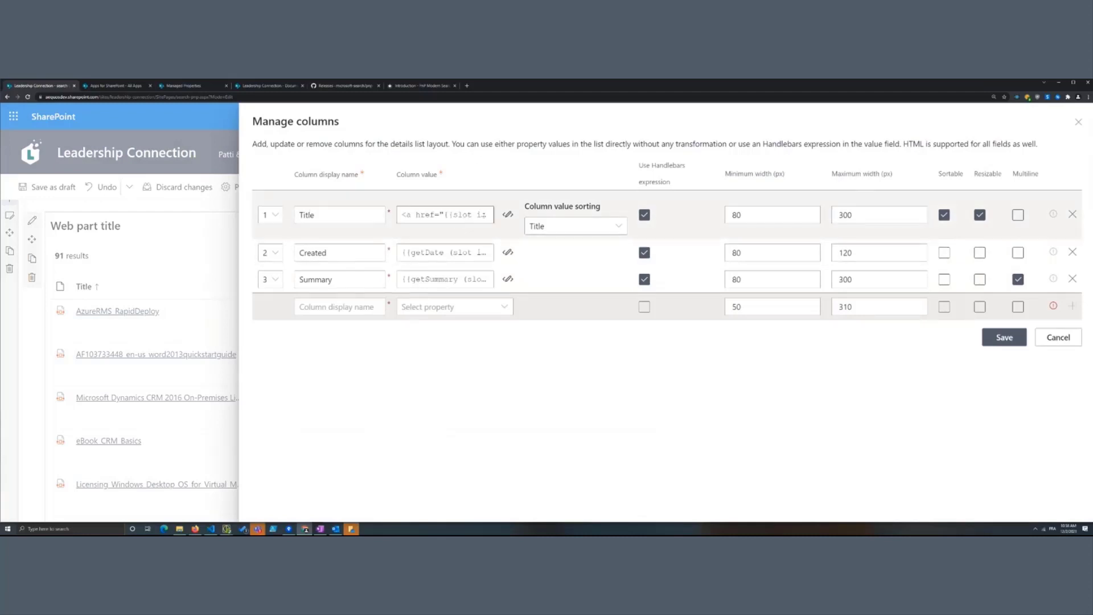
pyautogui.click(505, 214)
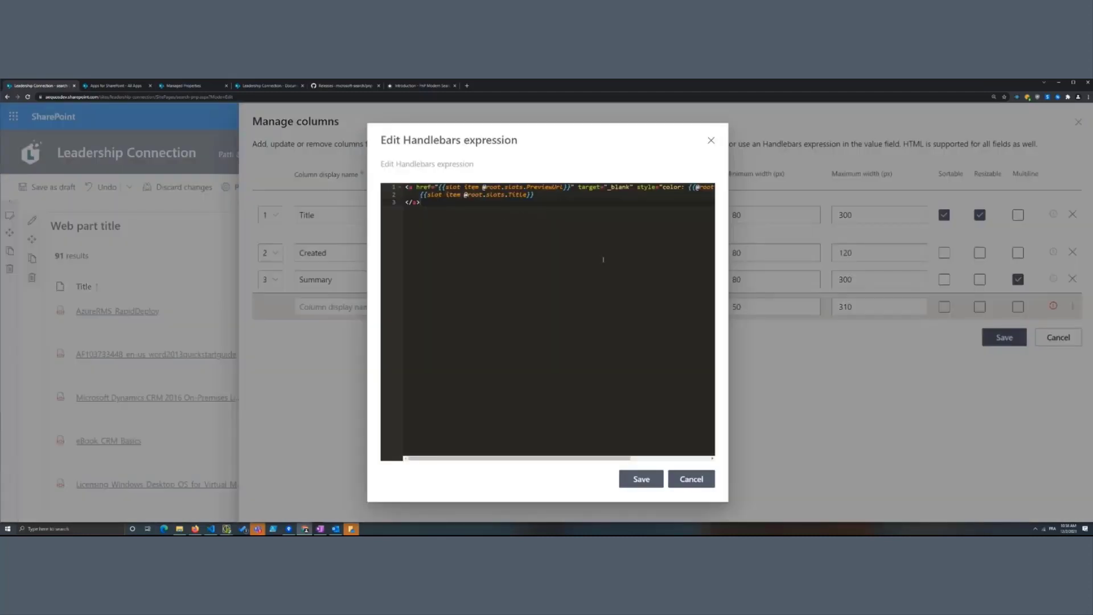
pyautogui.click(690, 479)
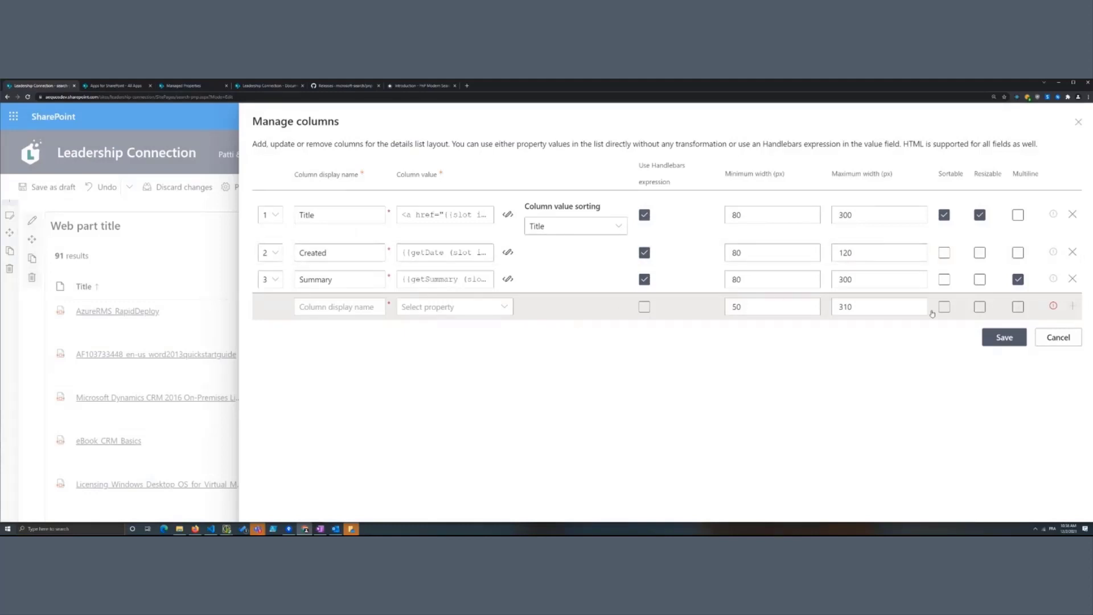
pyautogui.click(1062, 340)
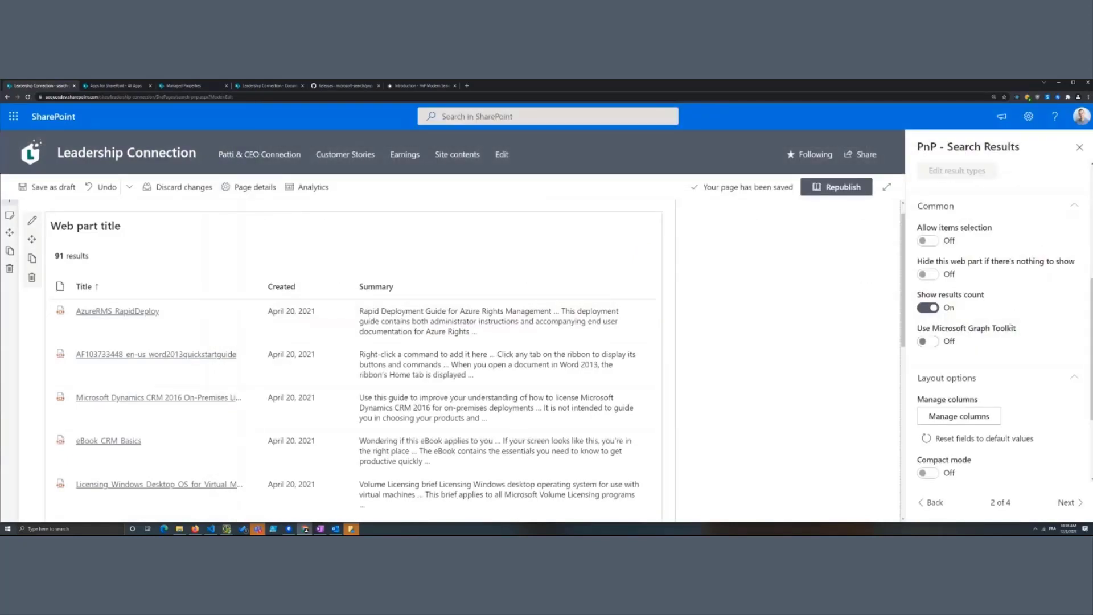
# Look over the remaining Details List options and switch the search results back to the List layout.
pyautogui.scroll(-2, 1012, 329)
pyautogui.scroll(3, 1008, 325)
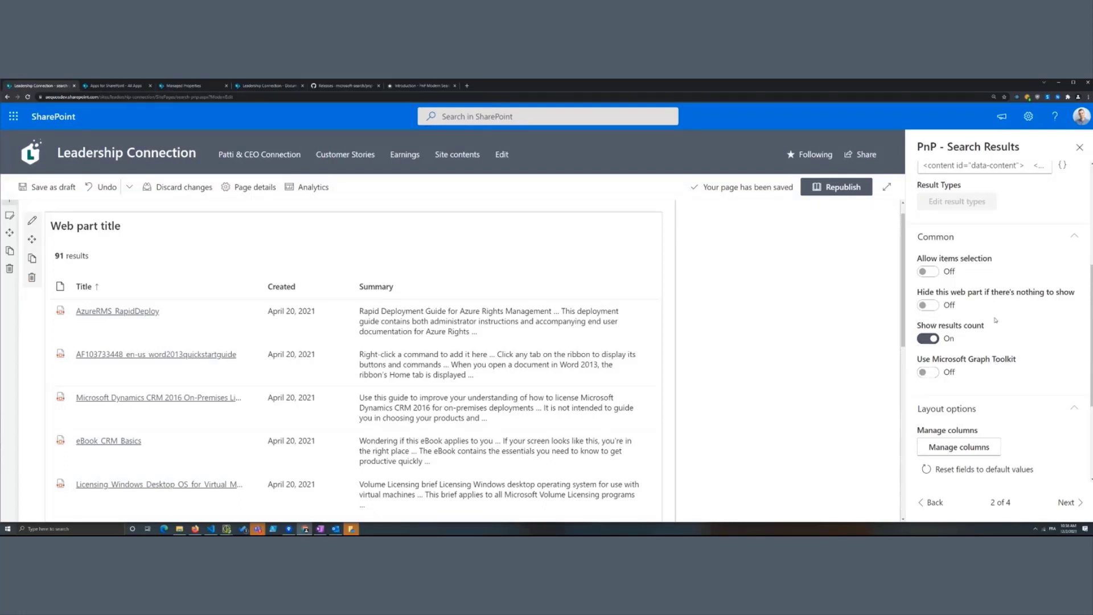
pyautogui.scroll(2, 1014, 316)
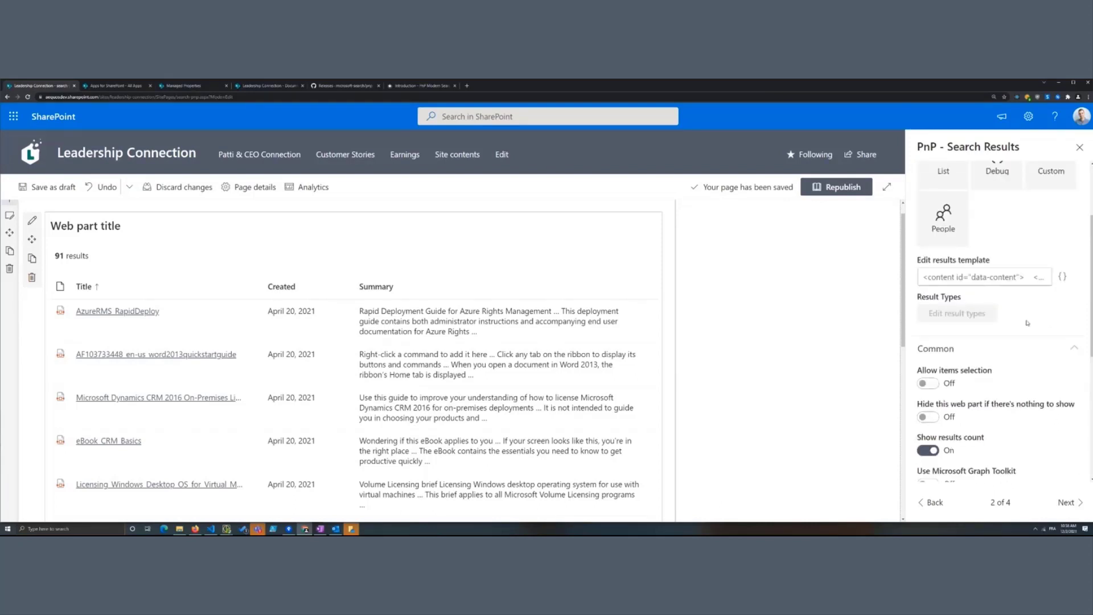
pyautogui.scroll(2, 1027, 322)
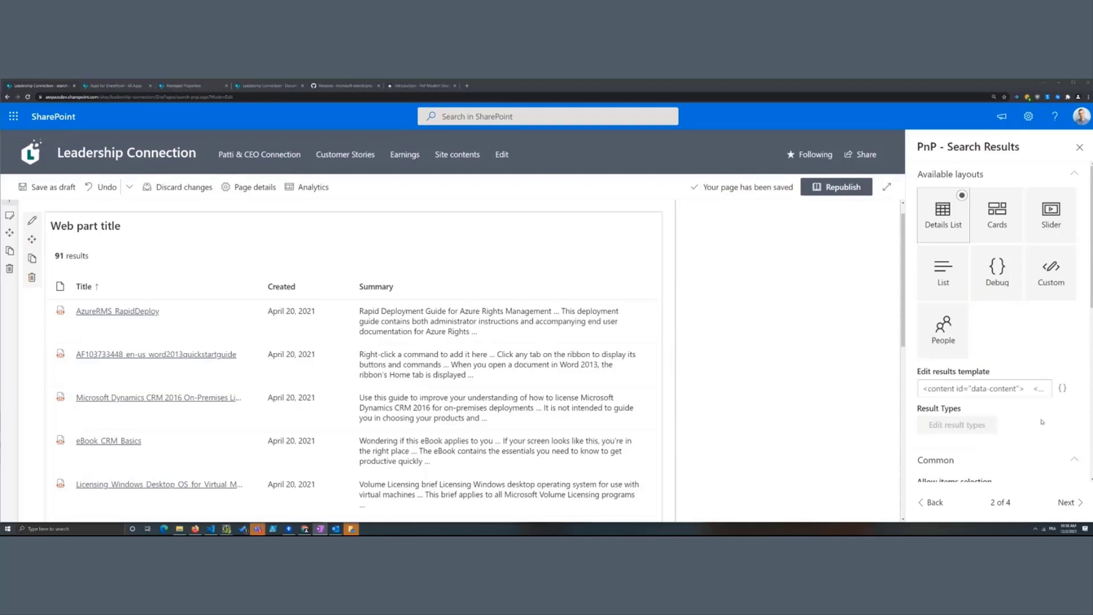
pyautogui.click(943, 272)
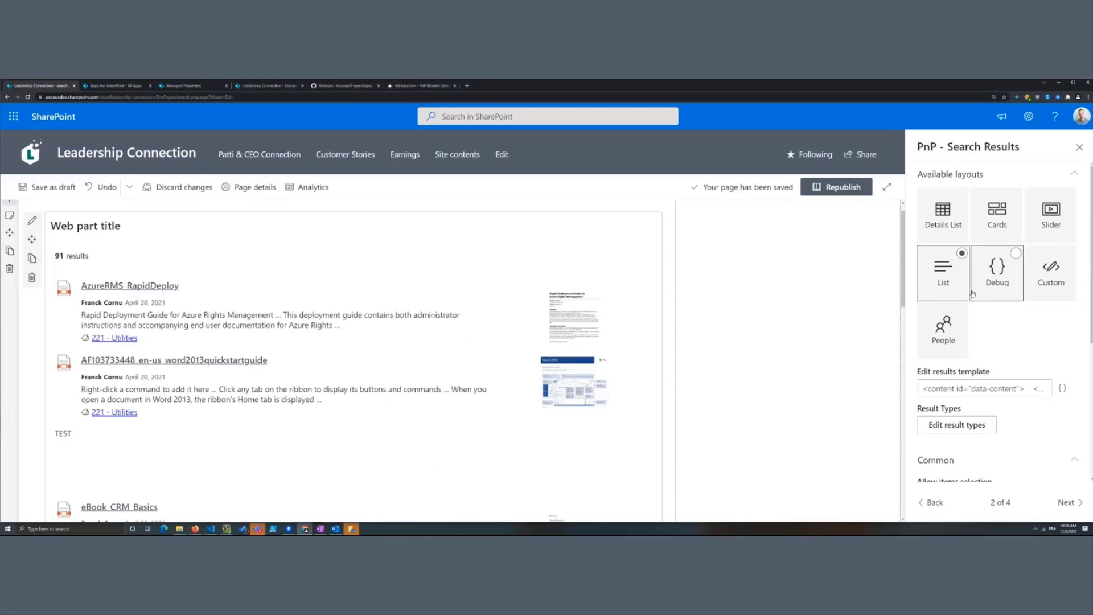
# View the search results' available connections and add a PnP Search Filters web part to the empty column beside the results.
pyautogui.click(1066, 502)
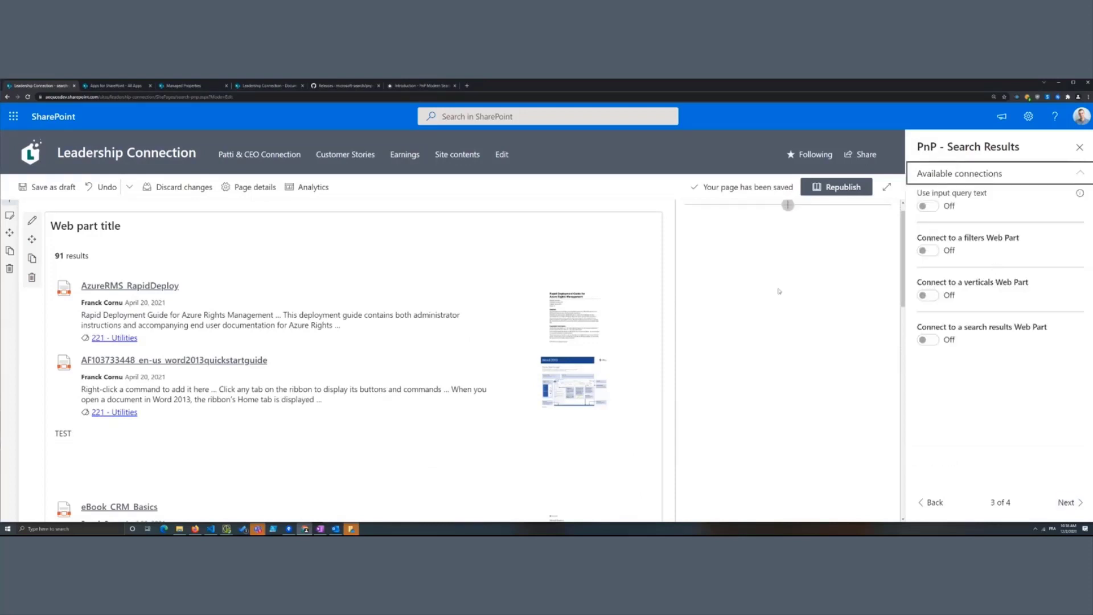
pyautogui.scroll(1, 740, 293)
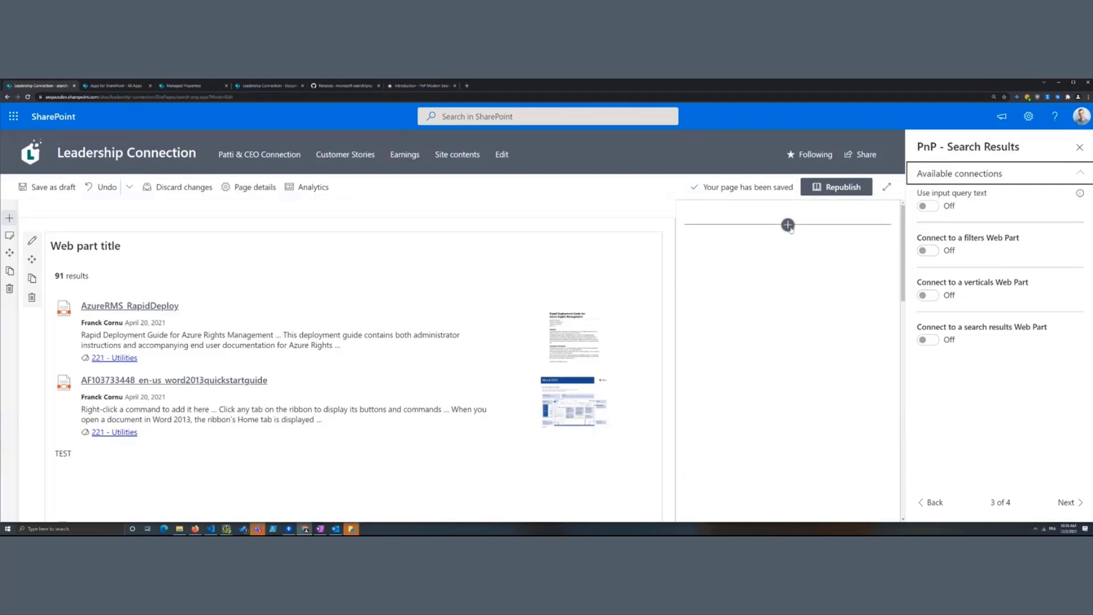
pyautogui.click(788, 224)
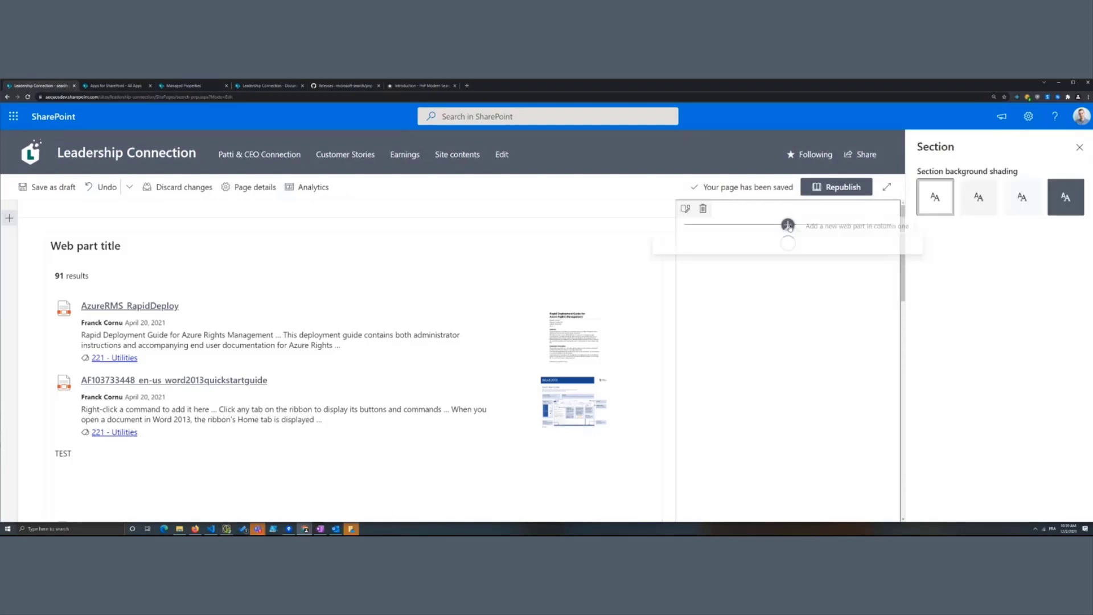
pyautogui.click(739, 352)
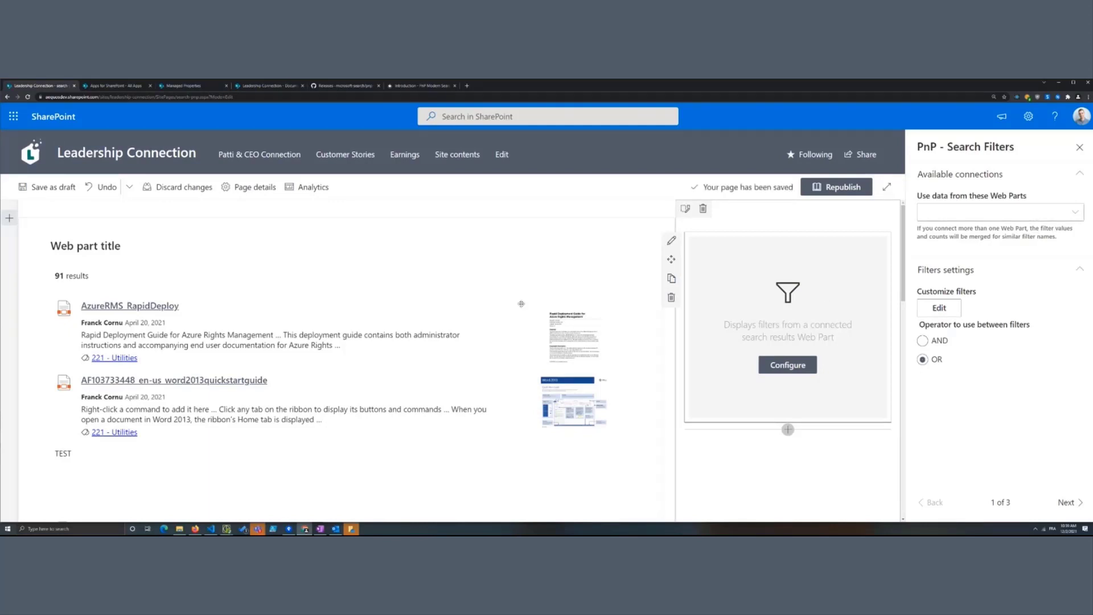
# Turn on the filters connection in the Search Results web part and select the Search Filters web part as its source.
pyautogui.click(352, 266)
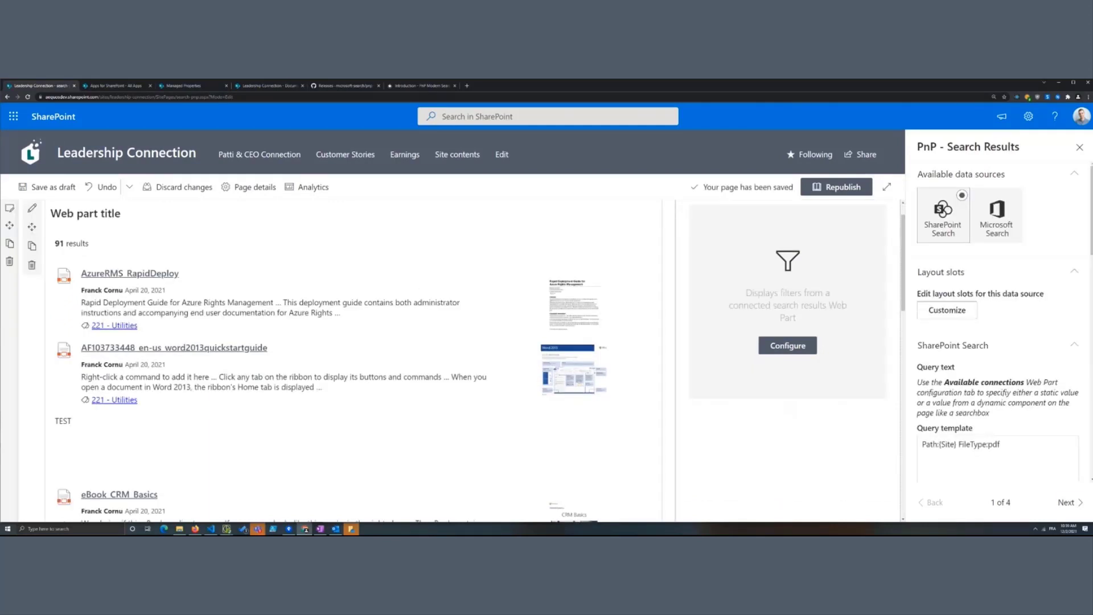
pyautogui.click(1067, 501)
pyautogui.click(1067, 502)
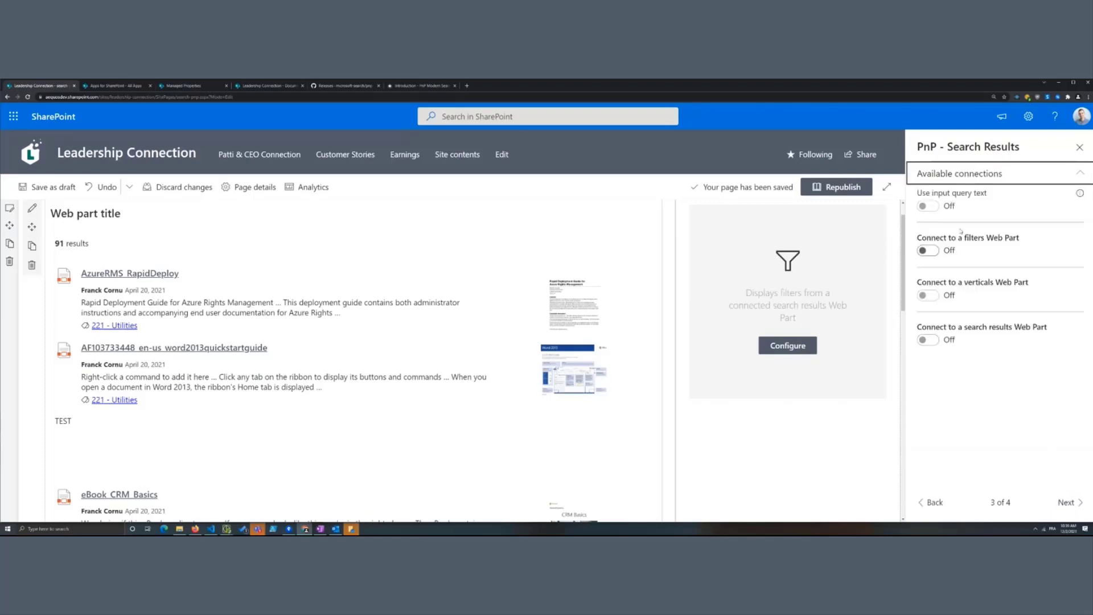
pyautogui.click(928, 250)
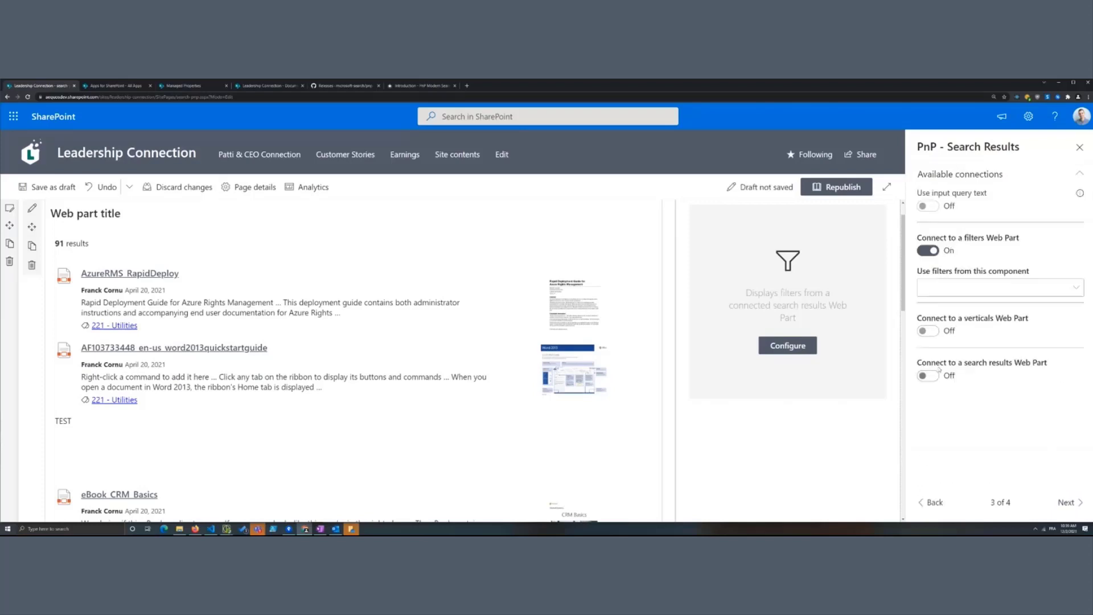
pyautogui.click(1078, 291)
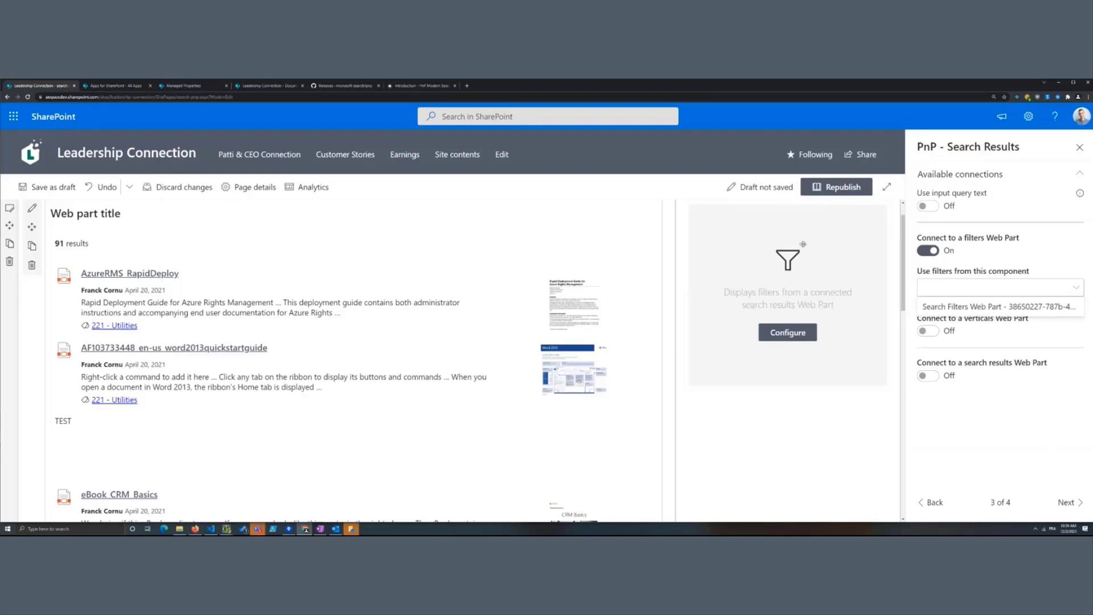
pyautogui.click(979, 308)
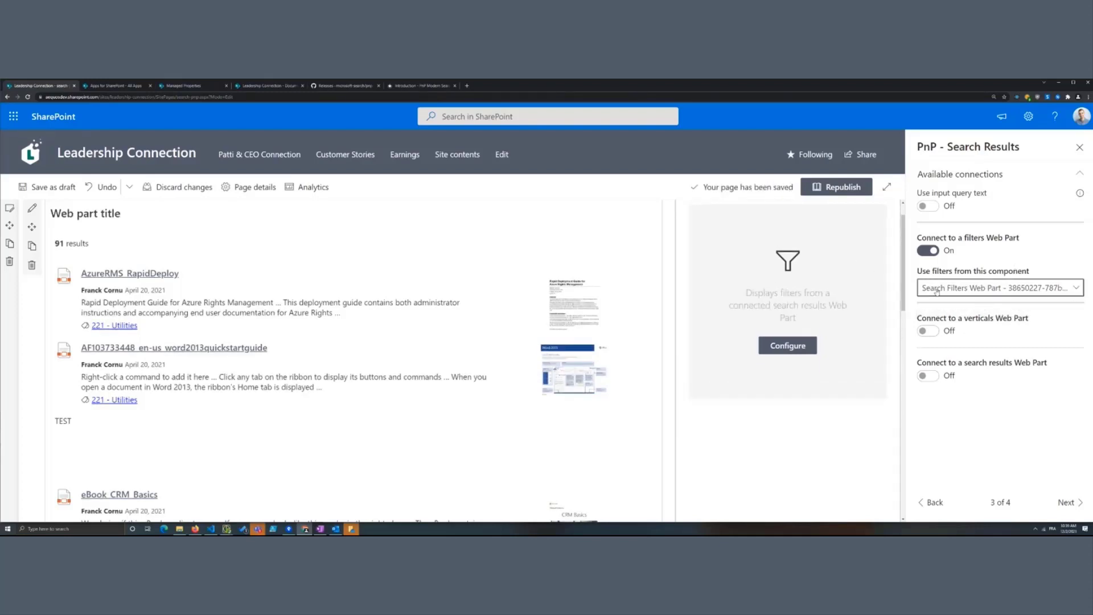
# Connect the Search Filters web part to the data of the Search Results web part.
pyautogui.click(835, 279)
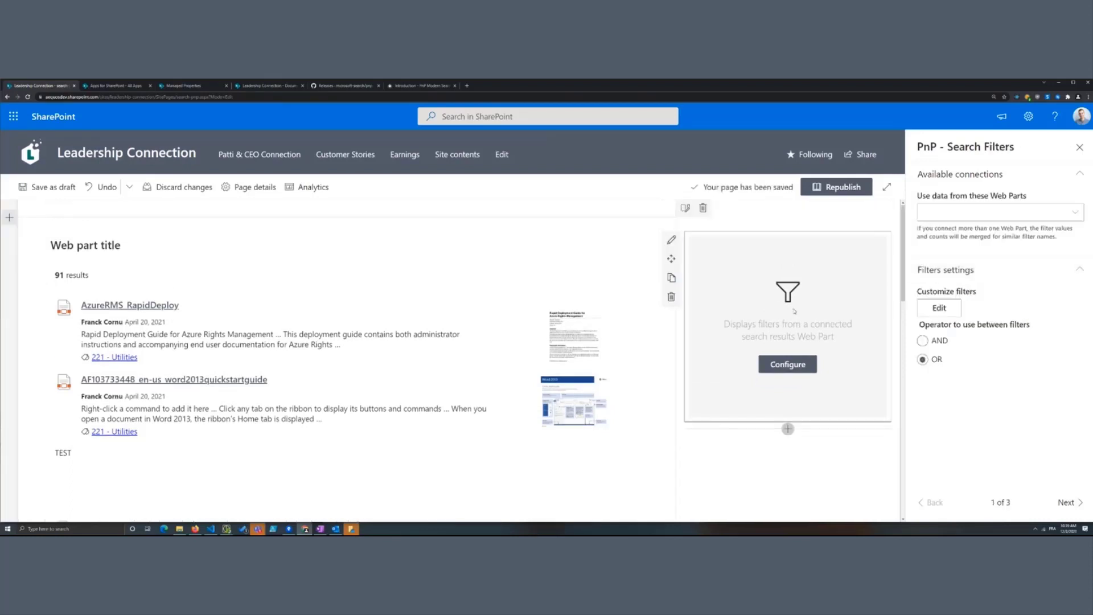
pyautogui.click(1069, 219)
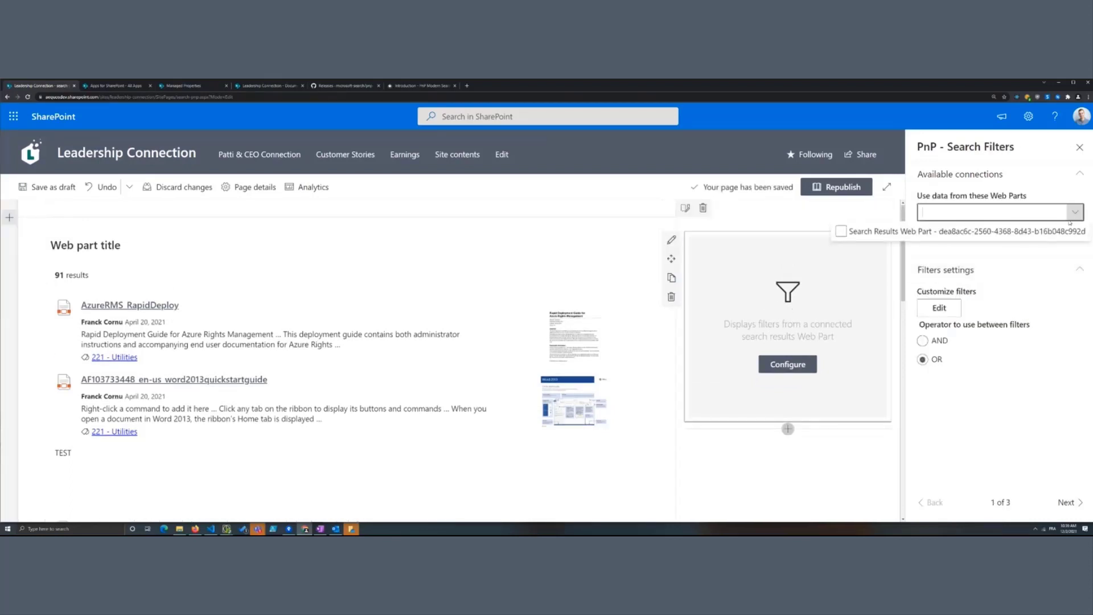
pyautogui.click(1027, 235)
pyautogui.click(1034, 423)
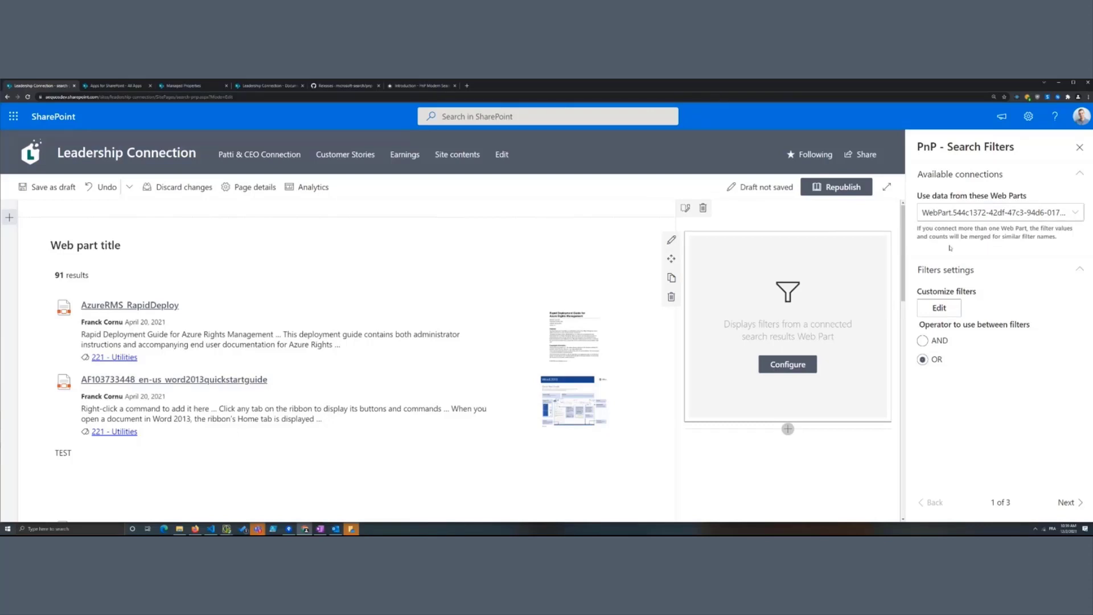
# Open the filter customization, look through the available fields and choose FileType as the new filter's field.
pyautogui.click(938, 307)
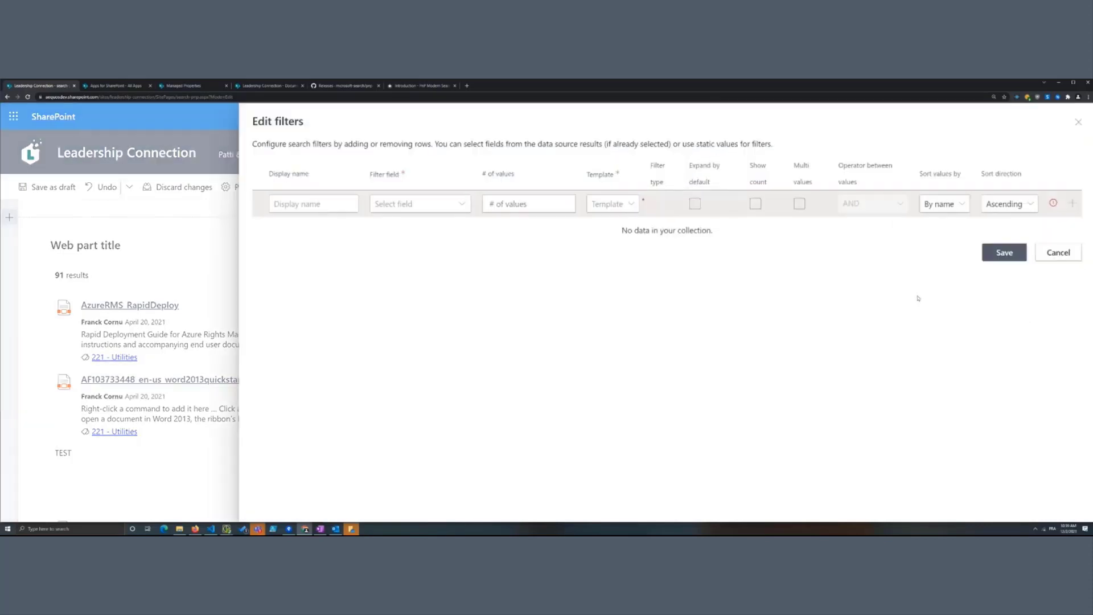
pyautogui.click(466, 208)
pyautogui.scroll(-5, 526, 261)
pyautogui.scroll(-3, 527, 261)
pyautogui.scroll(-2, 532, 276)
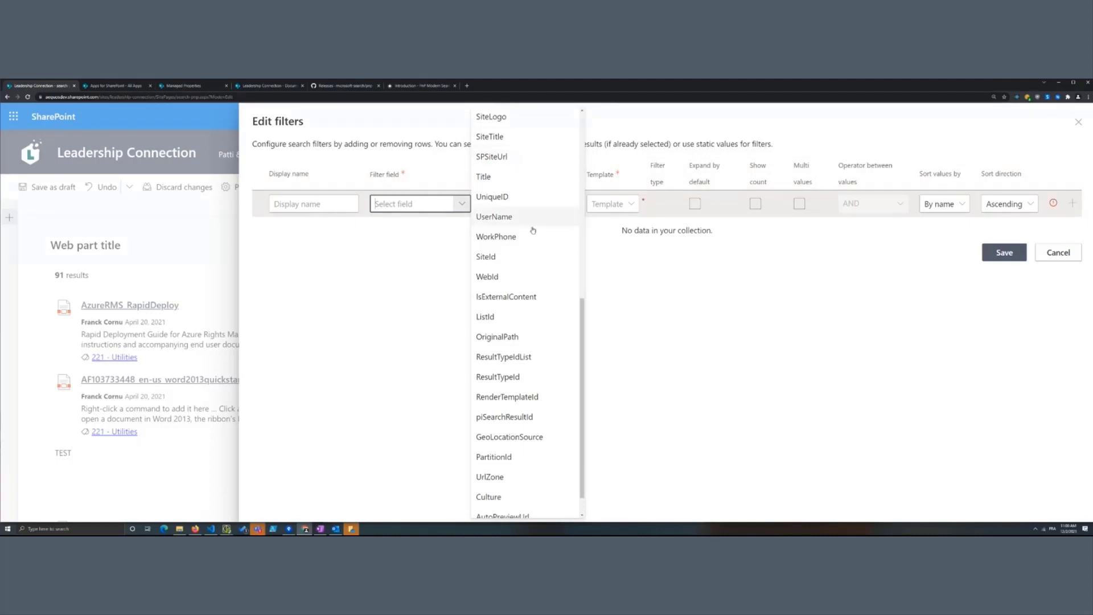
pyautogui.scroll(5, 533, 230)
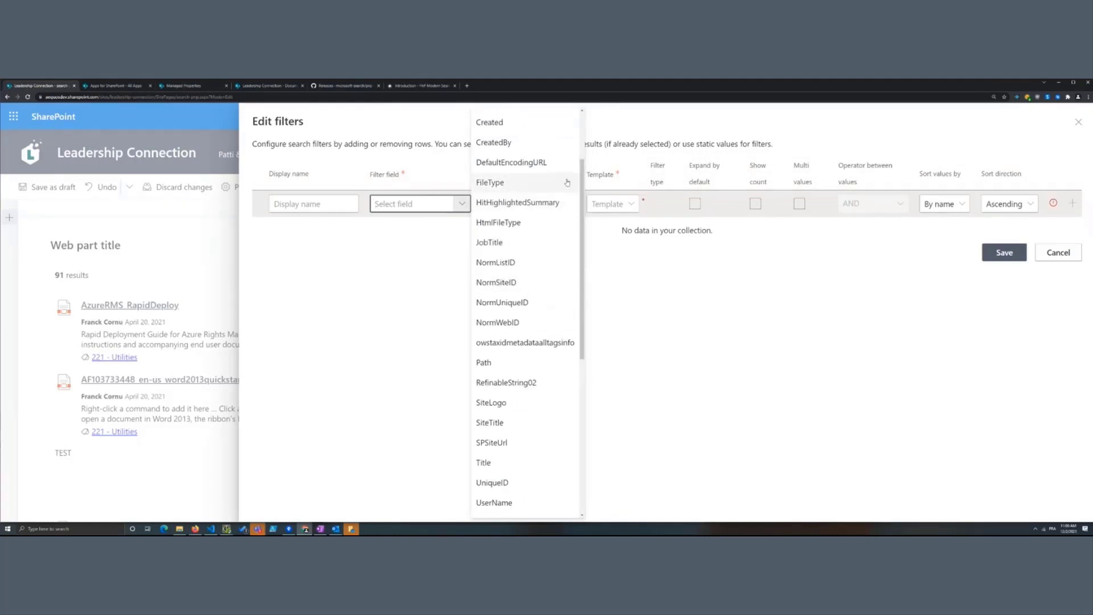
pyautogui.click(512, 186)
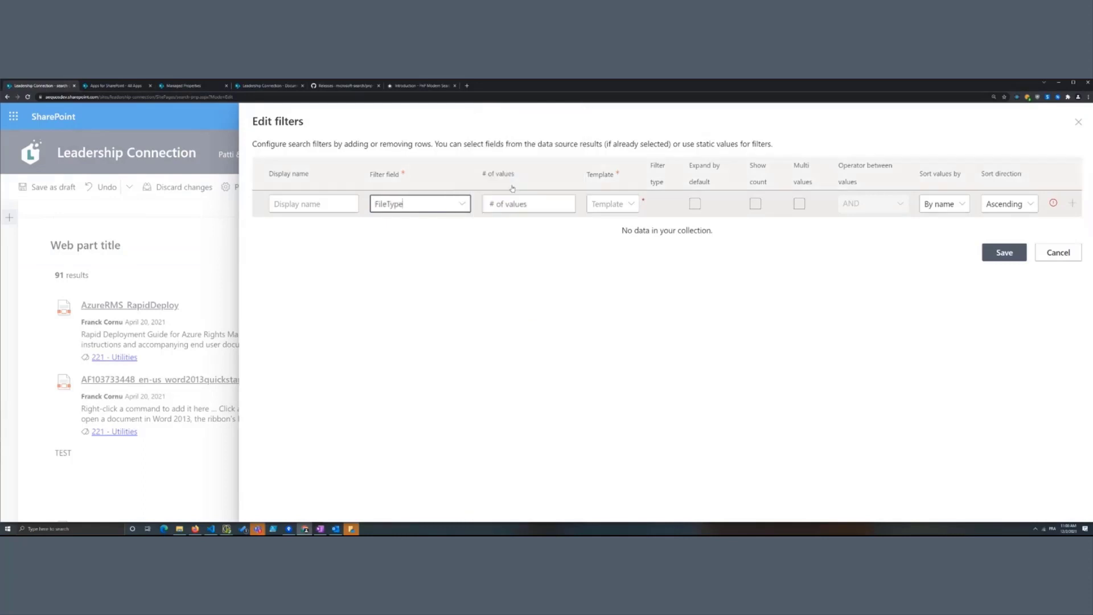
pyautogui.click(445, 217)
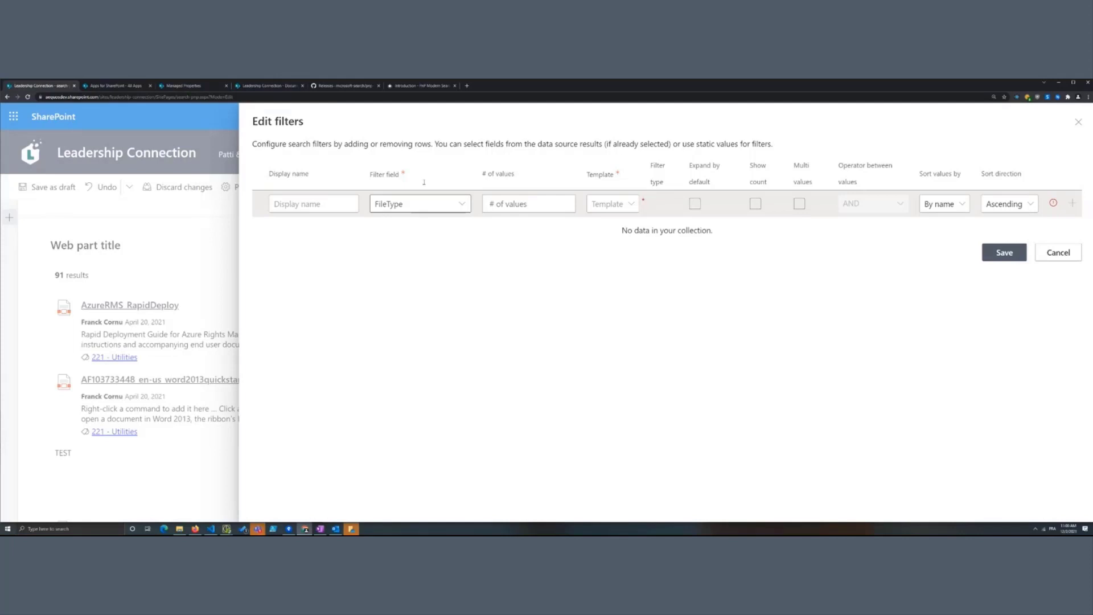
# Try Title as the new filter's field and switch it back to FileType.
pyautogui.click(424, 204)
pyautogui.scroll(-4, 495, 381)
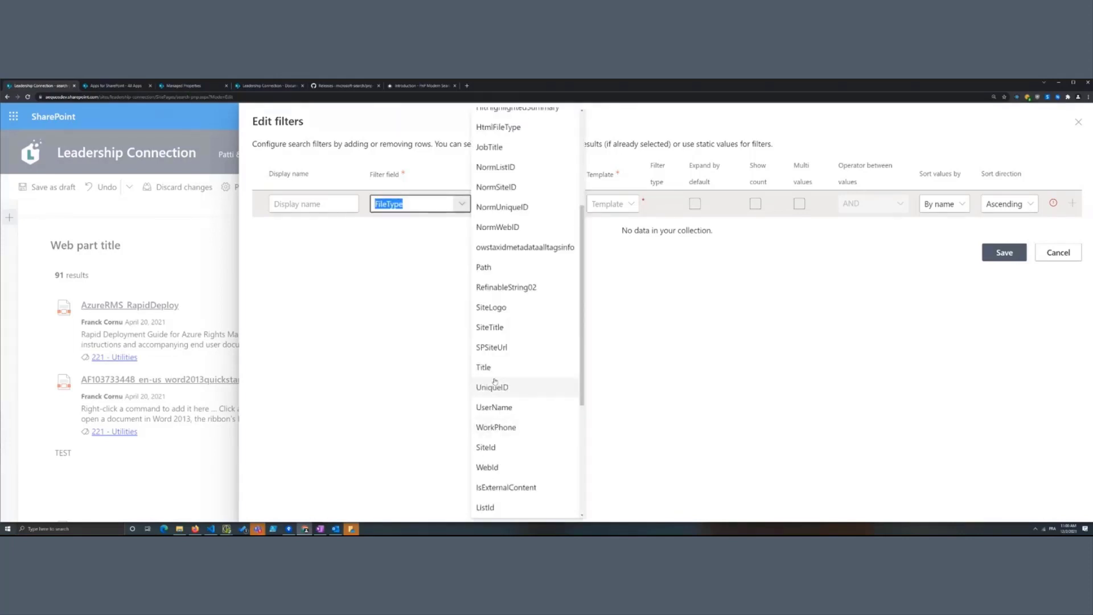
pyautogui.click(490, 367)
pyautogui.click(551, 287)
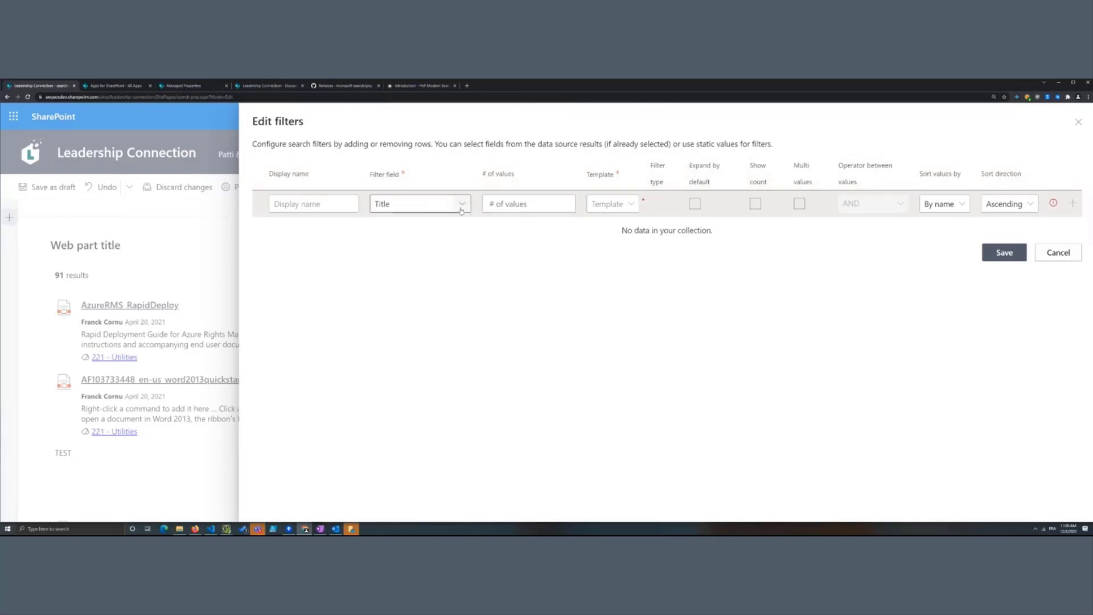
pyautogui.click(421, 204)
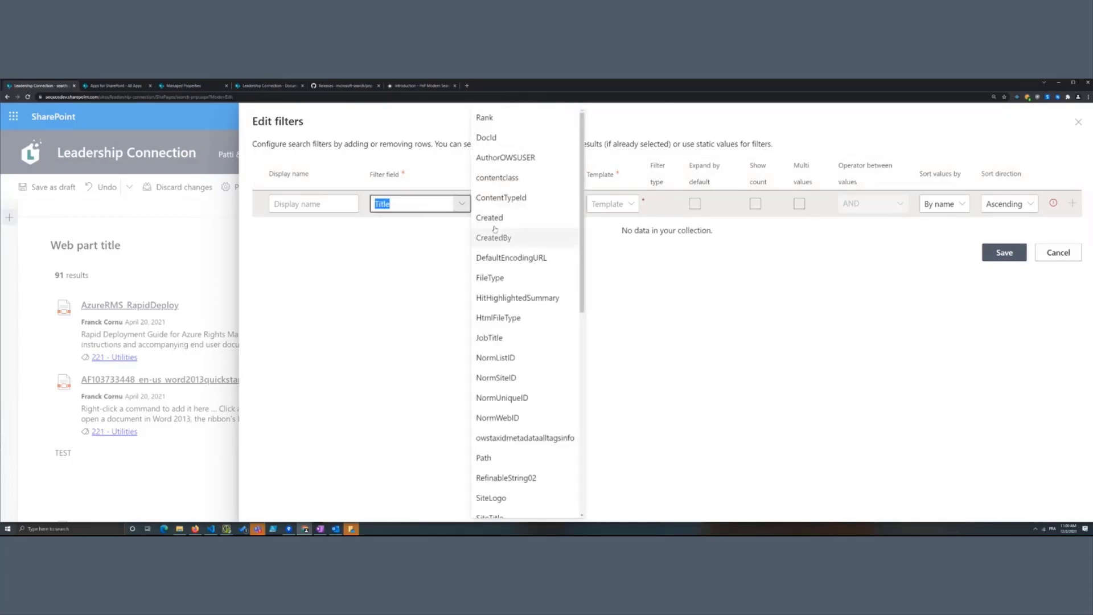
pyautogui.click(519, 279)
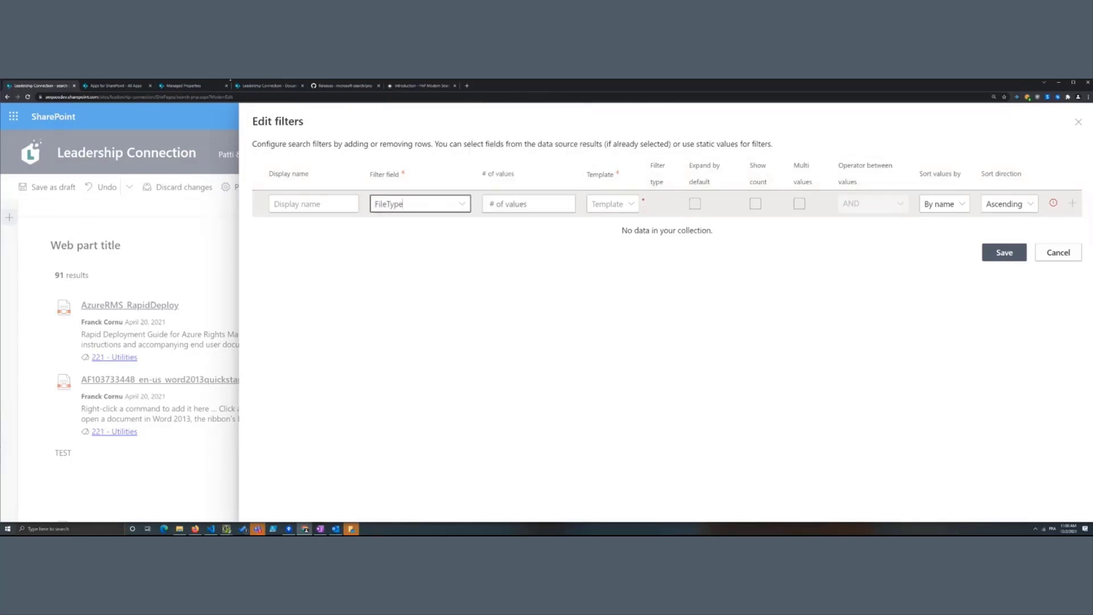
# Check the Refine setting on the Managed Properties page, and give the FileType filter the display name File Type and the Check box template.
pyautogui.click(187, 87)
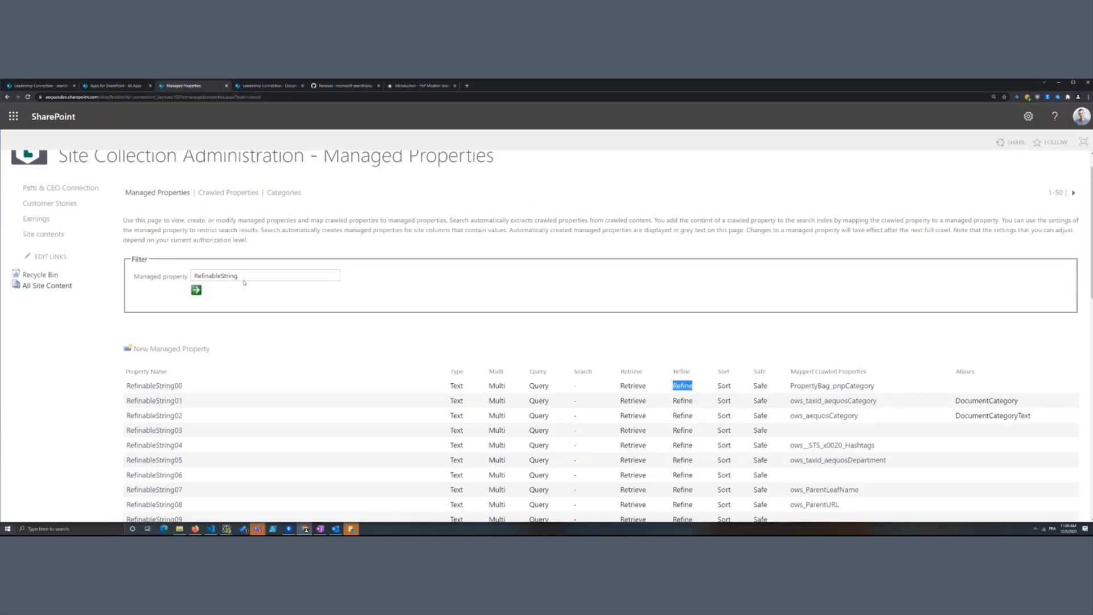
pyautogui.click(39, 86)
pyautogui.click(335, 206)
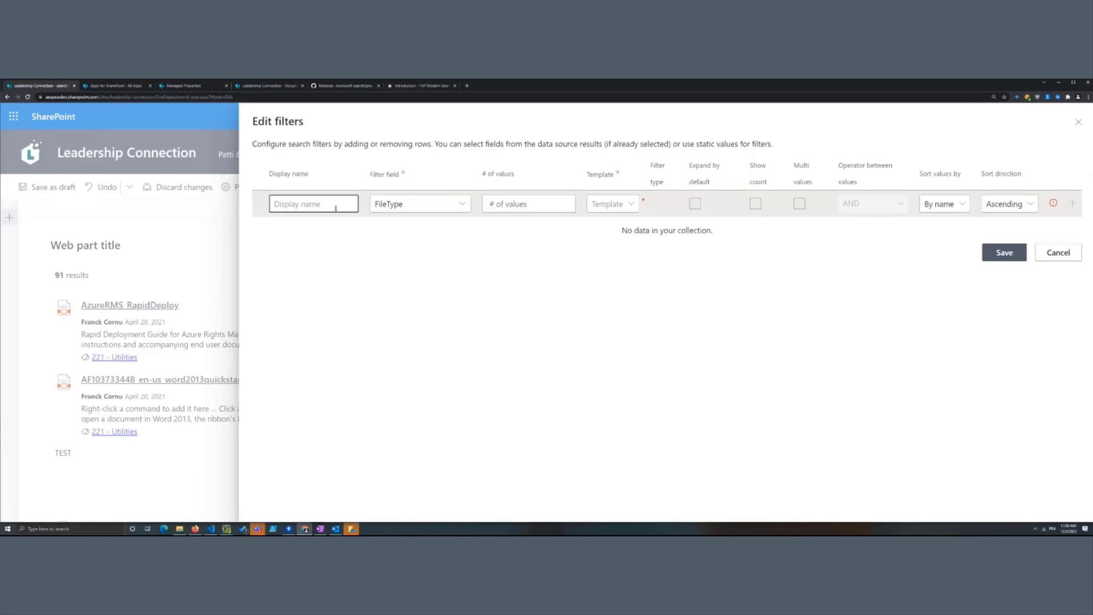
pyautogui.write('File Type')
pyautogui.click(632, 203)
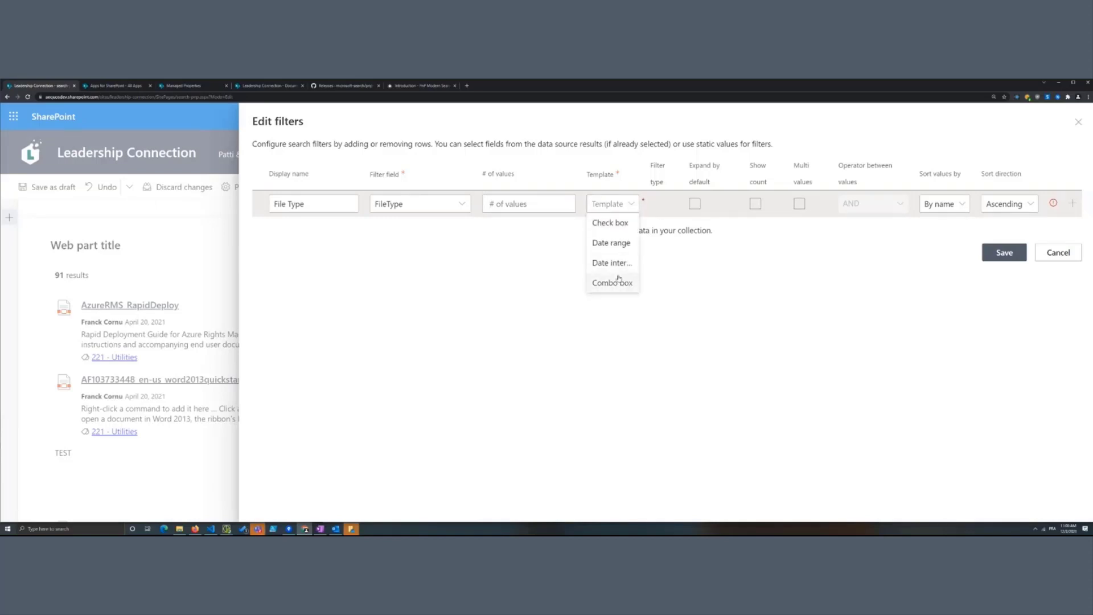
pyautogui.click(619, 222)
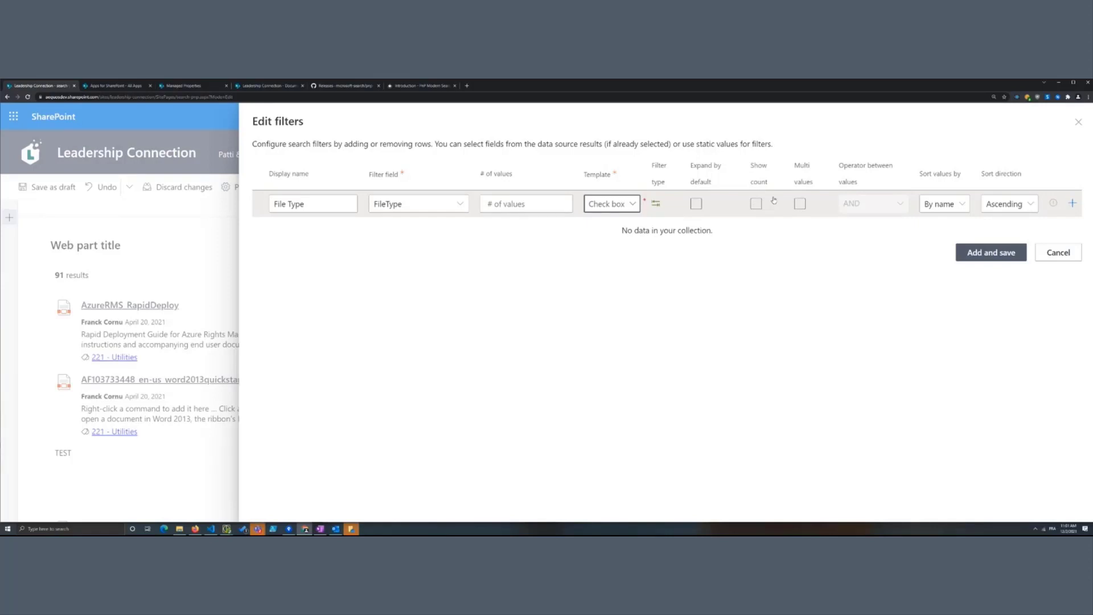
# Set the File Type filter to expand by default and allow multiple values with the AND operator, and save the filters.
pyautogui.click(696, 203)
pyautogui.click(799, 204)
pyautogui.click(879, 204)
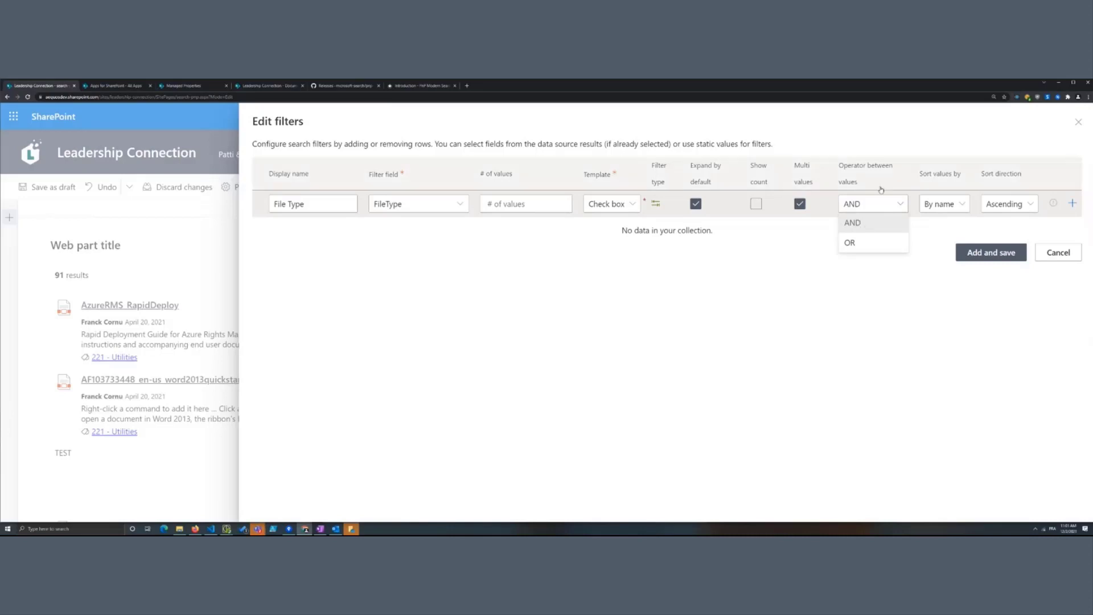
pyautogui.click(880, 223)
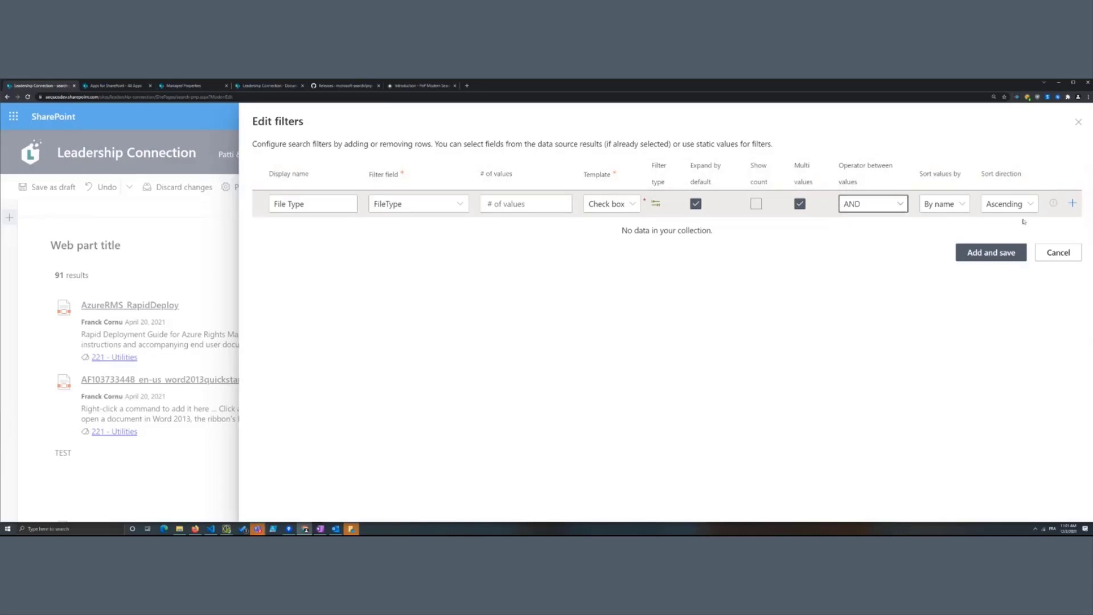
pyautogui.click(990, 252)
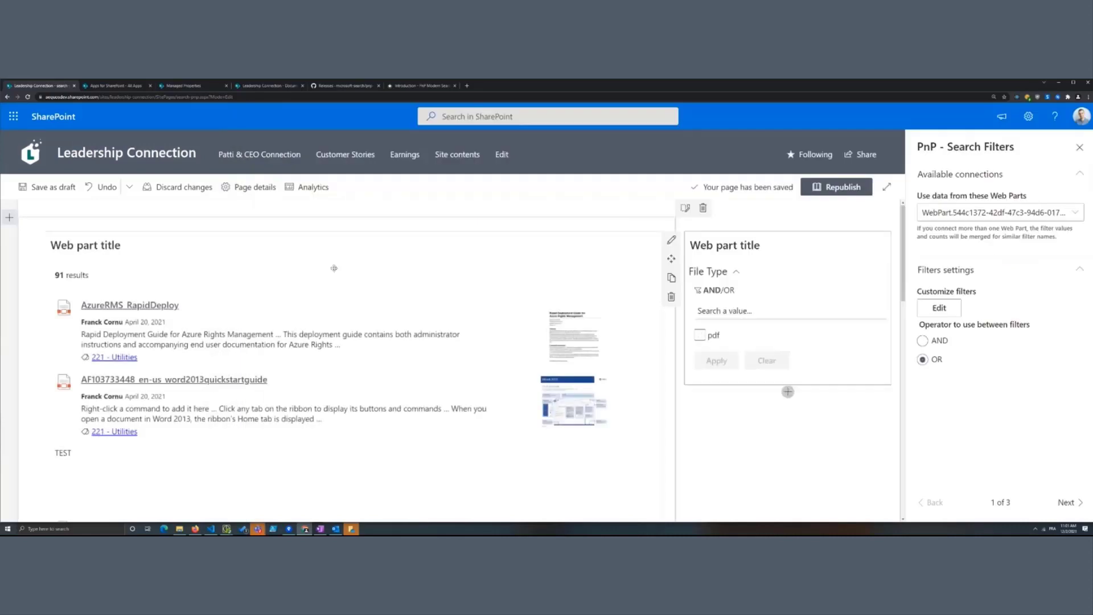
# Replace the Search Results web part's query template with * and look at the file types offered by the filter.
pyautogui.click(552, 274)
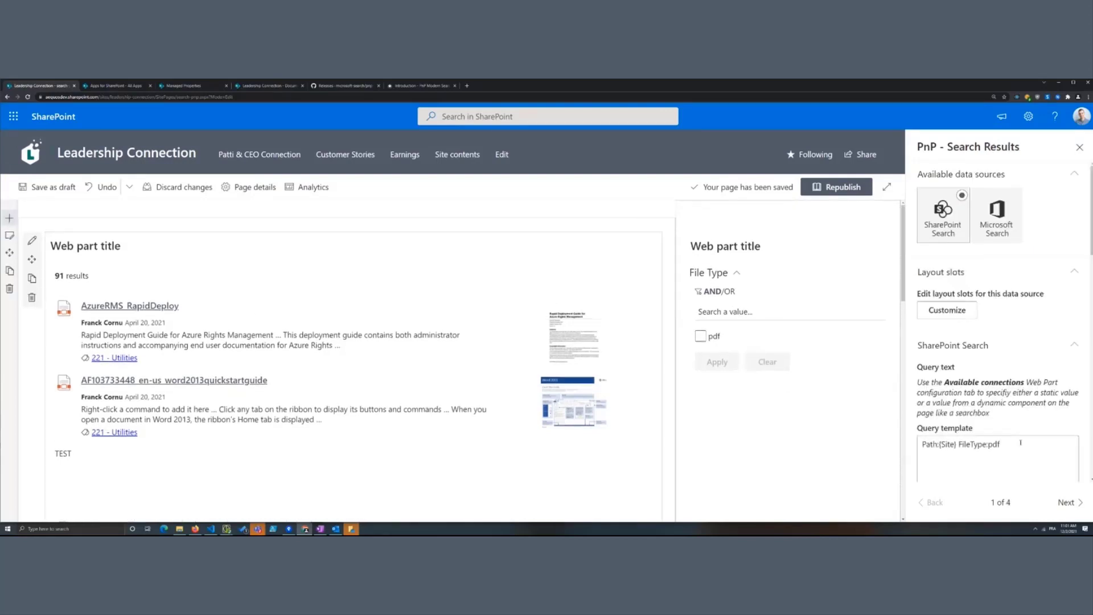
pyautogui.moveTo(1002, 444); pyautogui.dragTo(862, 458)
pyautogui.press('BackSpace')
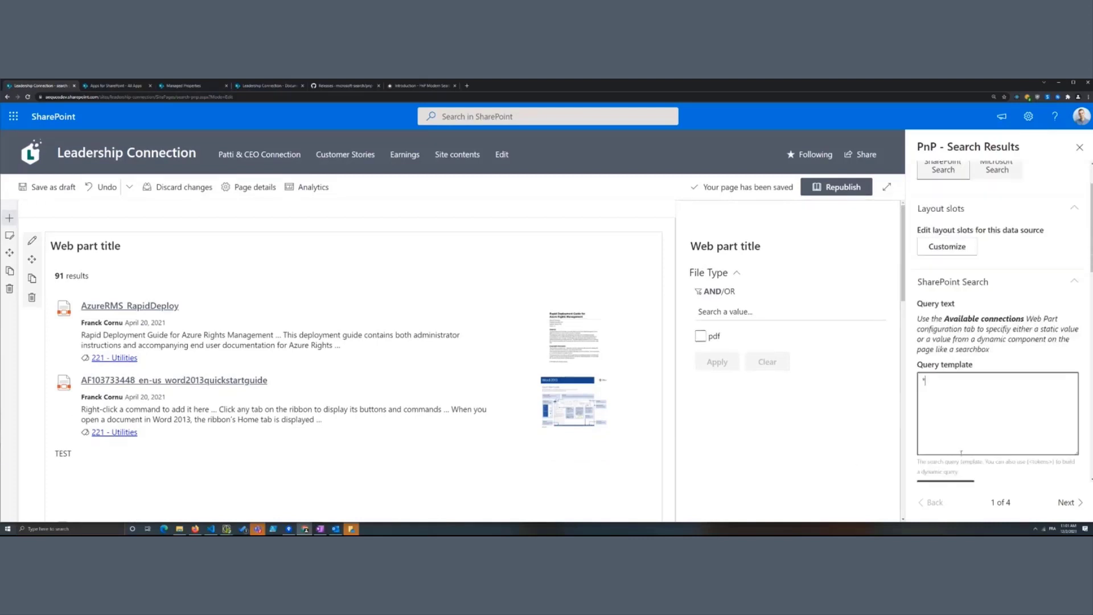
pyautogui.click(783, 324)
pyautogui.scroll(-5, 744, 361)
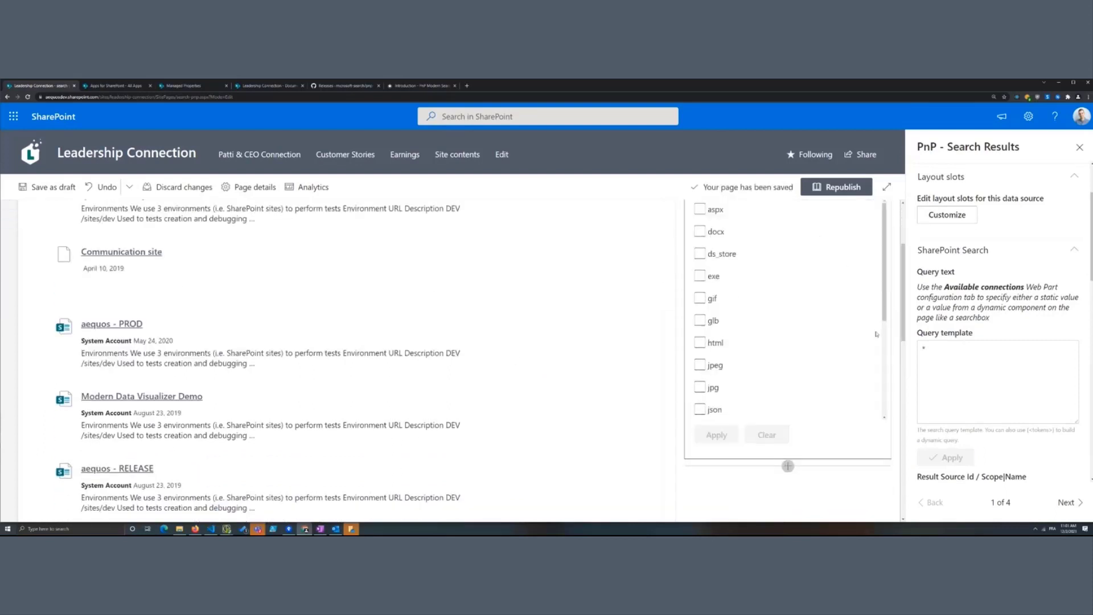
# Switch the File Type filter's operator to OR and filter the results by aspx and docx.
pyautogui.click(728, 281)
pyautogui.write('as')
pyautogui.click(712, 304)
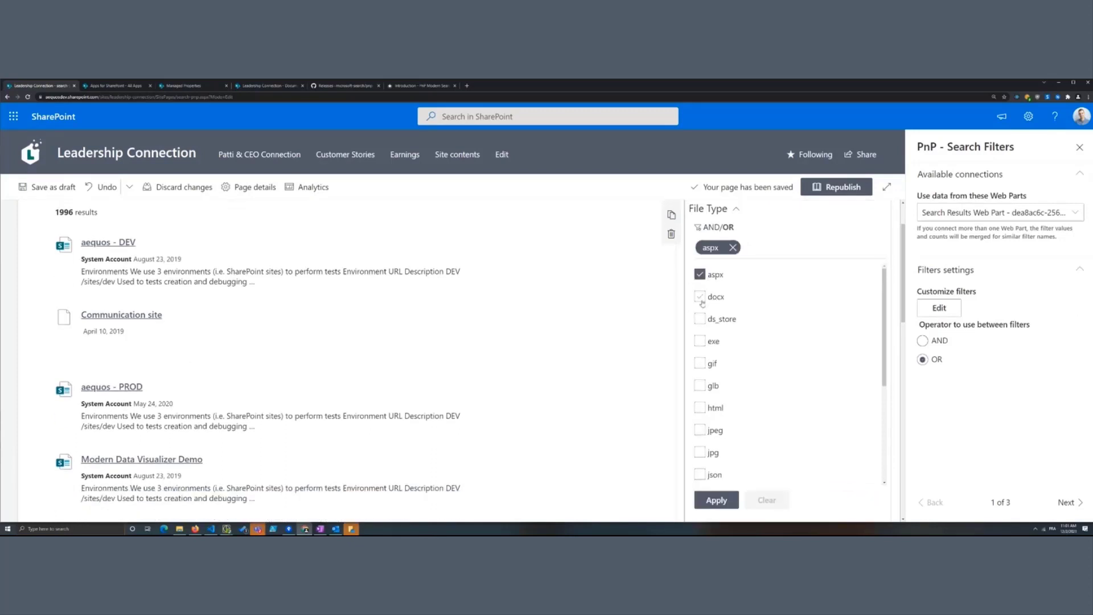
pyautogui.click(712, 295)
pyautogui.click(716, 500)
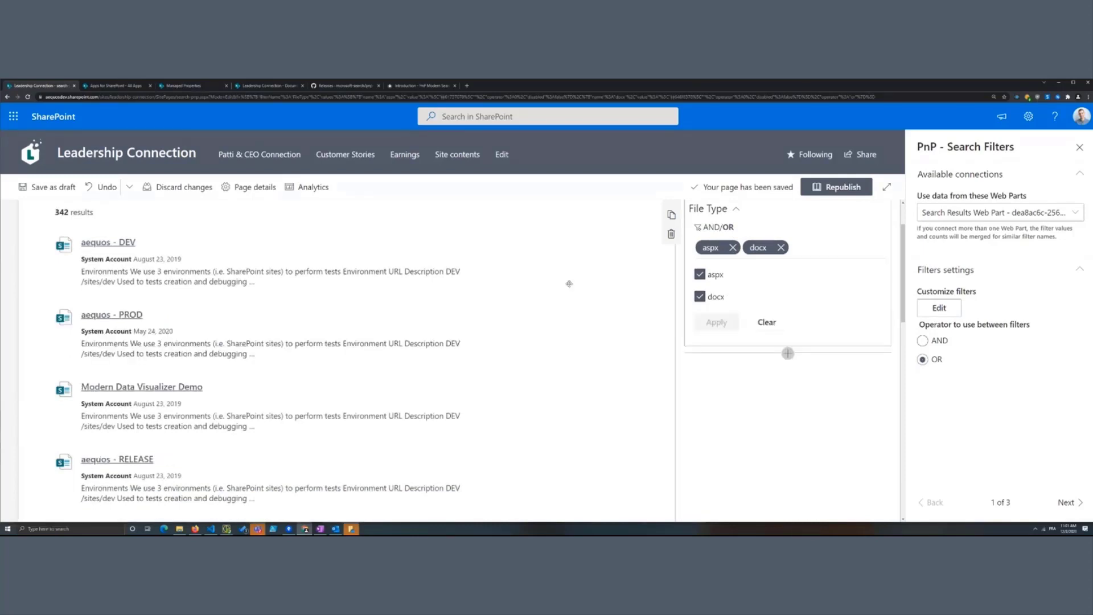
# Turn on Show selected filters for the Search Results web part, check the displayed filter expression and clear the applied File Type values.
pyautogui.click(569, 283)
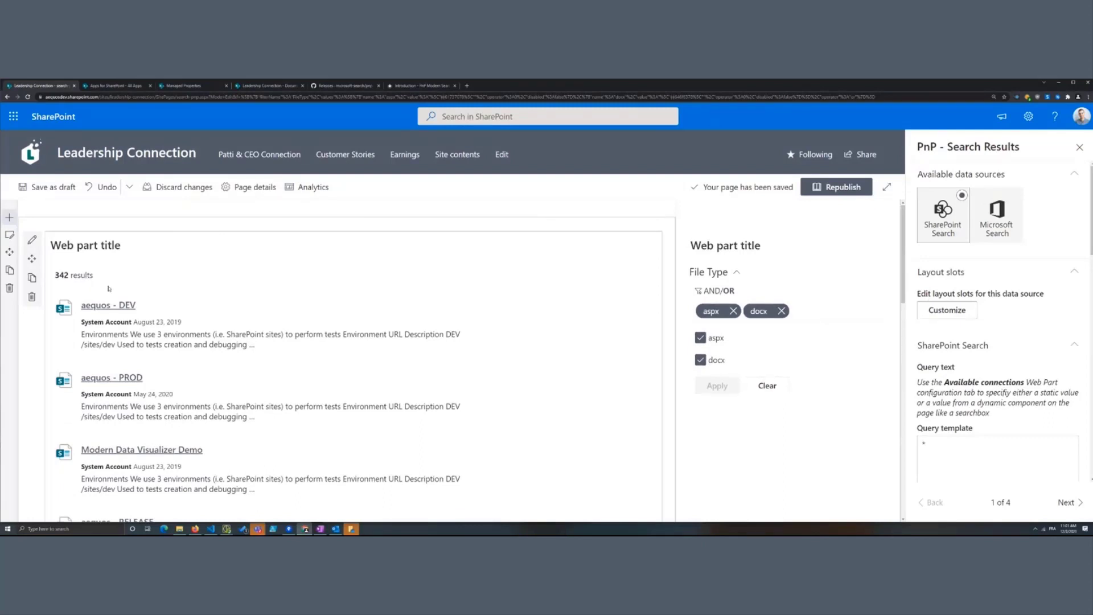
pyautogui.click(1067, 502)
pyautogui.scroll(-2, 1045, 418)
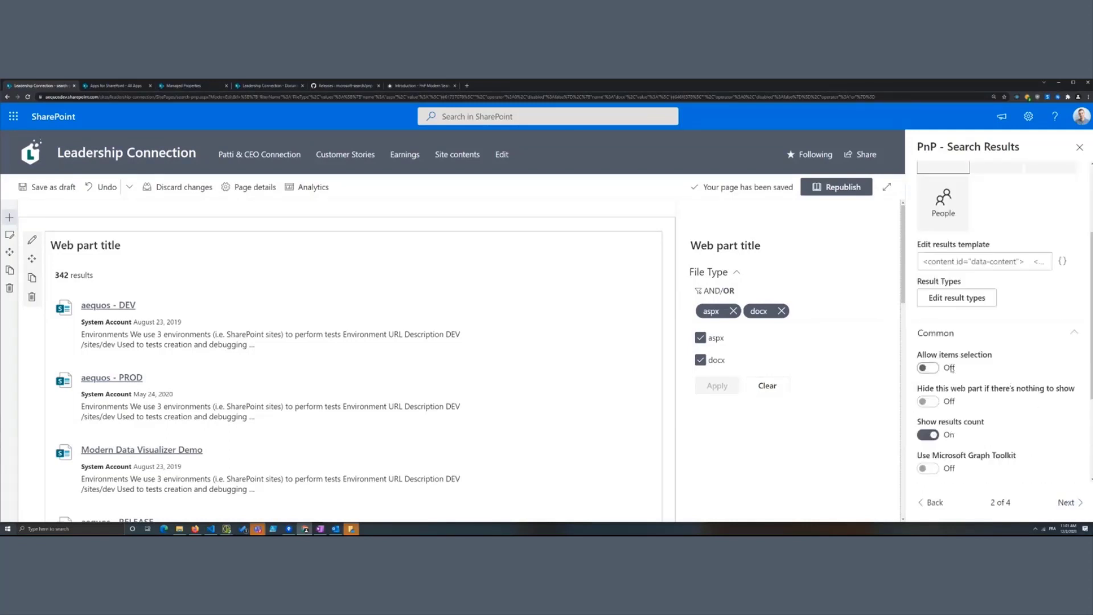
pyautogui.scroll(-1, 953, 370)
pyautogui.click(928, 438)
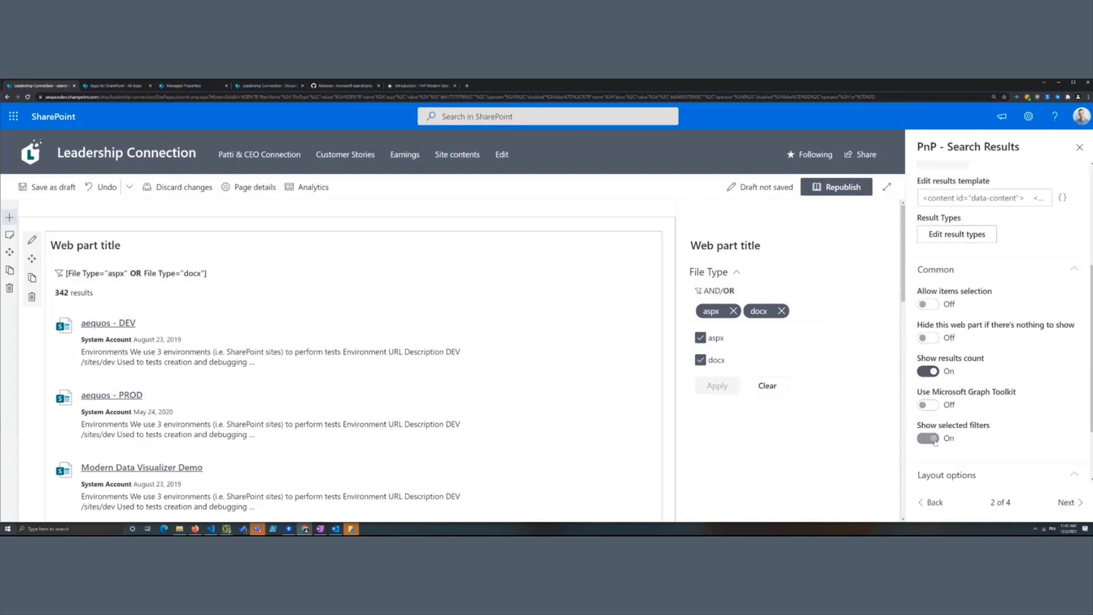
pyautogui.moveTo(208, 273); pyautogui.dragTo(60, 277)
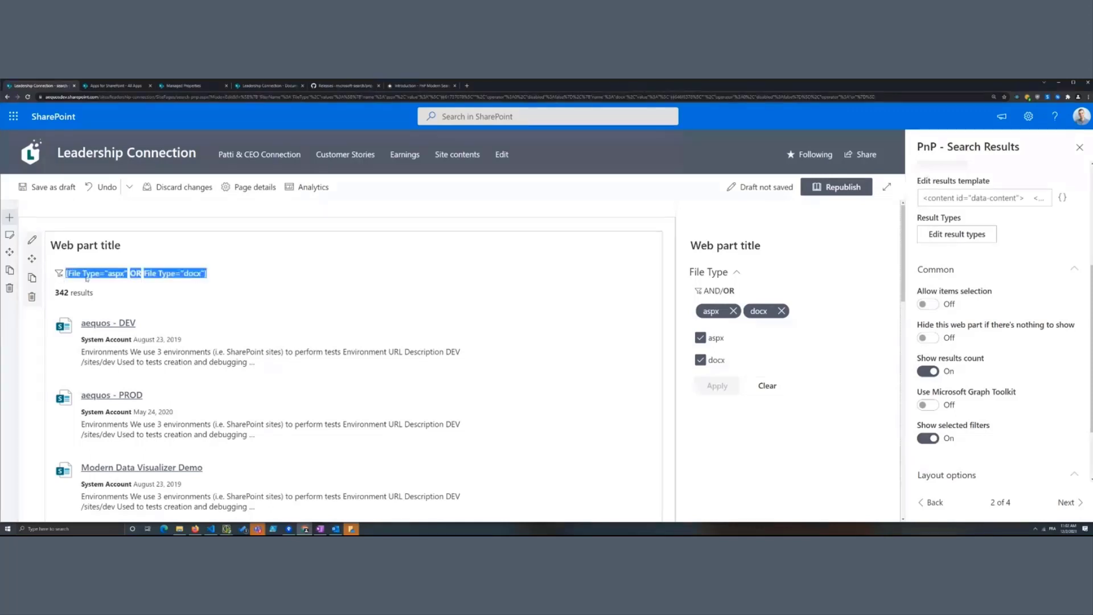
pyautogui.click(771, 389)
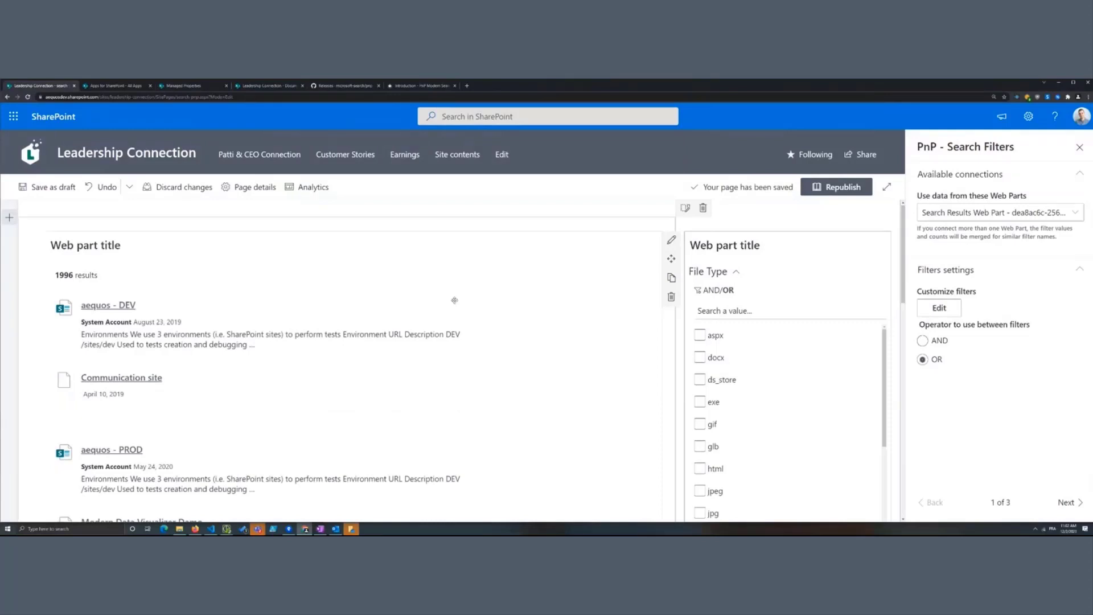
# Check the Search Results web part's filter connection and add a PnP - Search Box web part above the results.
pyautogui.click(396, 275)
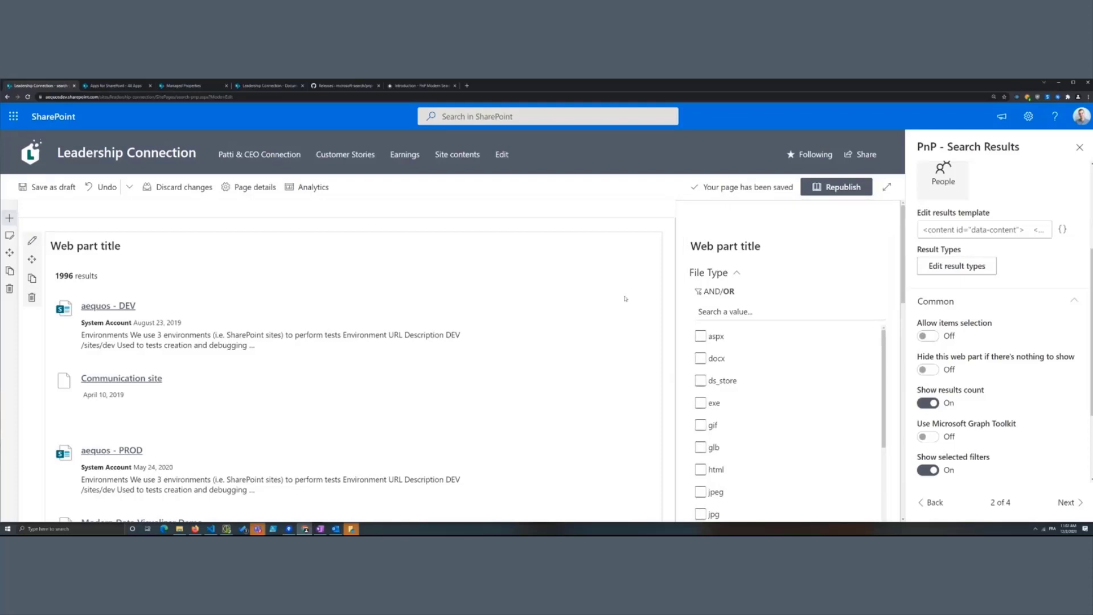
pyautogui.click(1067, 503)
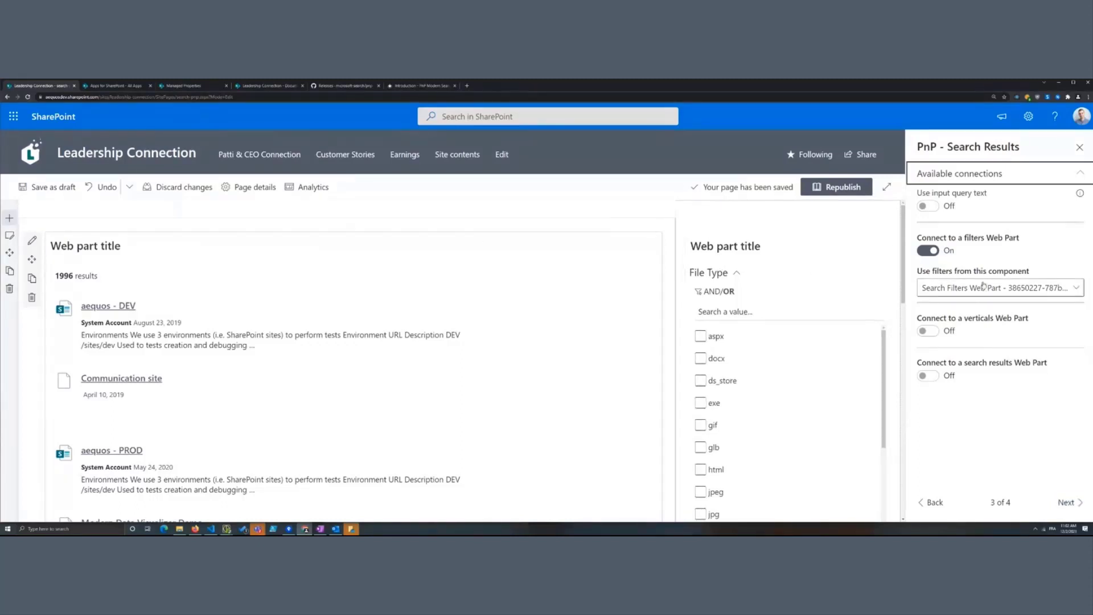
pyautogui.moveTo(351, 225)
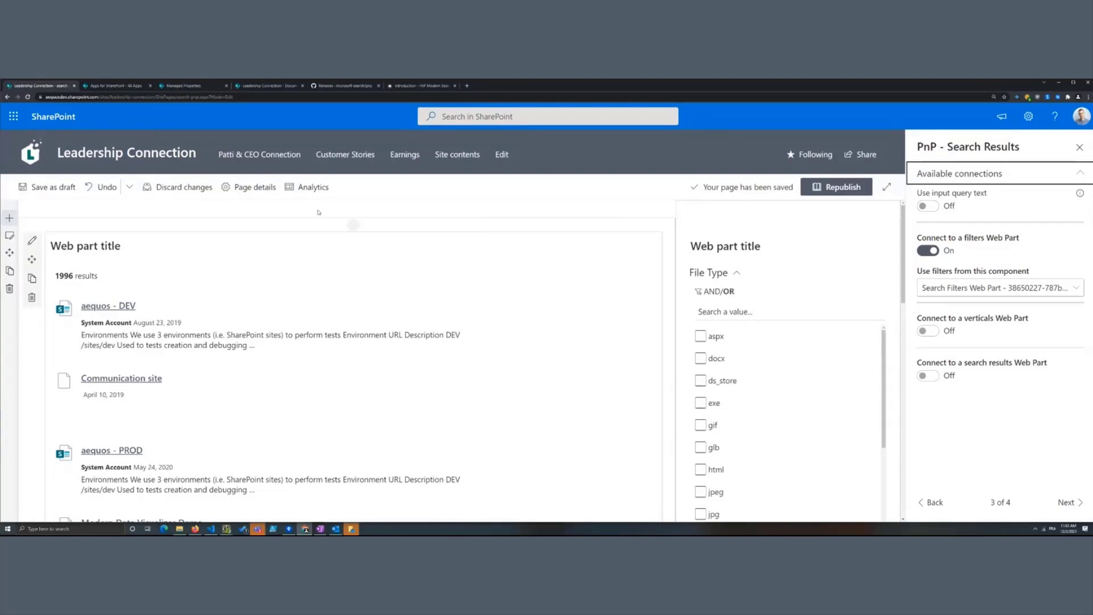
pyautogui.click(345, 224)
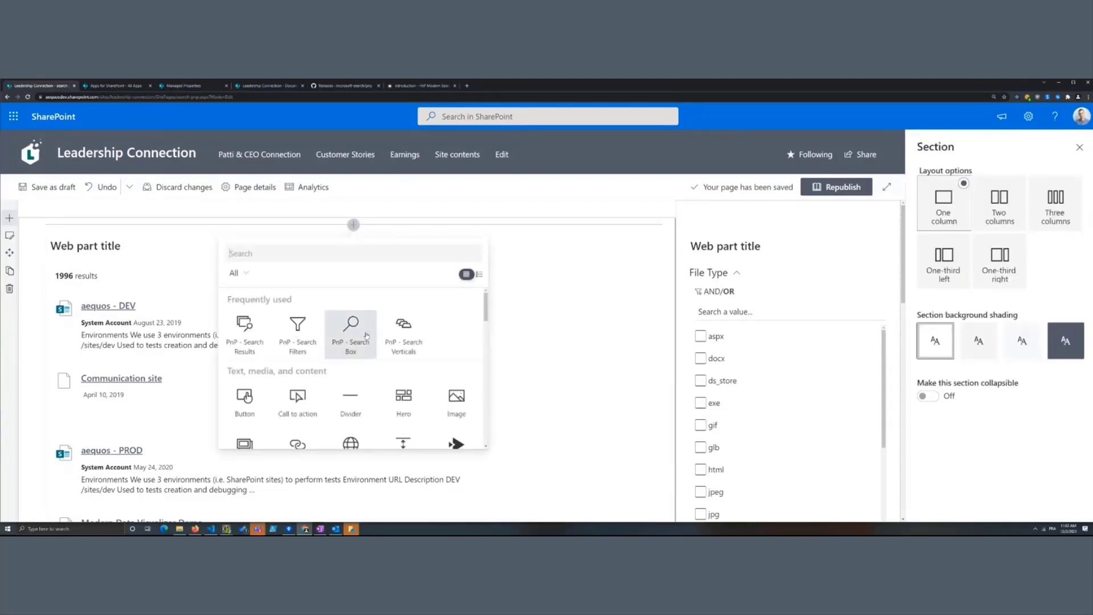
pyautogui.click(351, 325)
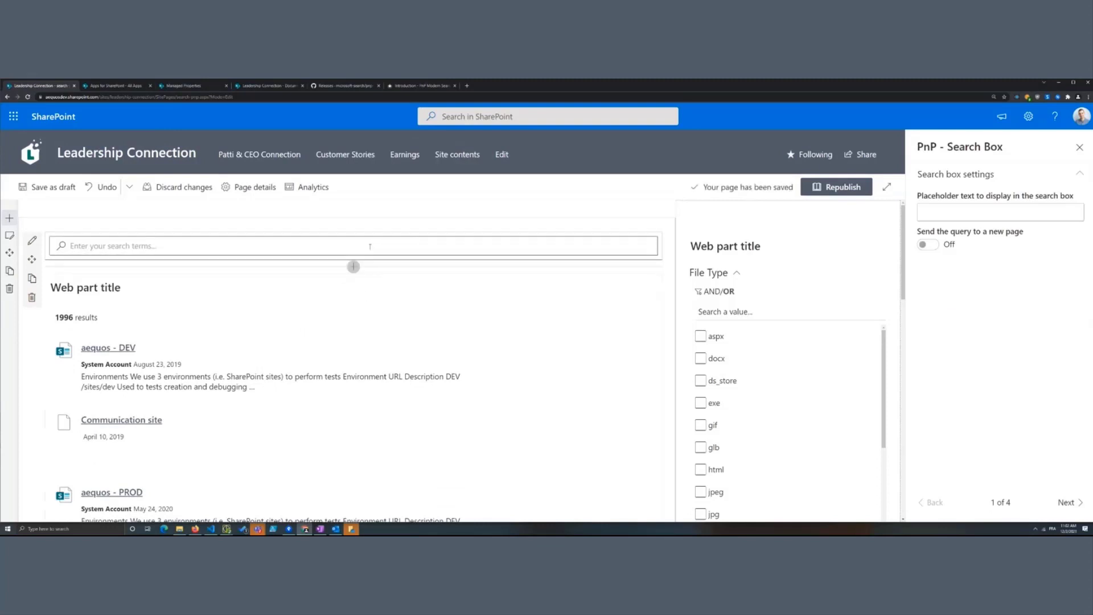
# Enable input query text in the Search Results web part as a dynamic value, using PnP - Search Box as source and its Search query property.
pyautogui.click(263, 328)
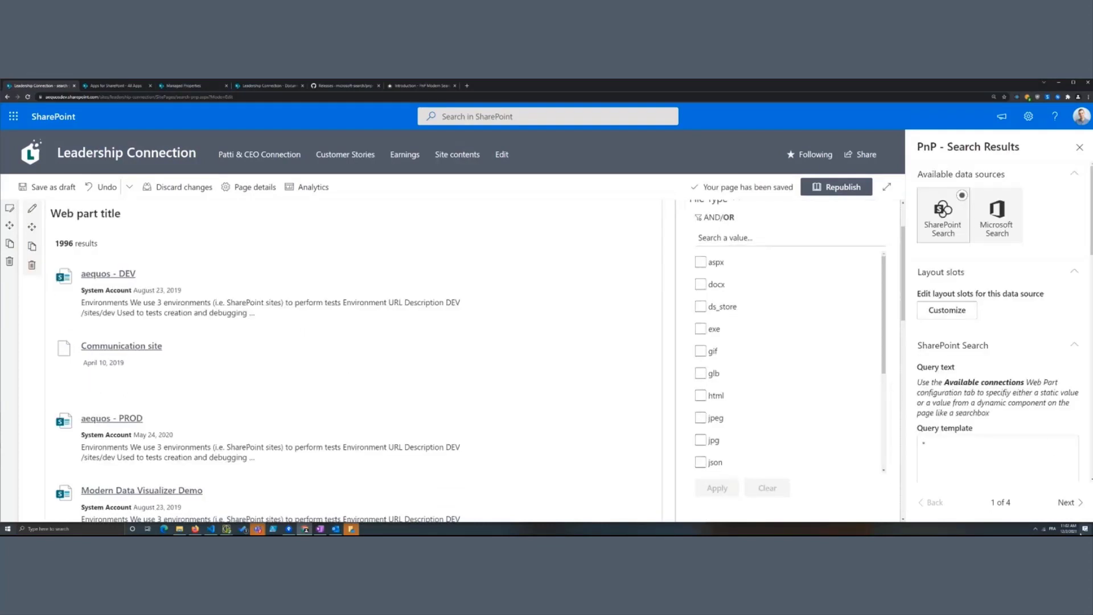
pyautogui.click(1070, 503)
pyautogui.click(1070, 503)
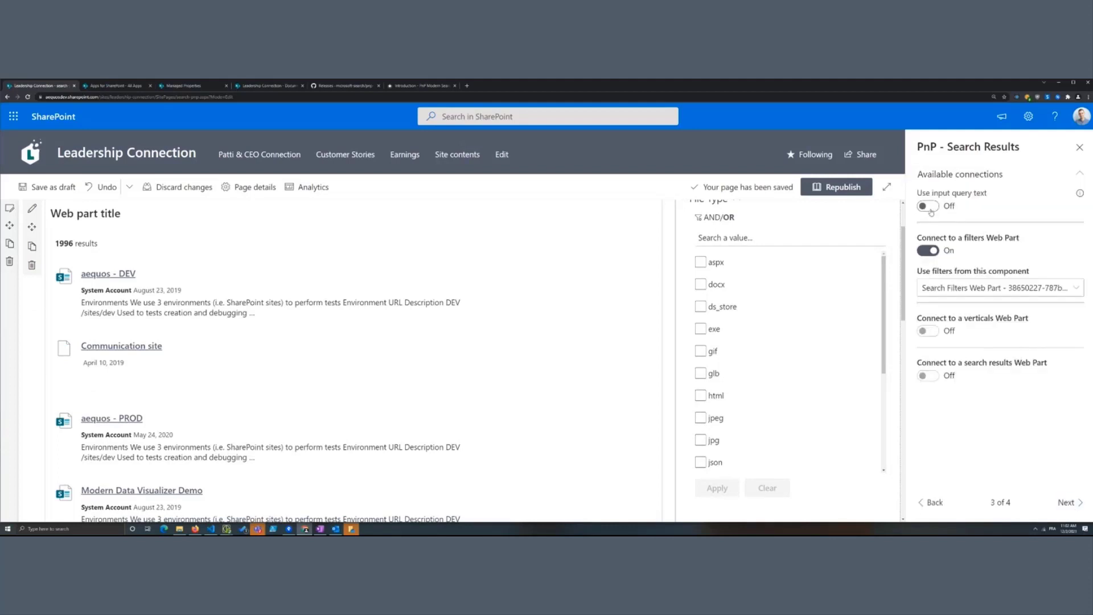
pyautogui.click(928, 206)
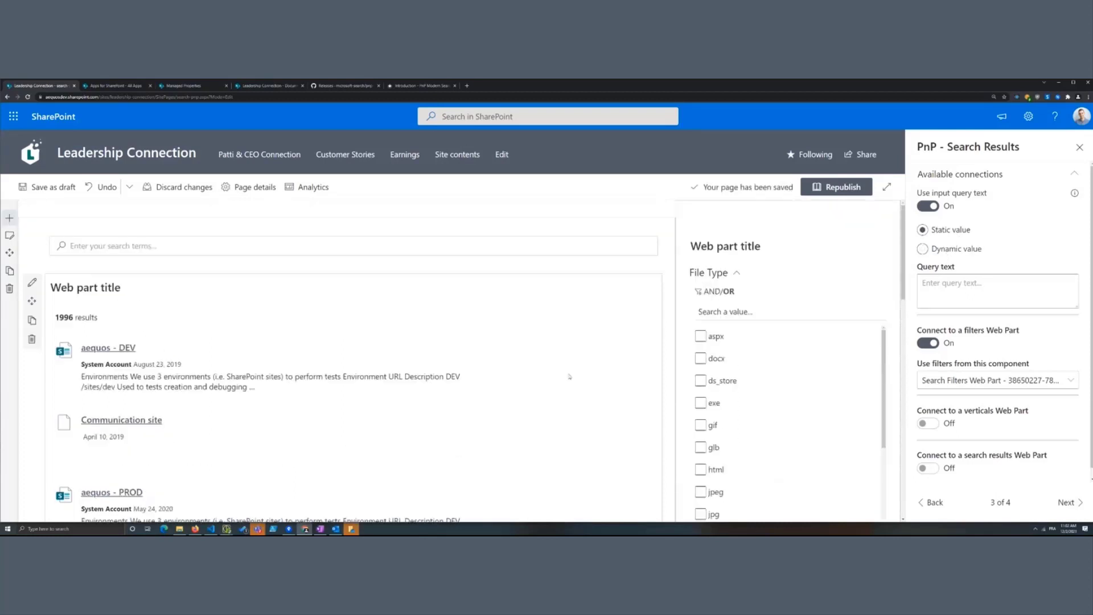
pyautogui.click(923, 249)
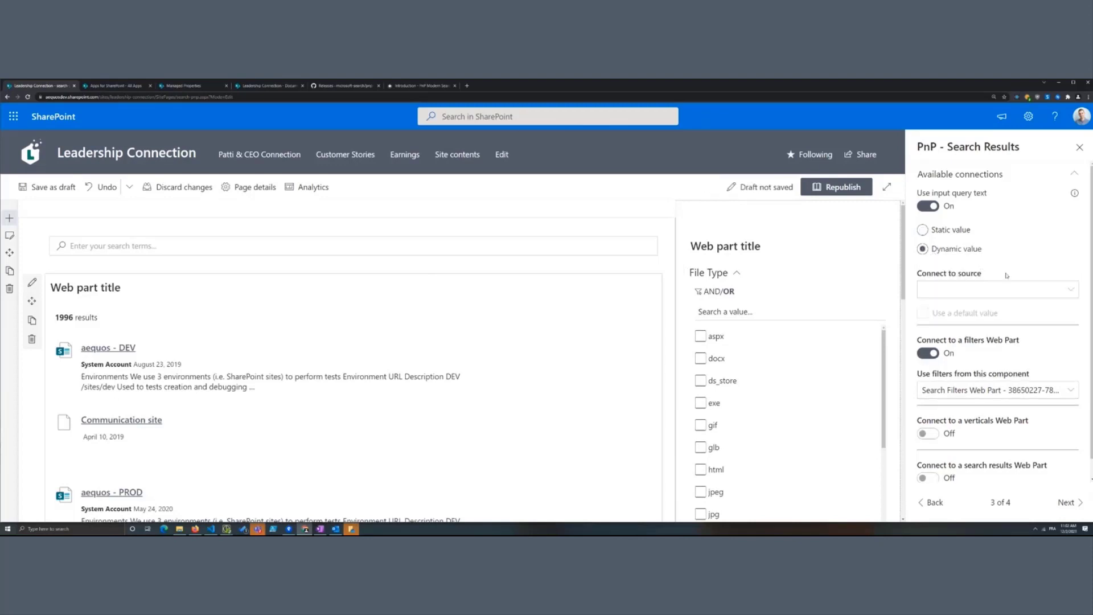
pyautogui.click(942, 289)
pyautogui.click(945, 349)
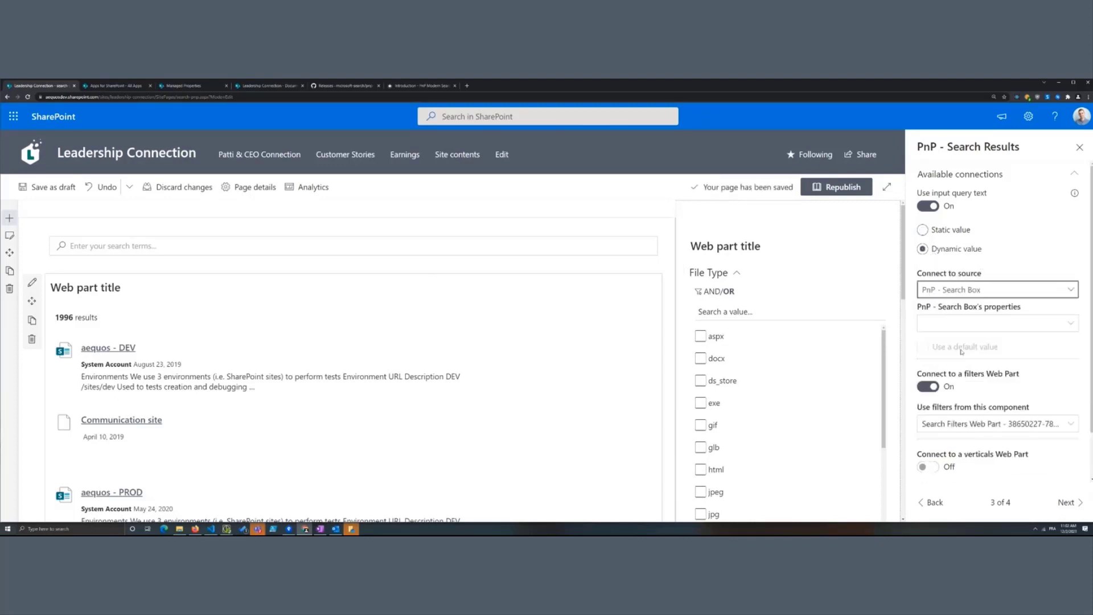
pyautogui.click(990, 323)
pyautogui.click(974, 344)
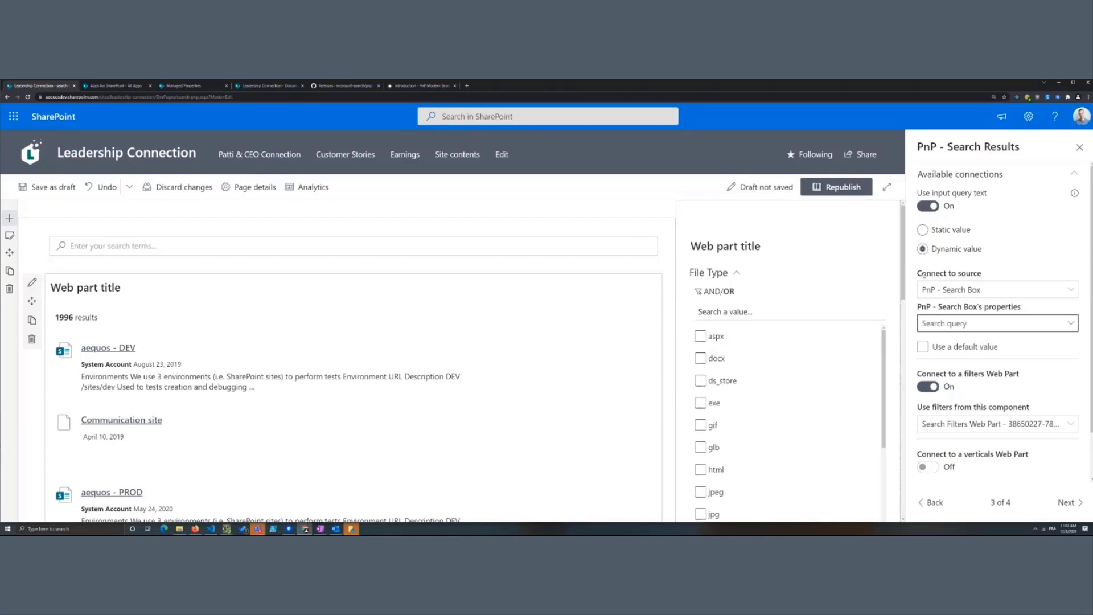
# Set the Search Results query template to {inputQueryText}, apply it and test the search box with the query microsoft.
pyautogui.click(933, 502)
pyautogui.click(934, 503)
pyautogui.scroll(-1, 974, 404)
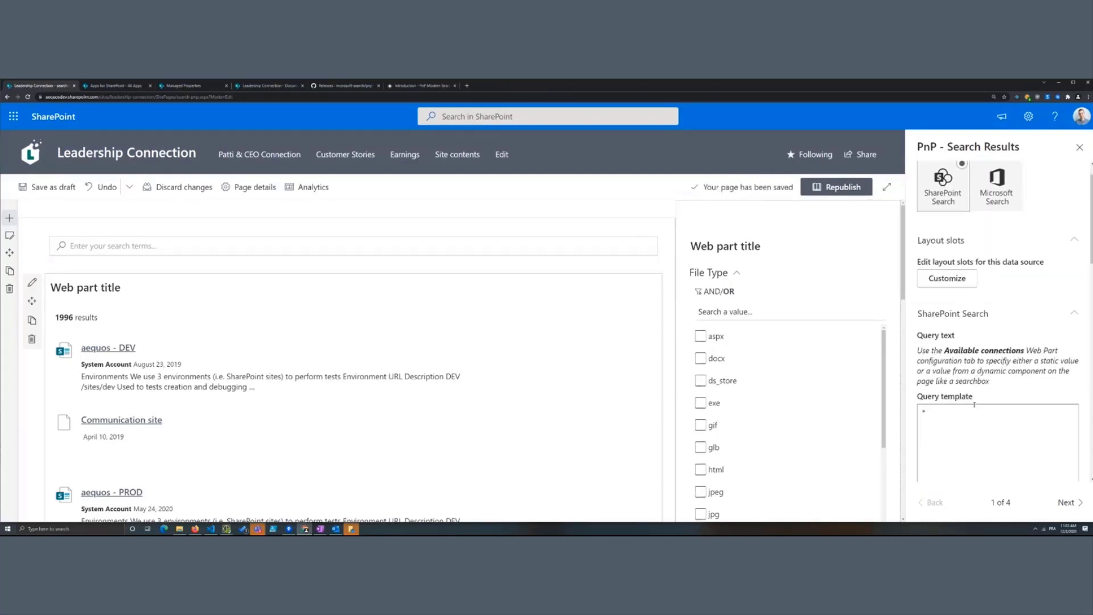
pyautogui.click(962, 427)
pyautogui.press('BackSpace')
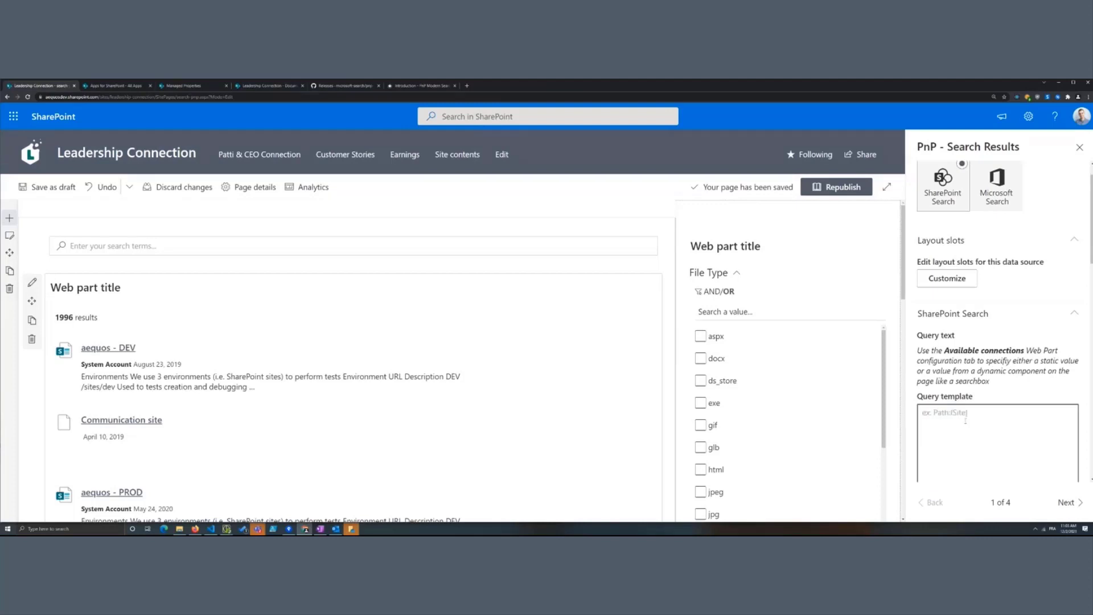
pyautogui.write('{searchTermes')
pyautogui.hotkey('ctrl', 'a')
pyautogui.write('{inputQueryText')
pyautogui.scroll(-2, 965, 421)
pyautogui.click(945, 424)
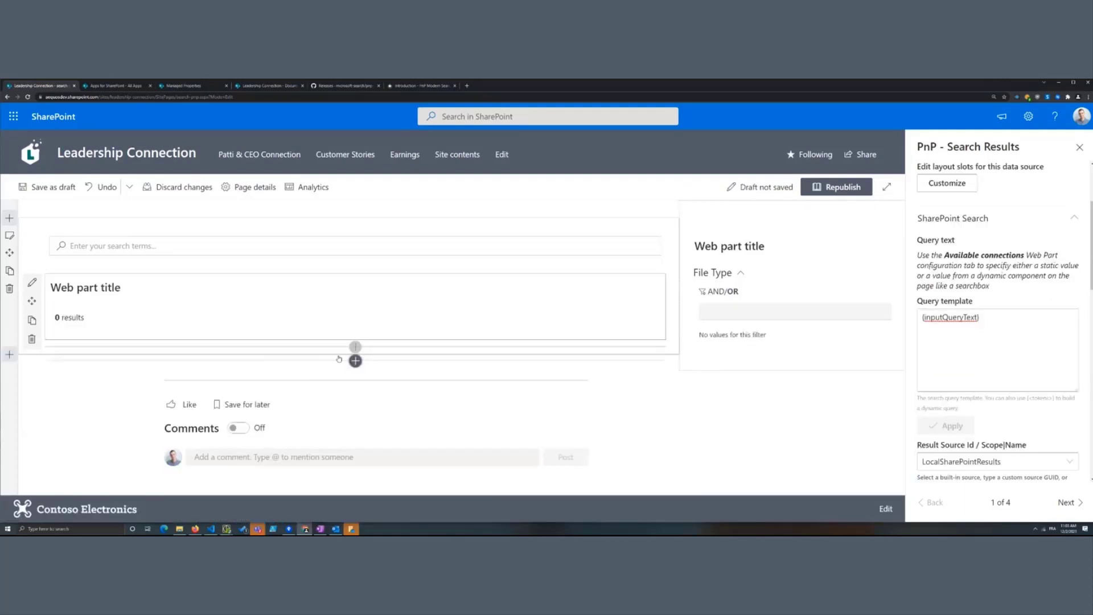
pyautogui.click(253, 249)
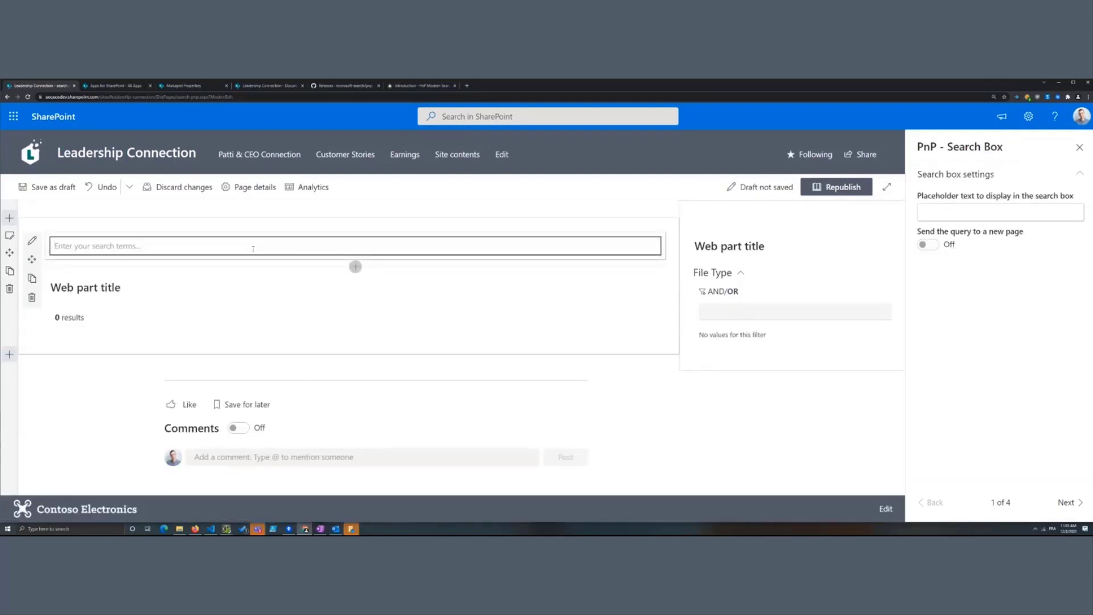
pyautogui.write('microsoft')
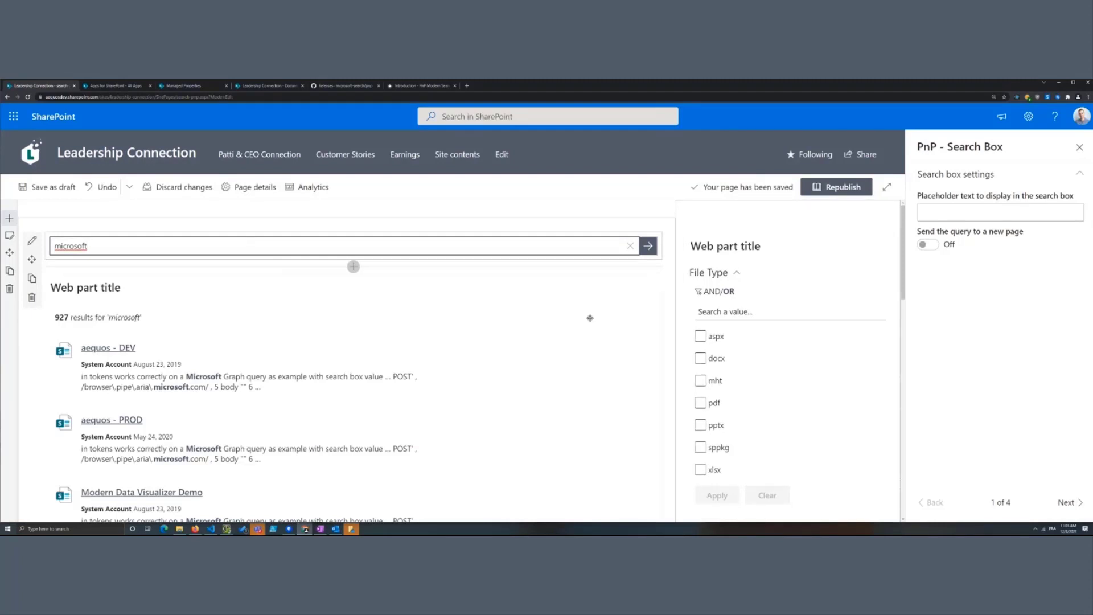
# Add a PnP - Search Verticals web part between the search box and the results, and open its settings.
pyautogui.click(354, 267)
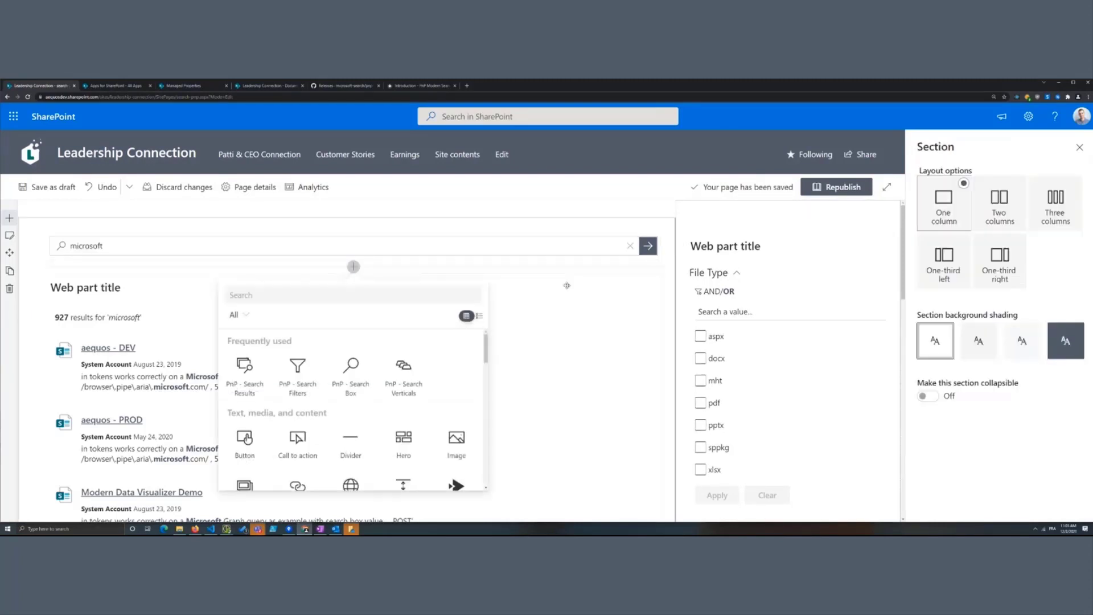
pyautogui.click(403, 373)
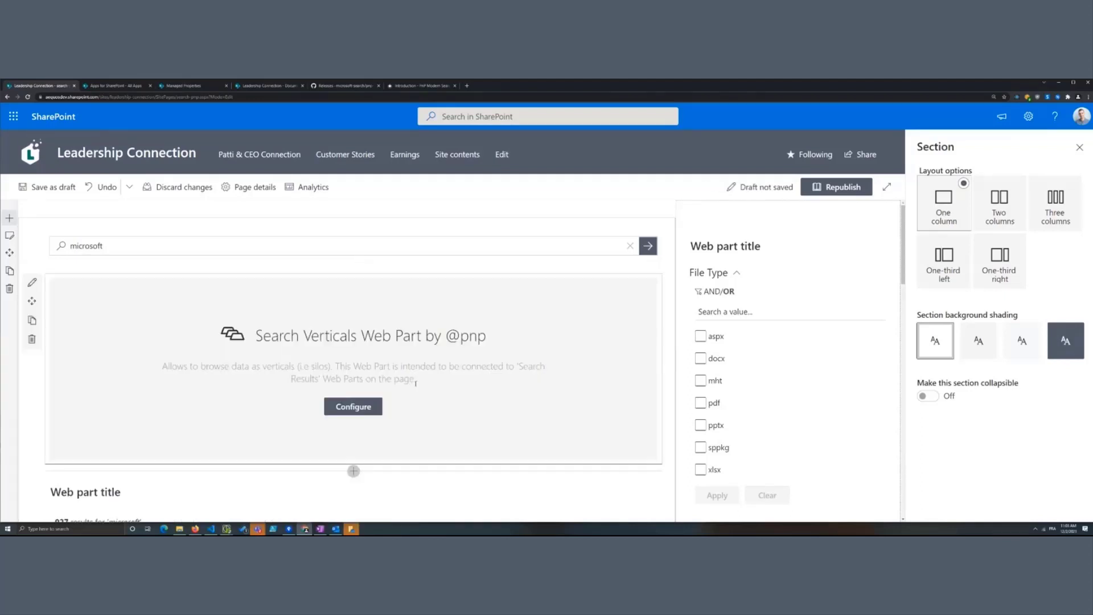
pyautogui.scroll(-1, 596, 319)
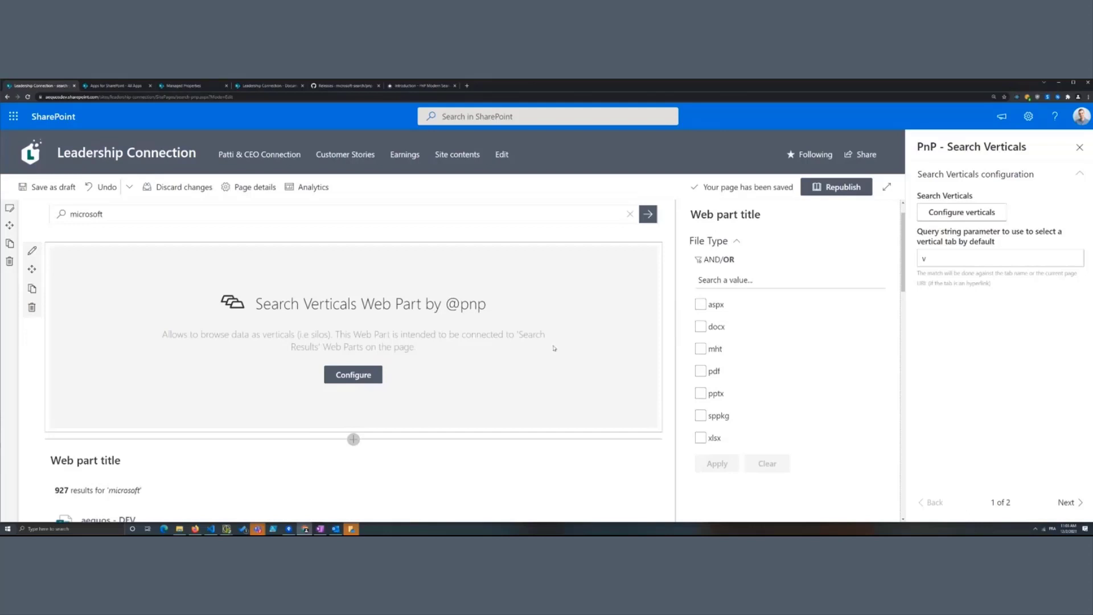
# Configure two search verticals named News and Documents in the Search Verticals web part and save them.
pyautogui.click(957, 212)
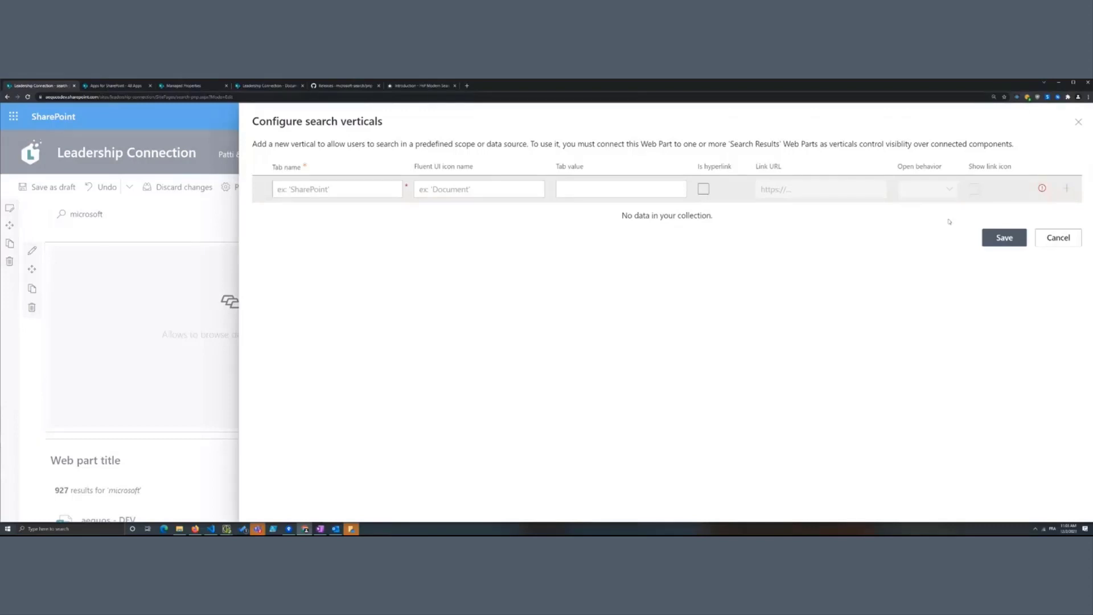
pyautogui.click(376, 188)
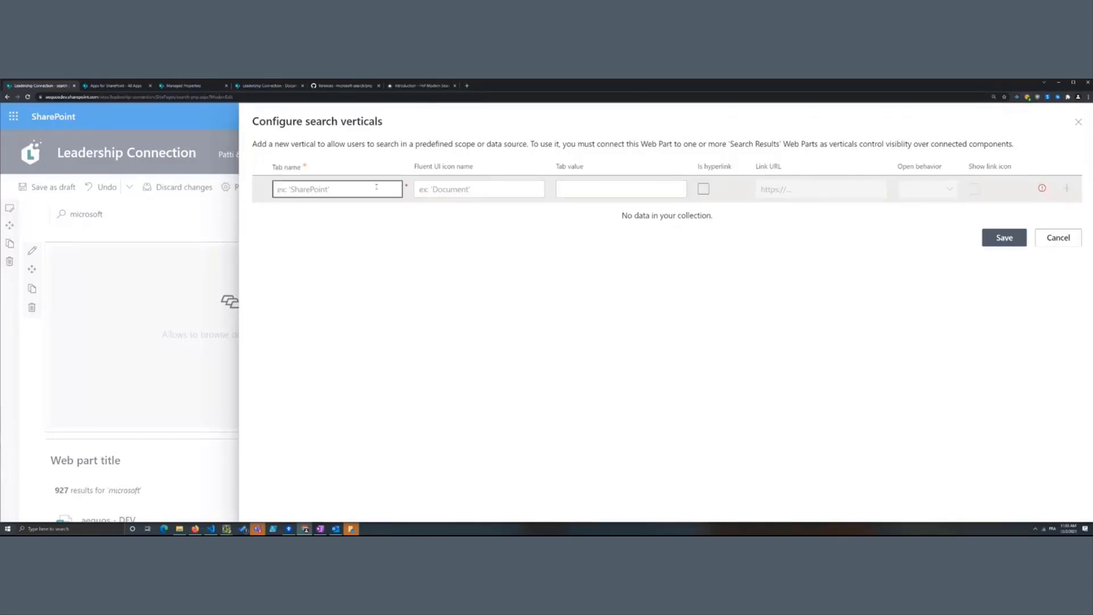
pyautogui.write('News')
pyautogui.press('Tab')
pyautogui.press('Tab')
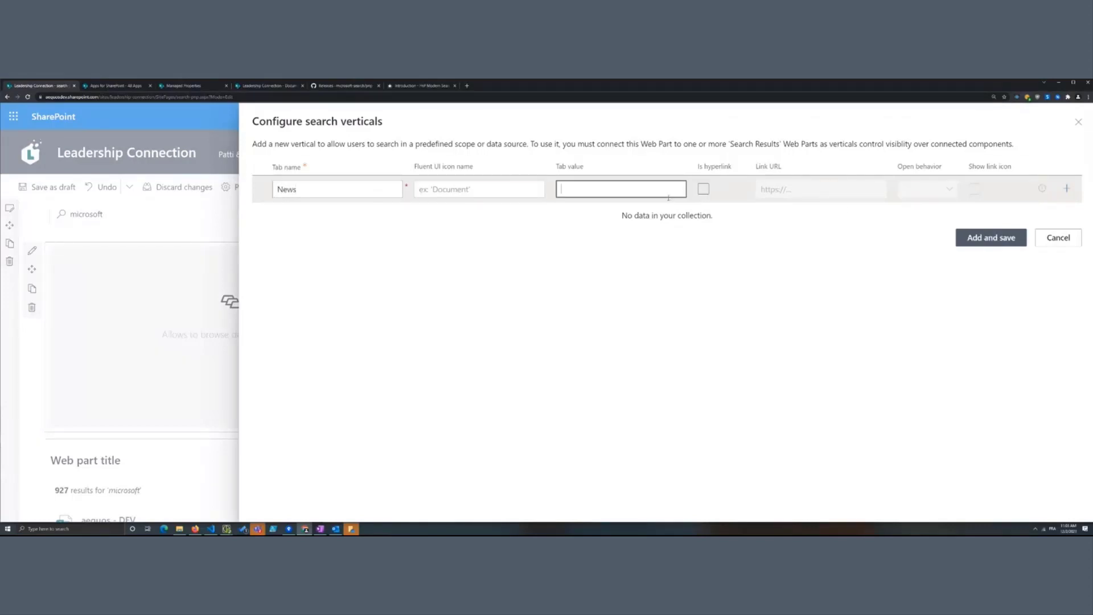
pyautogui.click(1066, 188)
pyautogui.click(377, 216)
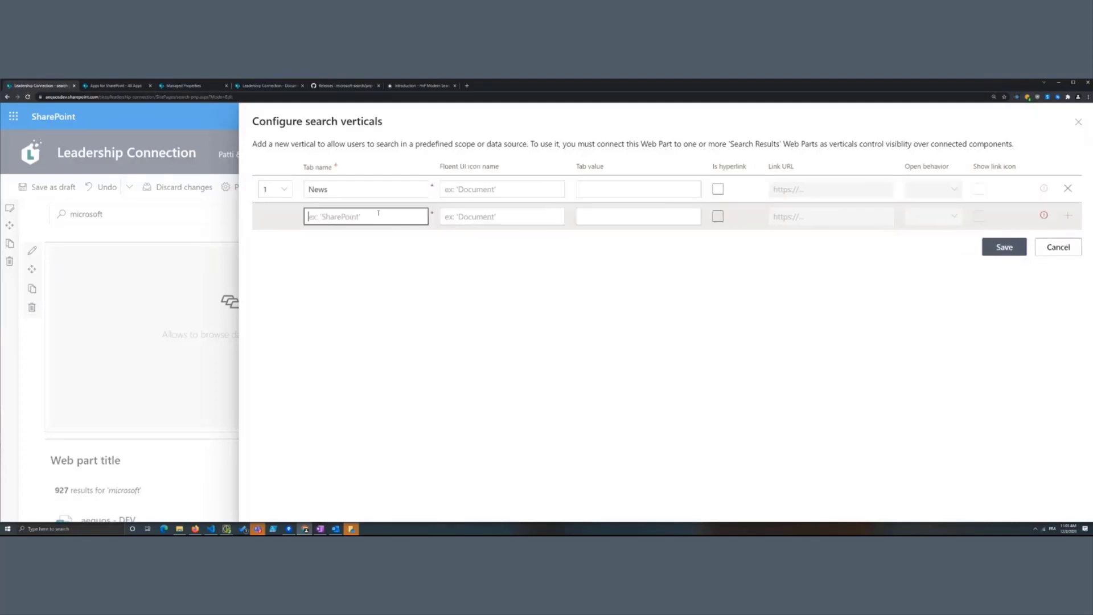
pyautogui.write('Documents')
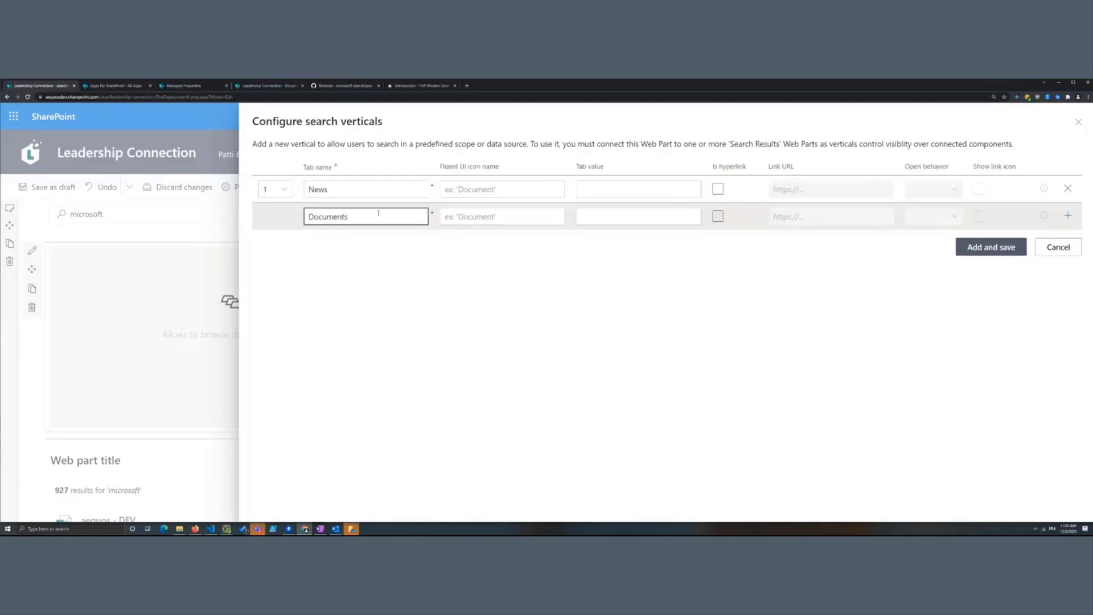
pyautogui.click(1001, 247)
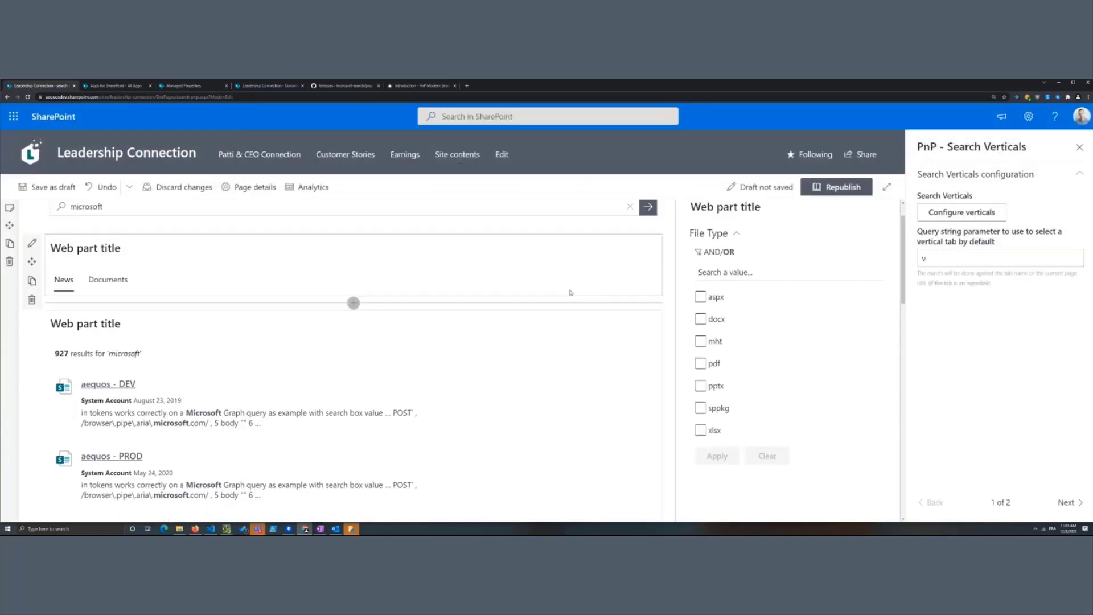
# Add a second PnP - Search Results web part between the verticals and the existing results, using SharePoint Search as data source.
pyautogui.scroll(-2, 341, 341)
pyautogui.click(147, 371)
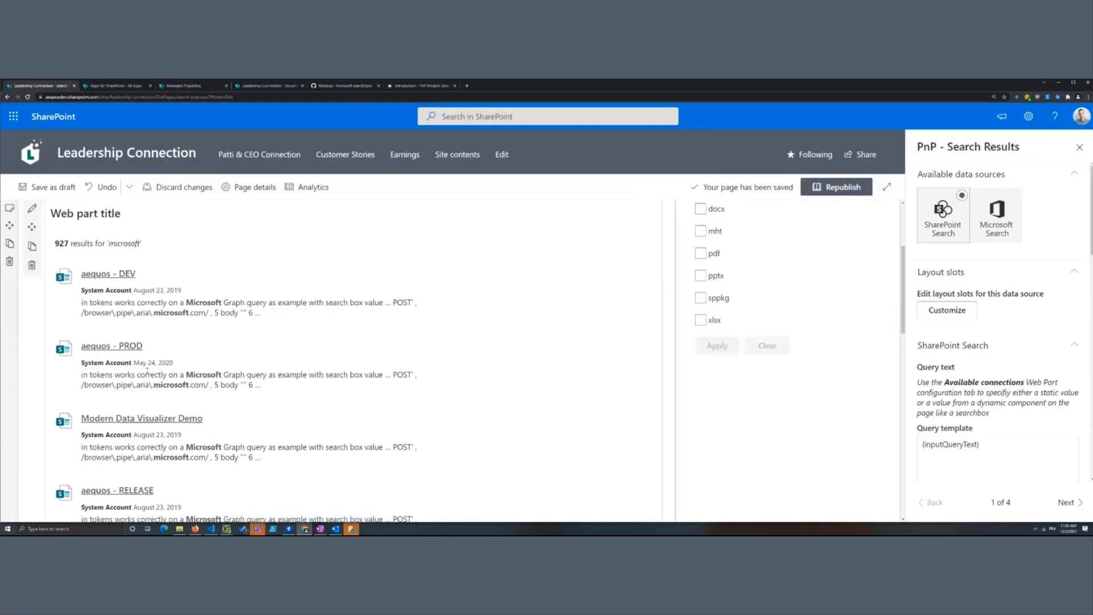
pyautogui.scroll(2, 147, 371)
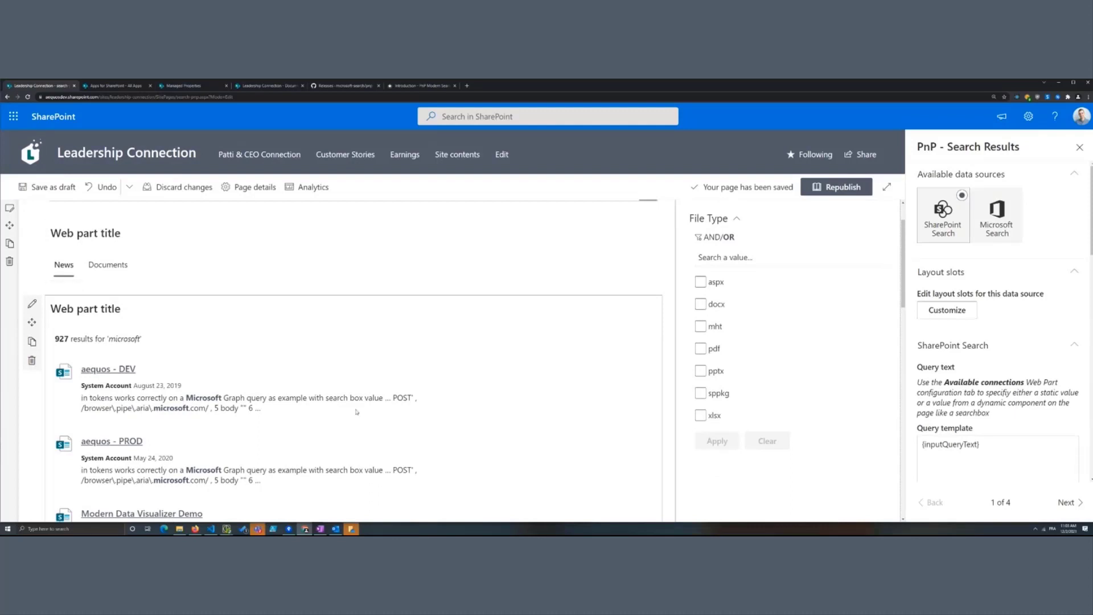
pyautogui.click(313, 284)
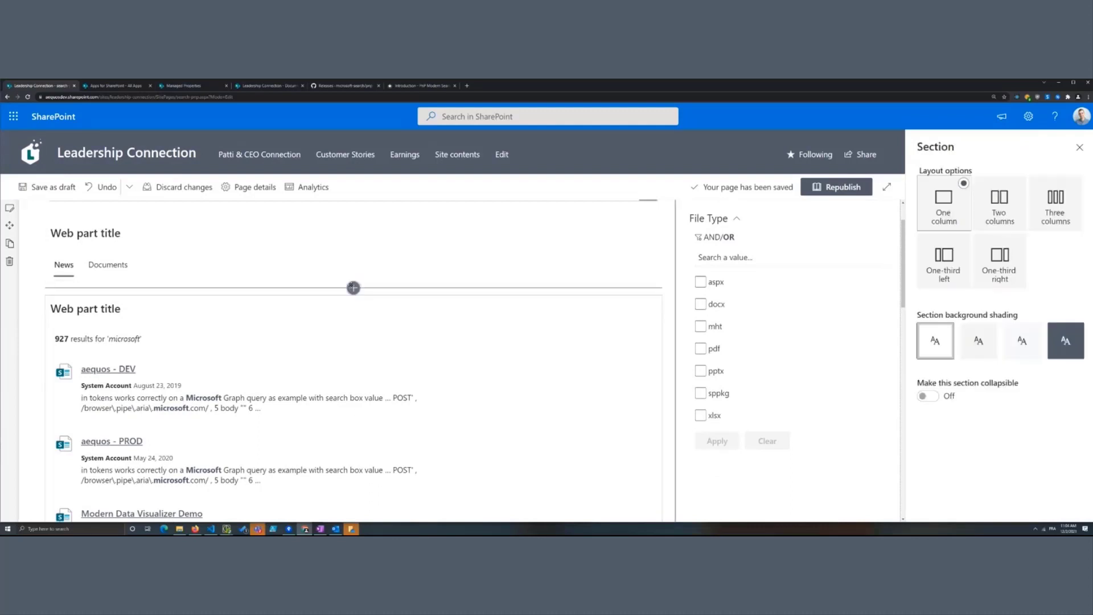
pyautogui.click(353, 288)
pyautogui.click(252, 398)
pyautogui.click(943, 217)
# Set the new Search Results web part's query template to {searchTerms} Filetype:pdf and apply it.
pyautogui.tripleClick(1005, 435)
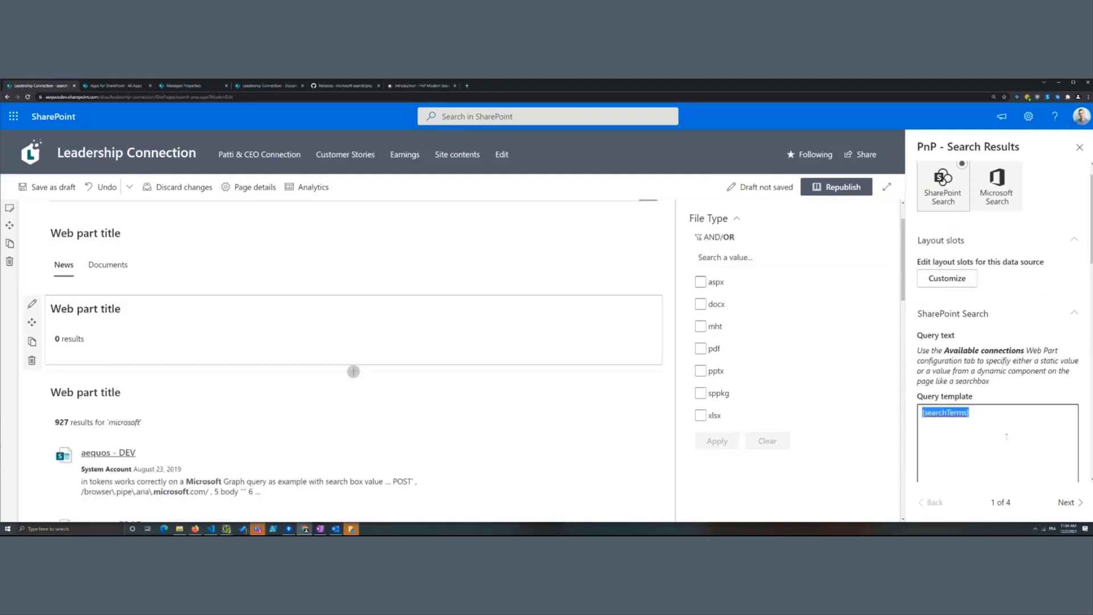
pyautogui.write('Filety')
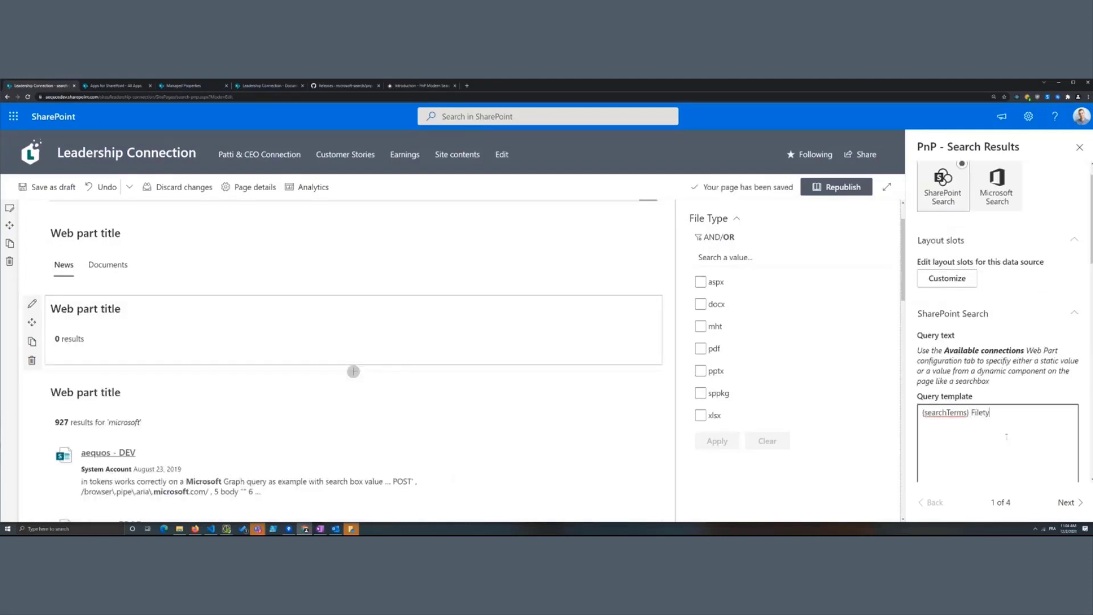
pyautogui.write('pe:pdf')
pyautogui.scroll(-2, 1007, 436)
pyautogui.click(945, 426)
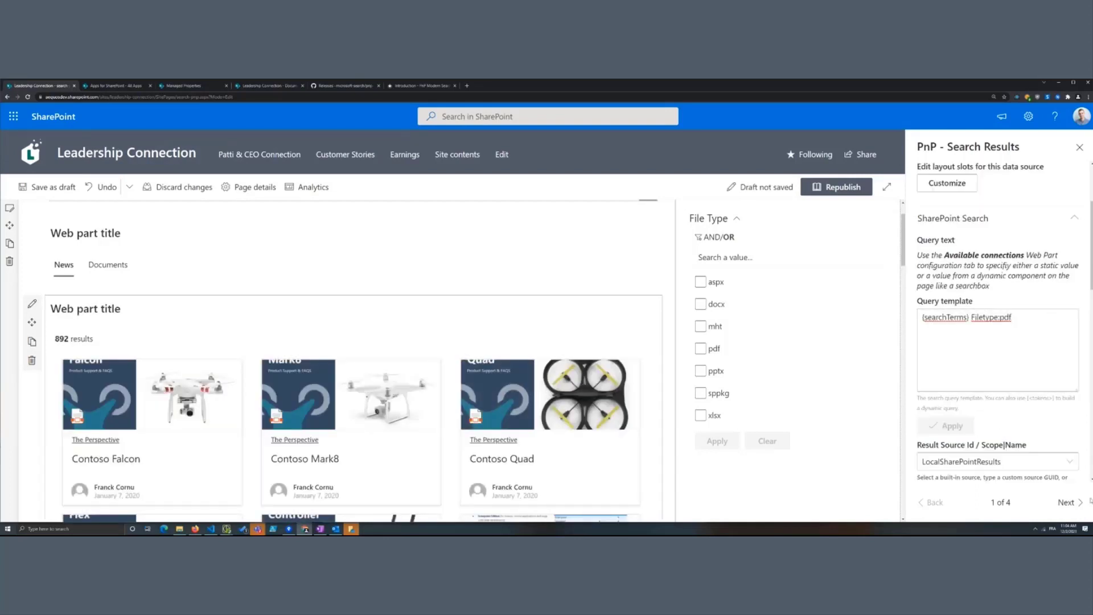
# Connect the new Search Results web part to the Search Verticals web part and display its data only for the Documents vertical.
pyautogui.click(1070, 503)
pyautogui.click(1066, 503)
pyautogui.click(927, 295)
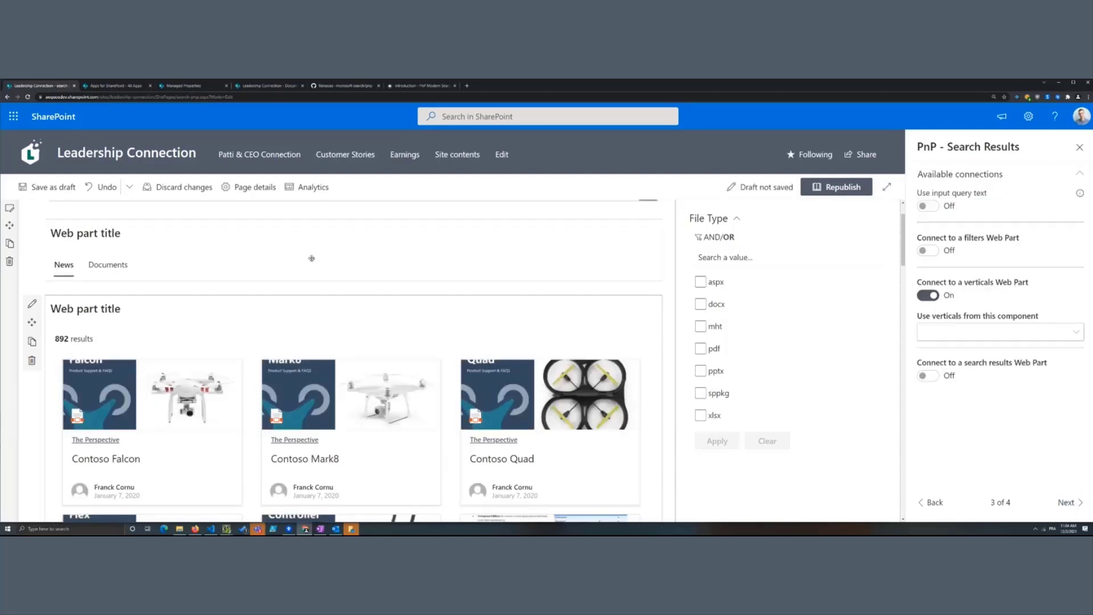
pyautogui.click(1001, 332)
pyautogui.click(1006, 351)
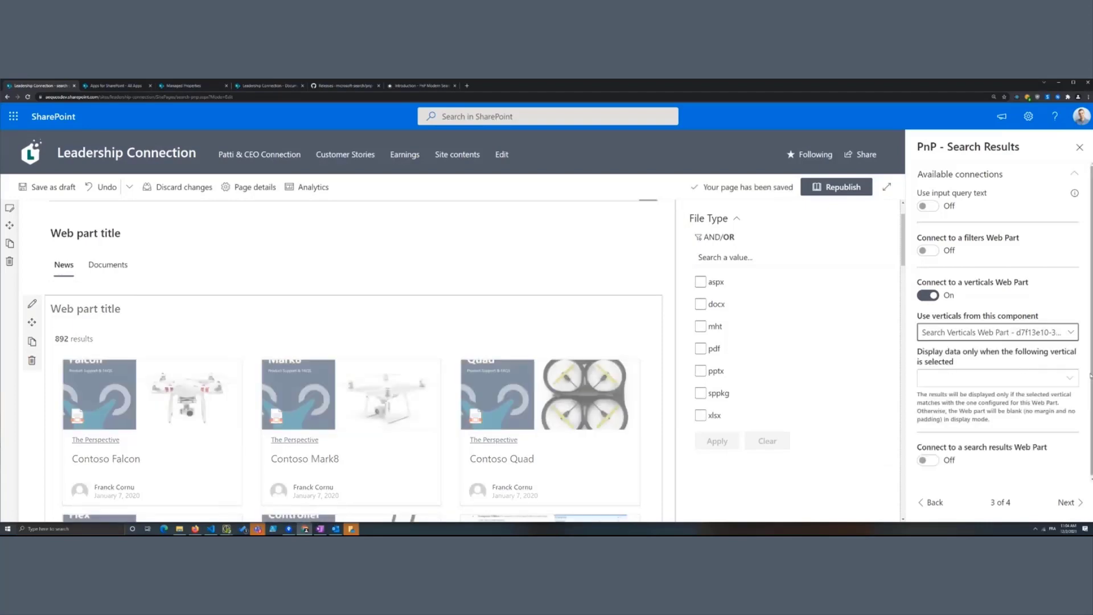
pyautogui.click(971, 377)
pyautogui.click(952, 417)
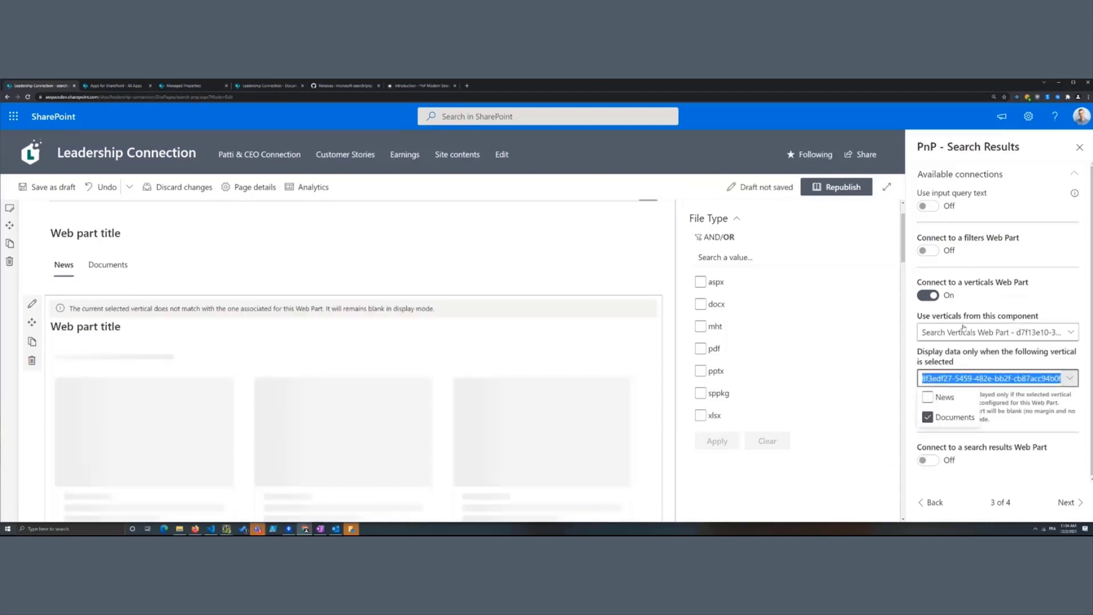
# Connect the original Search Results web part to the Search Verticals web part and display its data only for the News vertical.
pyautogui.scroll(-1, 259, 336)
pyautogui.scroll(-5, 260, 336)
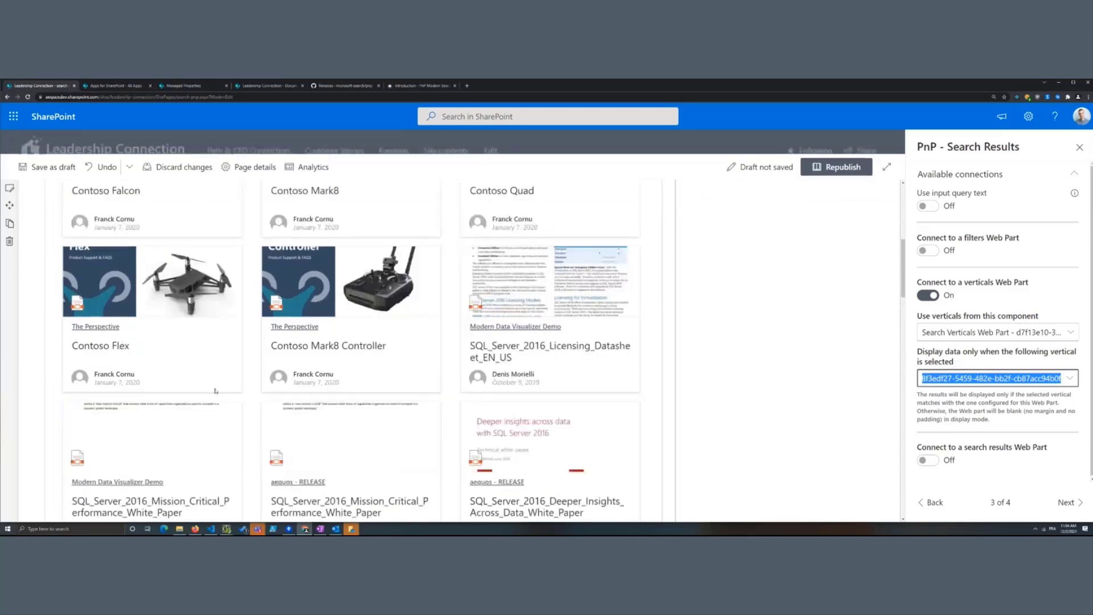
pyautogui.scroll(-6, 353, 342)
pyautogui.click(512, 256)
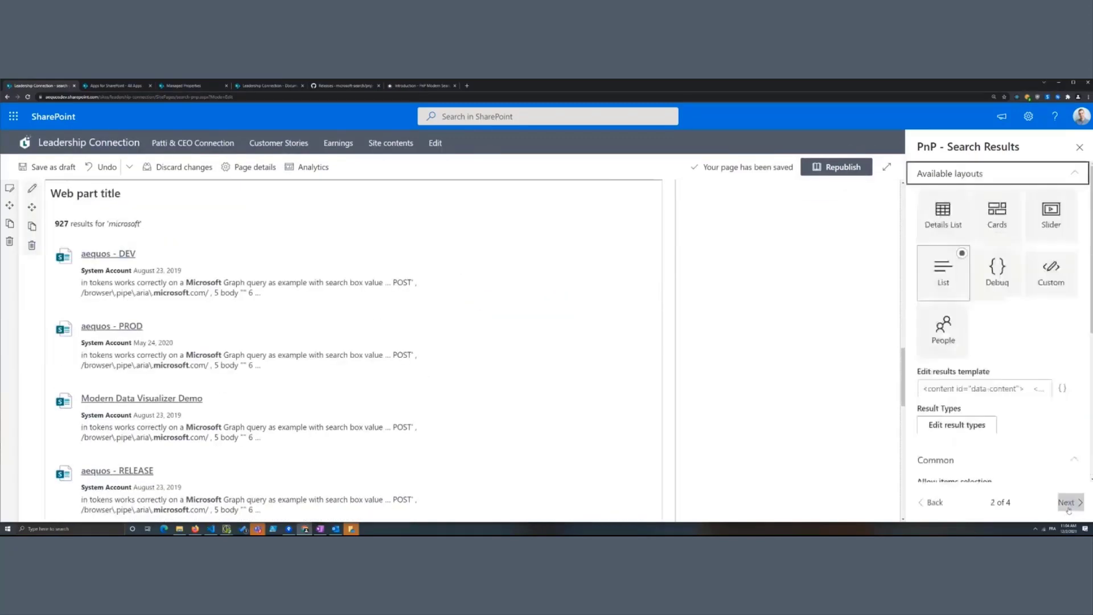
pyautogui.click(996, 453)
pyautogui.scroll(-2, 996, 399)
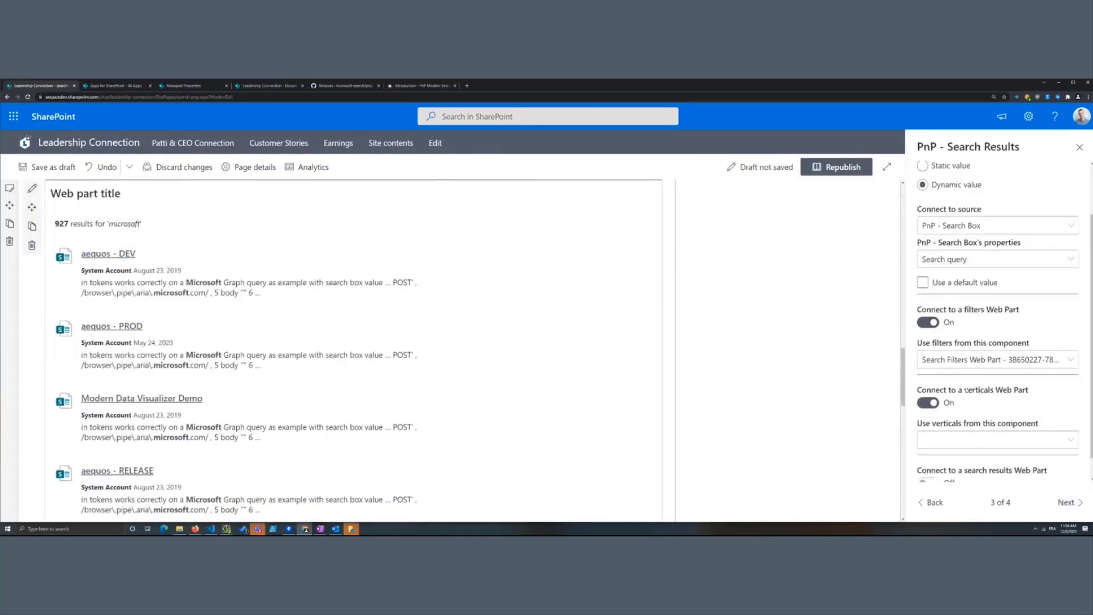
pyautogui.click(967, 415)
pyautogui.click(960, 434)
pyautogui.scroll(-2, 967, 399)
pyautogui.click(996, 377)
pyautogui.click(927, 395)
# Leave the web part settings and save the search page as a draft.
pyautogui.click(793, 387)
pyautogui.scroll(1, 756, 372)
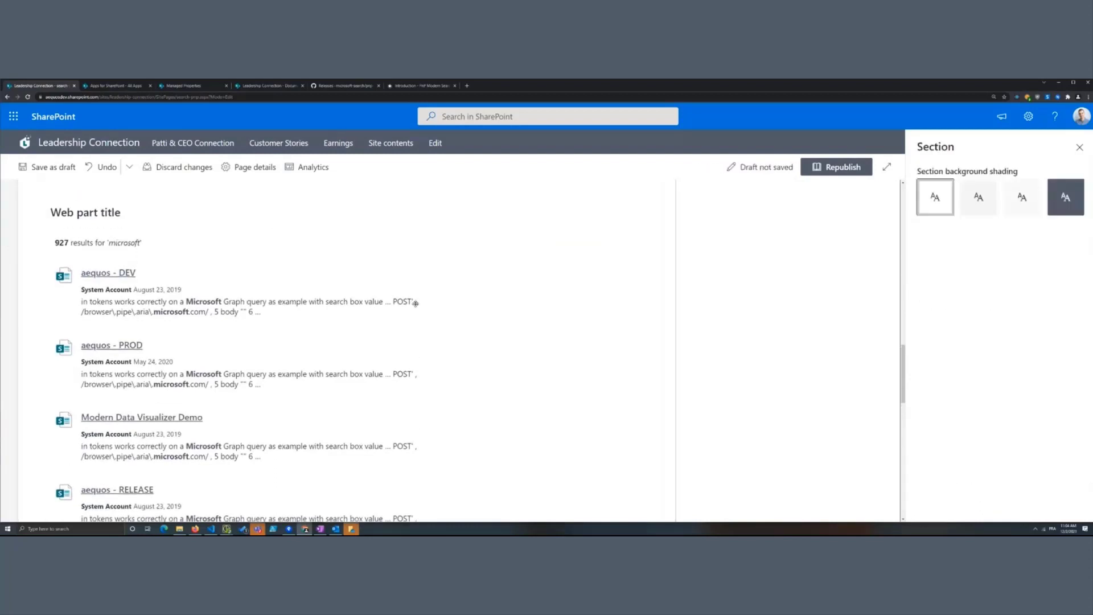
pyautogui.hotkey('ctrl', 's')
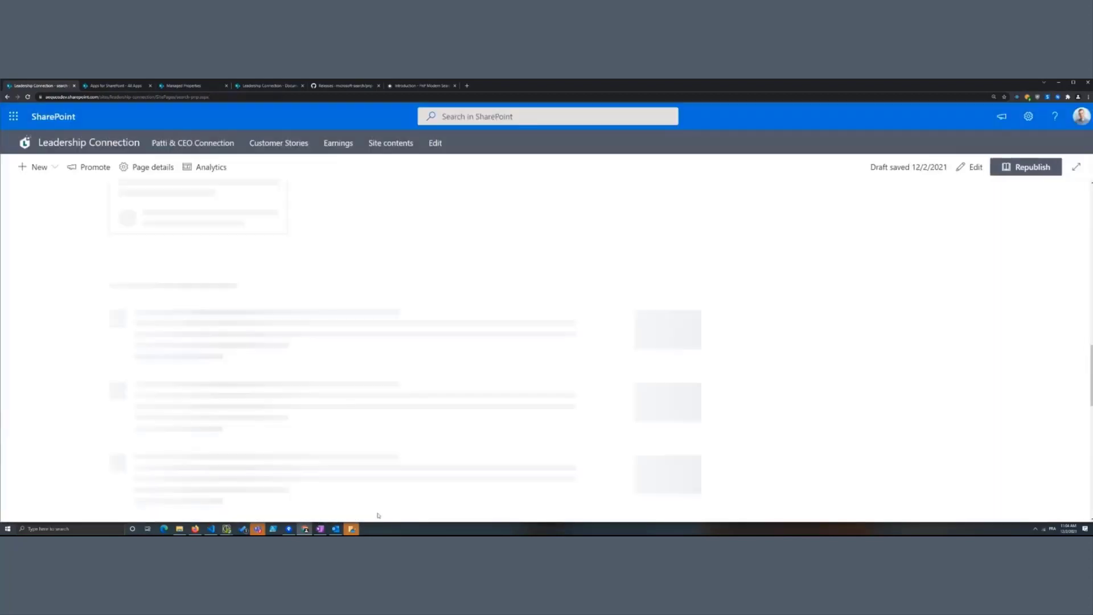
# Search the saved page for * and review the results under the News vertical.
pyautogui.scroll(5, 490, 386)
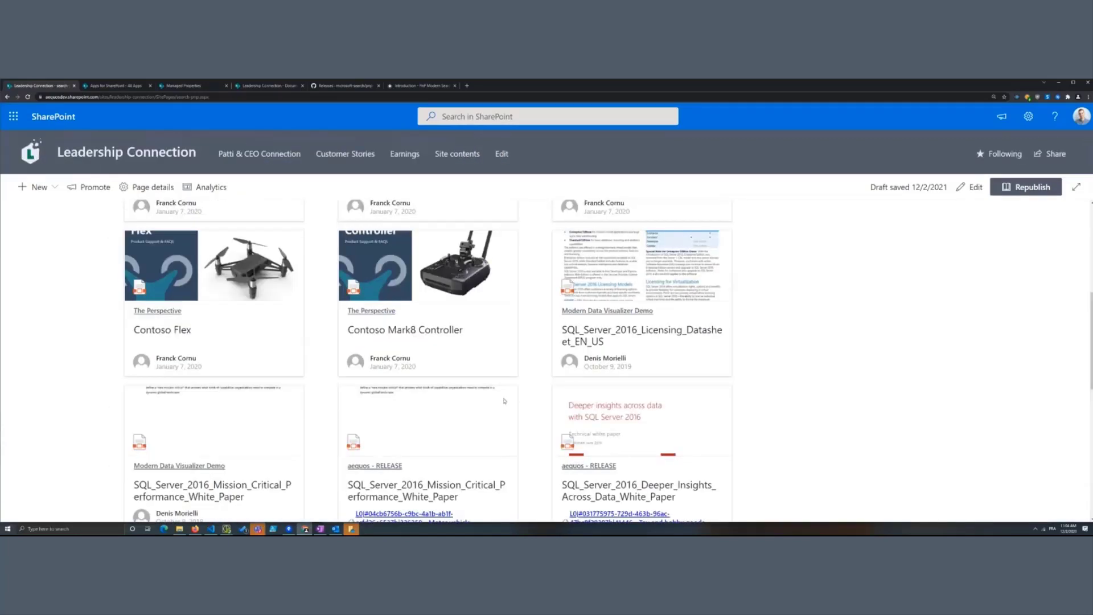
pyautogui.click(116, 227)
pyautogui.write('*')
pyautogui.press('Return')
pyautogui.scroll(-10, 361, 296)
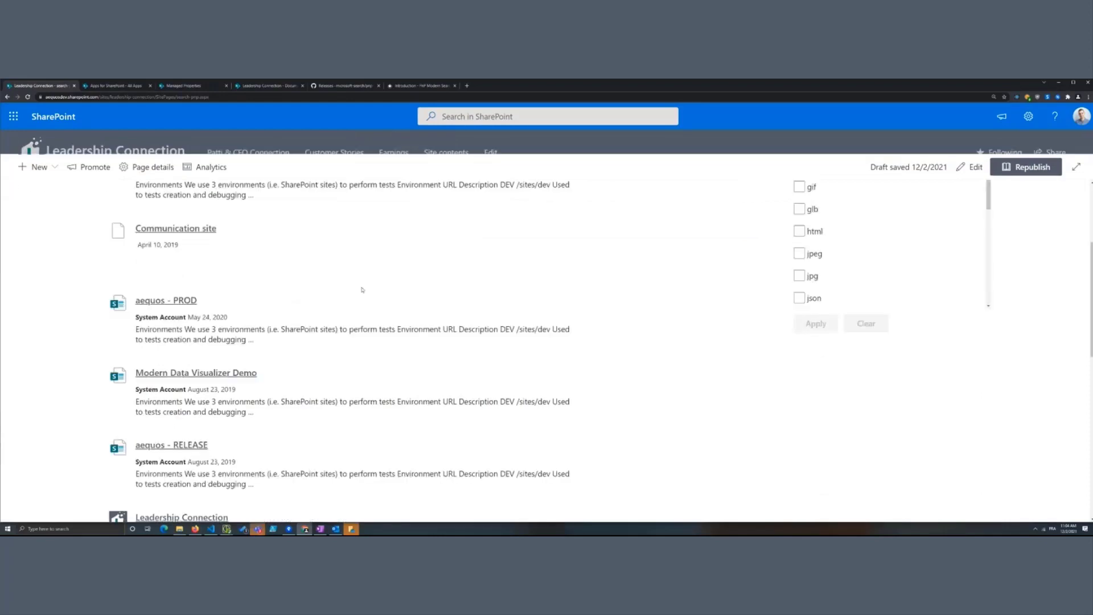
# Switch to the Documents vertical and review the PDF result cards it displays.
pyautogui.scroll(10, 359, 318)
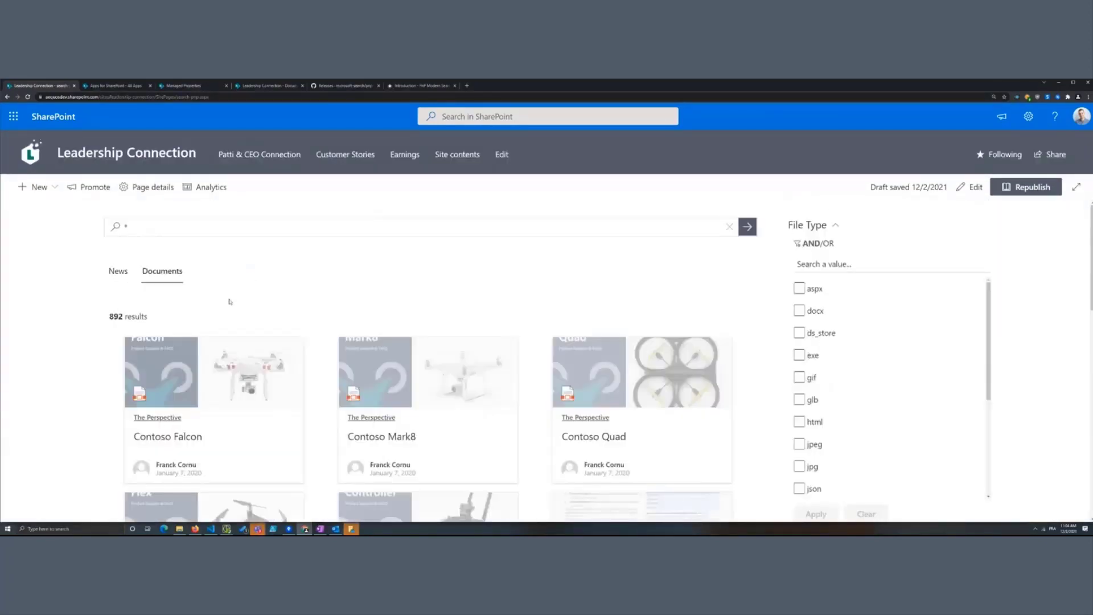
pyautogui.scroll(-3, 240, 357)
pyautogui.scroll(-5, 240, 357)
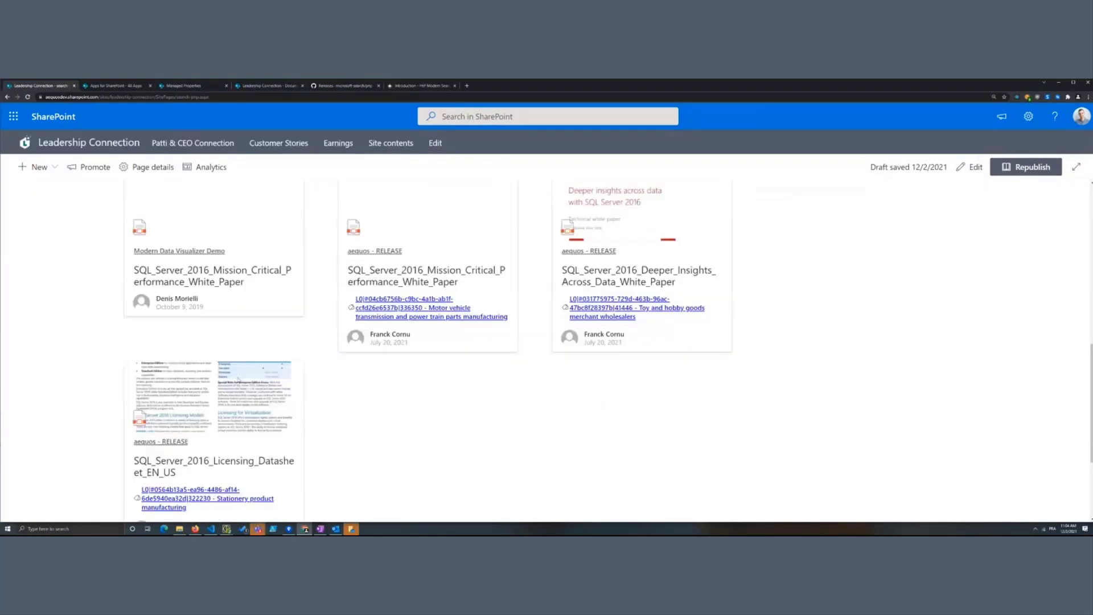
pyautogui.scroll(8, 239, 386)
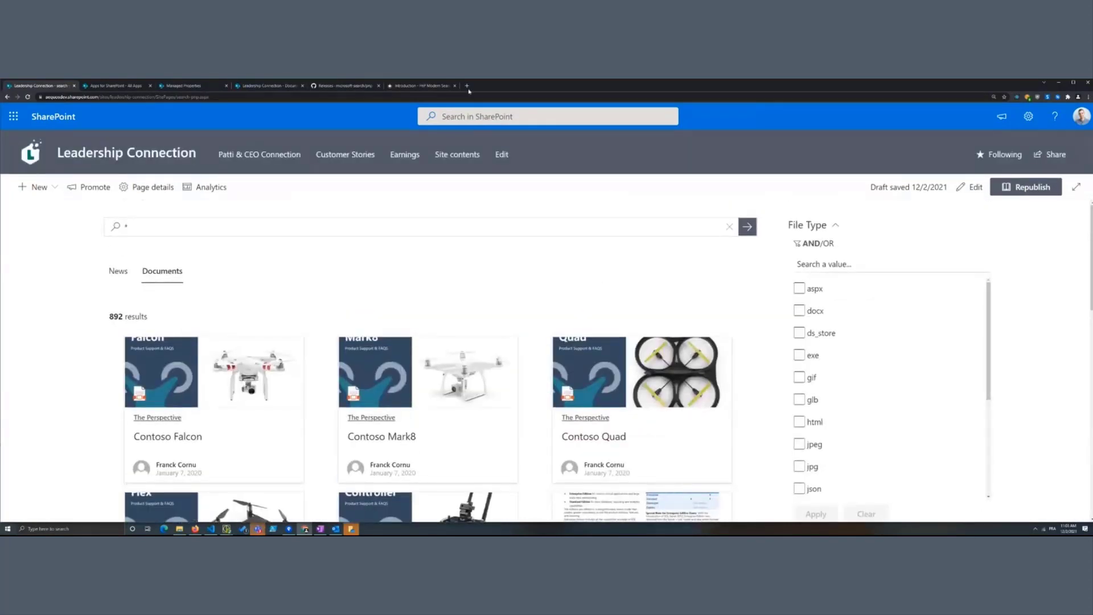
# Switch to the pnp-modern-search GitHub repository and open its issues list, followed by its discussions.
pyautogui.click(356, 87)
pyautogui.scroll(3, 1062, 208)
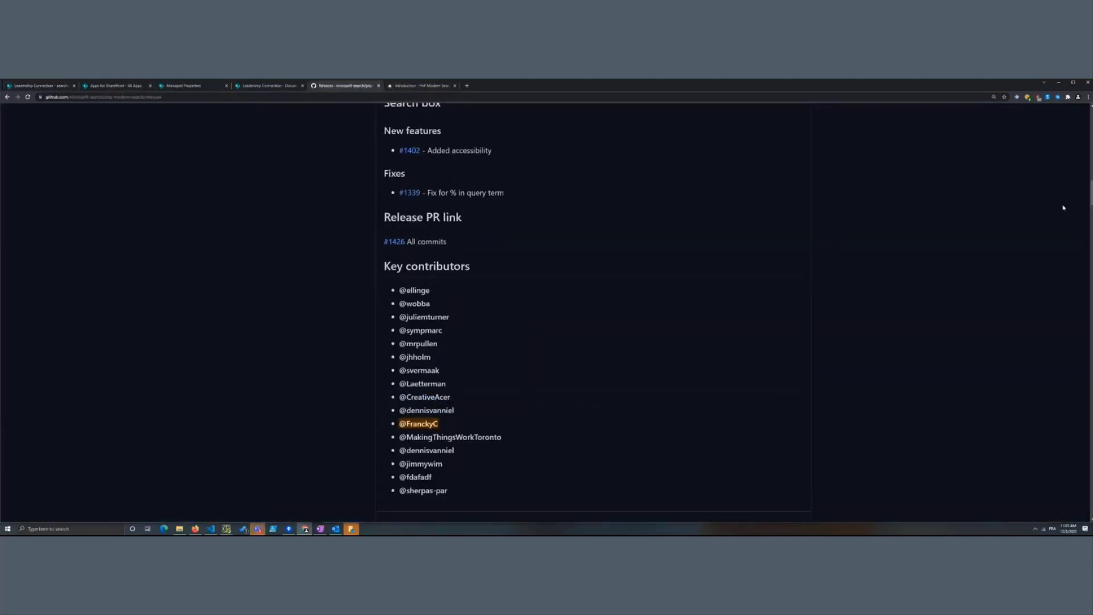
pyautogui.moveTo(1087, 194); pyautogui.dragTo(1087, 85)
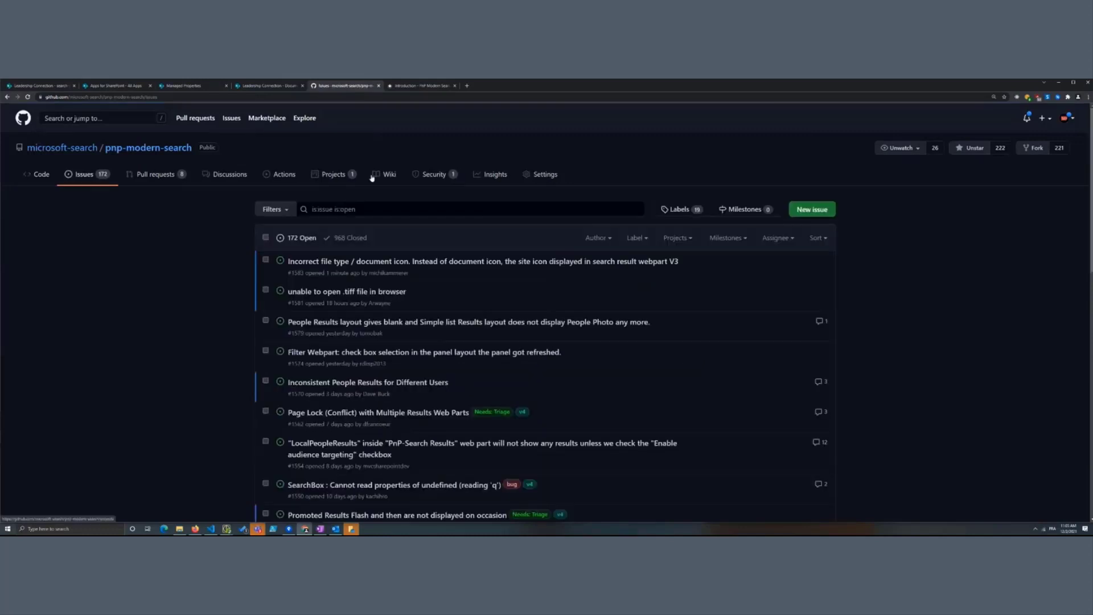
pyautogui.click(240, 173)
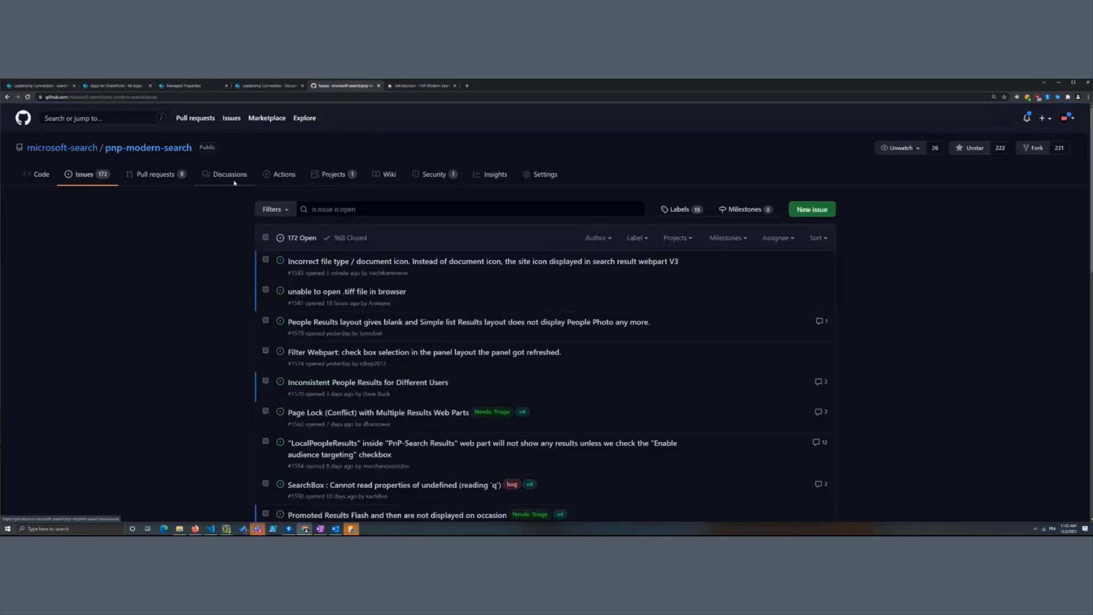